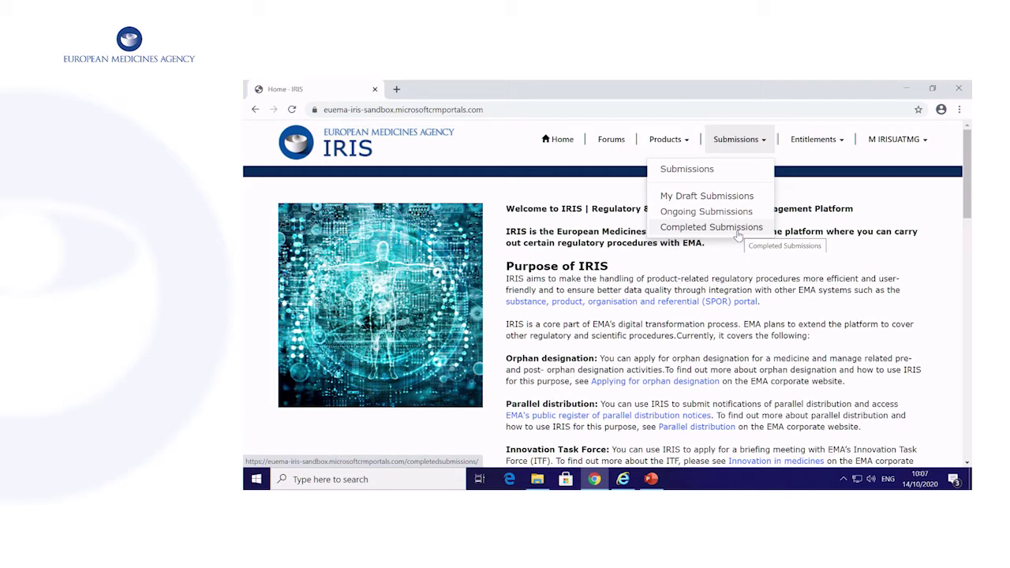
# - Open the draft submissions list and start creating a new submission
pyautogui.click(799, 195)
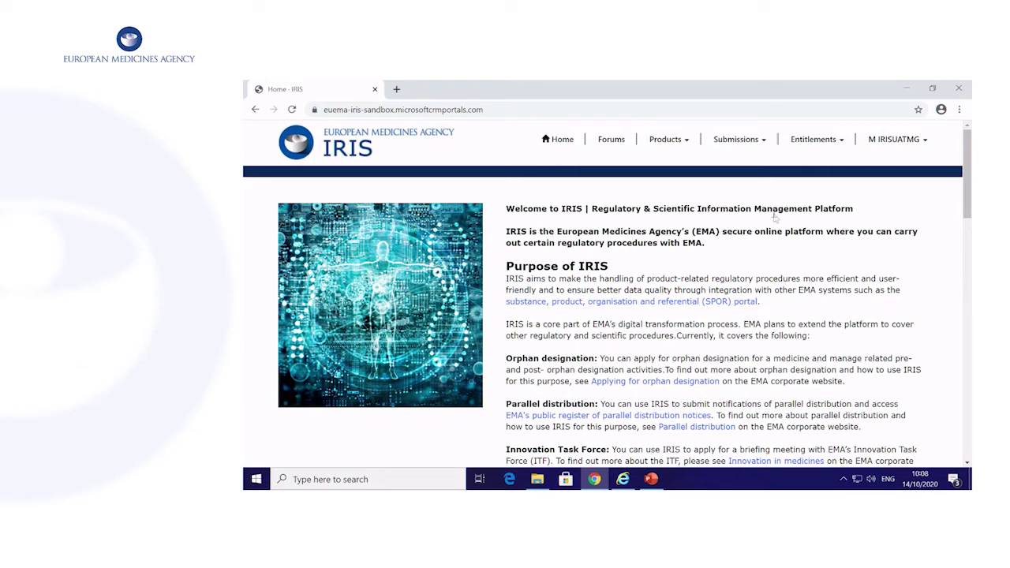
pyautogui.click(749, 142)
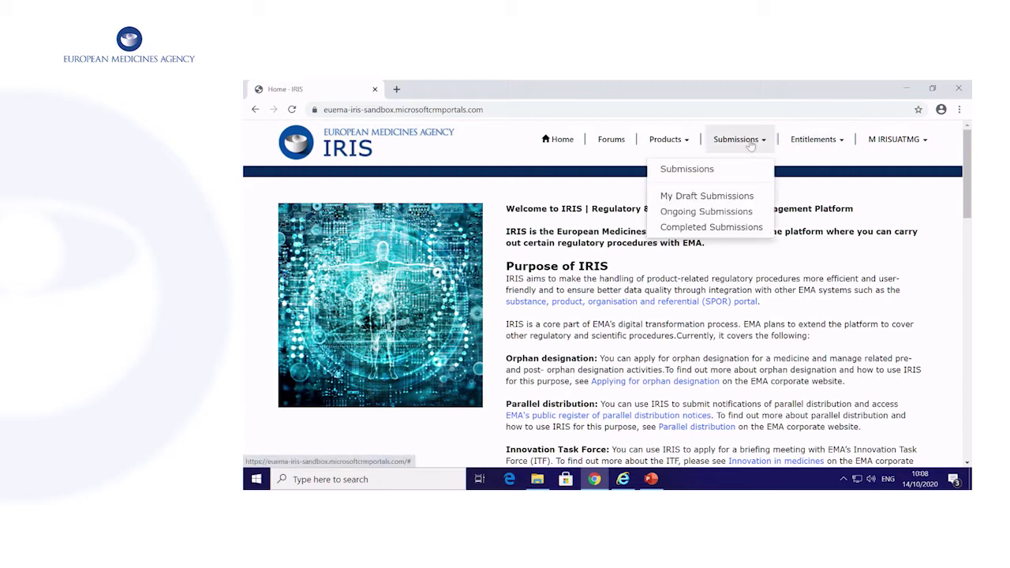
pyautogui.click(729, 197)
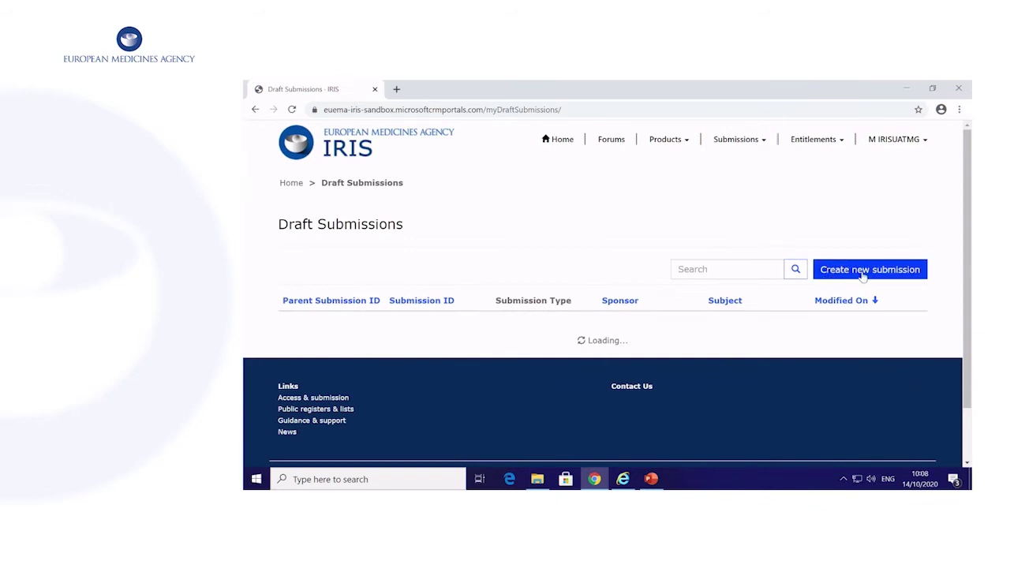
pyautogui.click(851, 275)
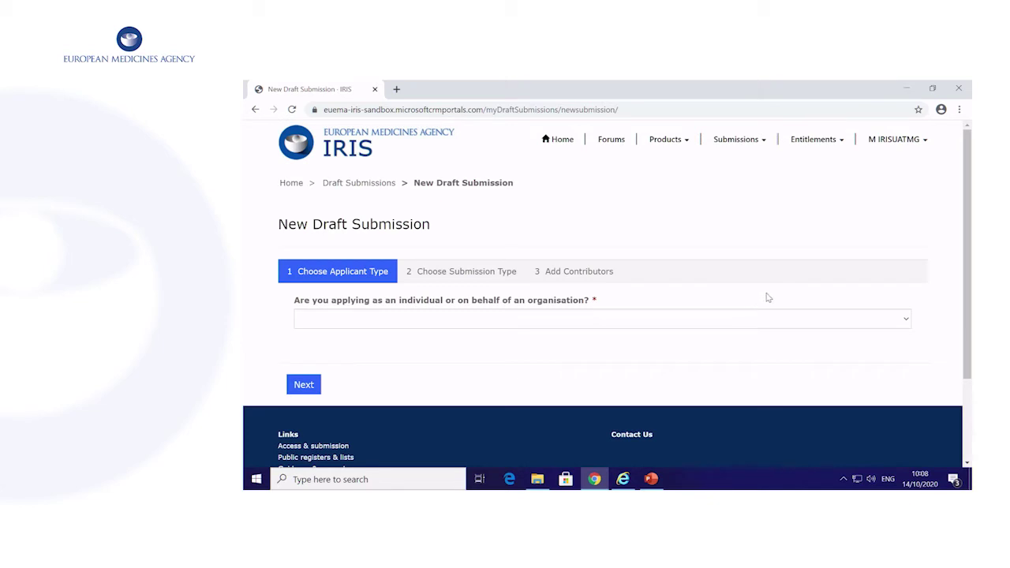
# - Set the applicant type to Organisation and proceed to choosing the submission type
pyautogui.click(906, 320)
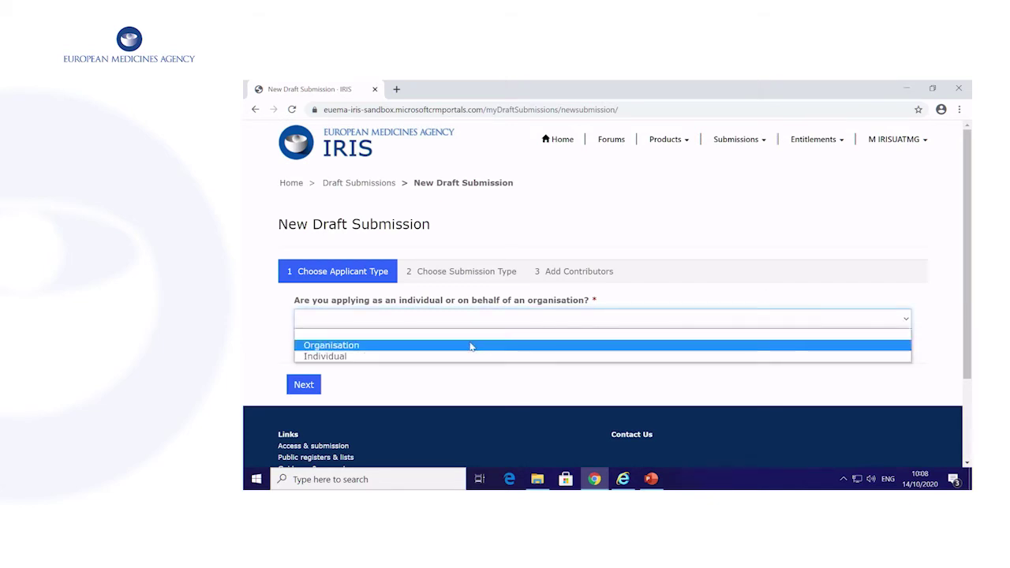
pyautogui.click(371, 347)
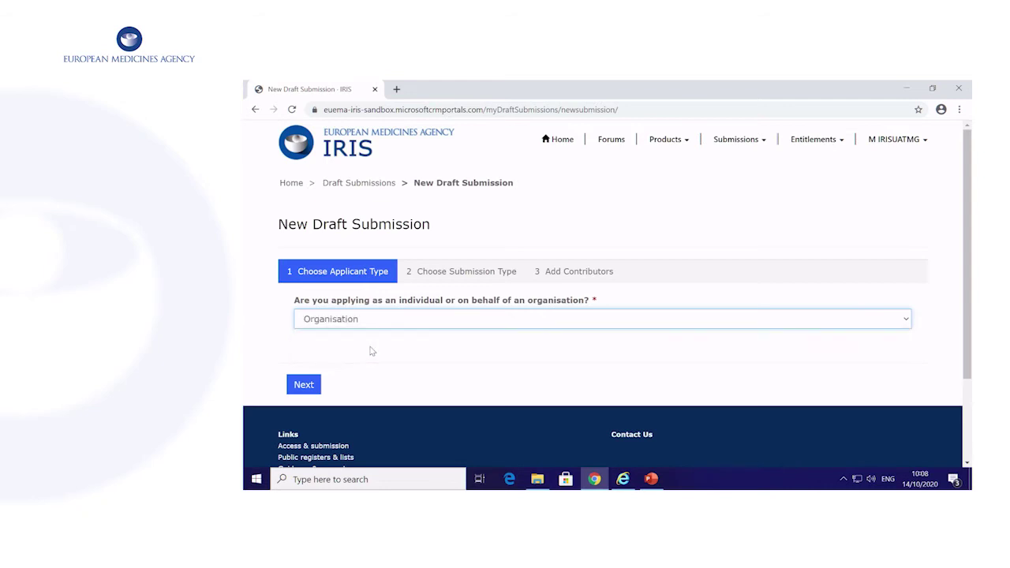
pyautogui.click(302, 386)
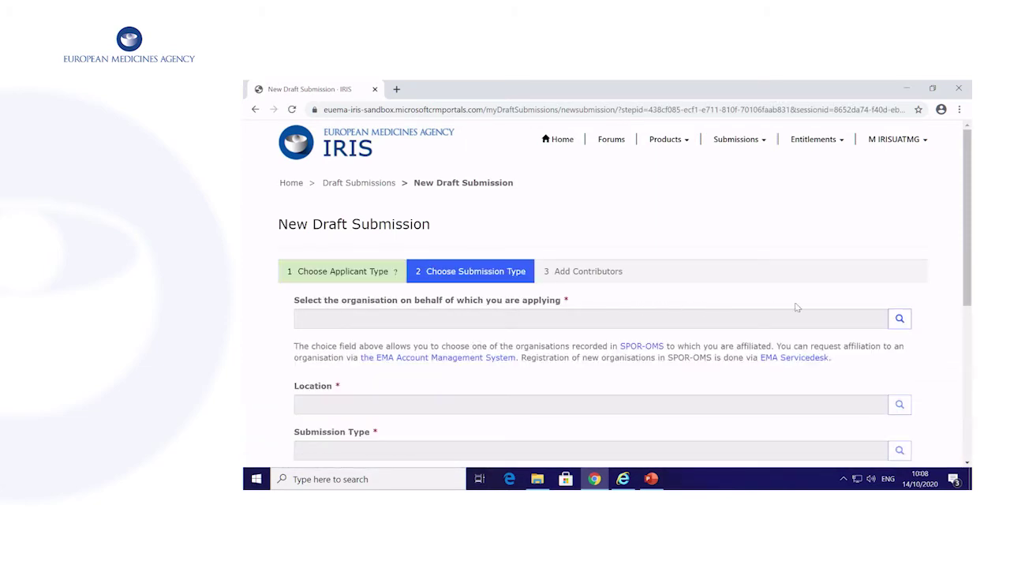
# - Choose Office of Health as the applying organisation and use its first listed address as the location
pyautogui.scroll(-1, 939, 306)
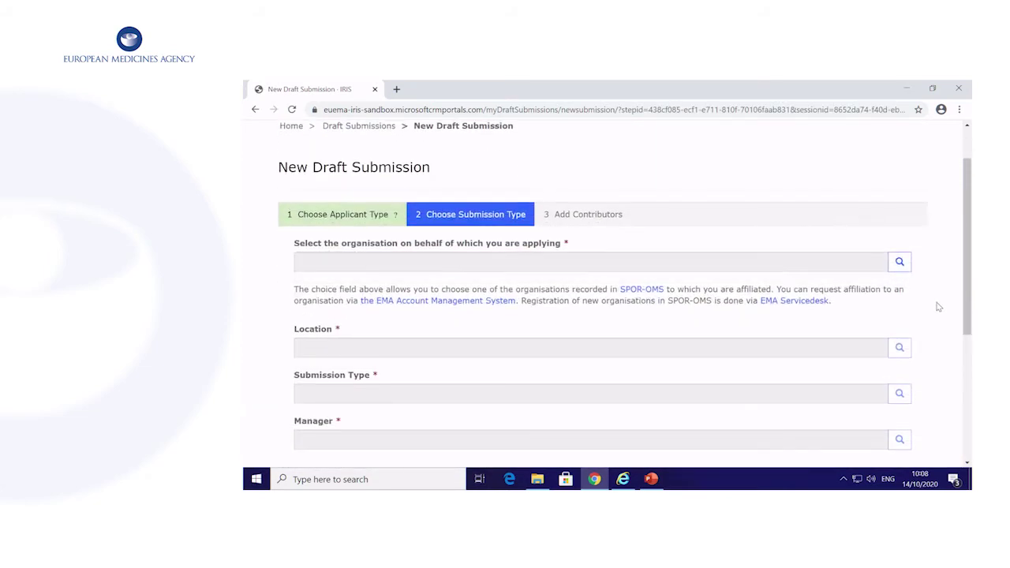
pyautogui.click(899, 262)
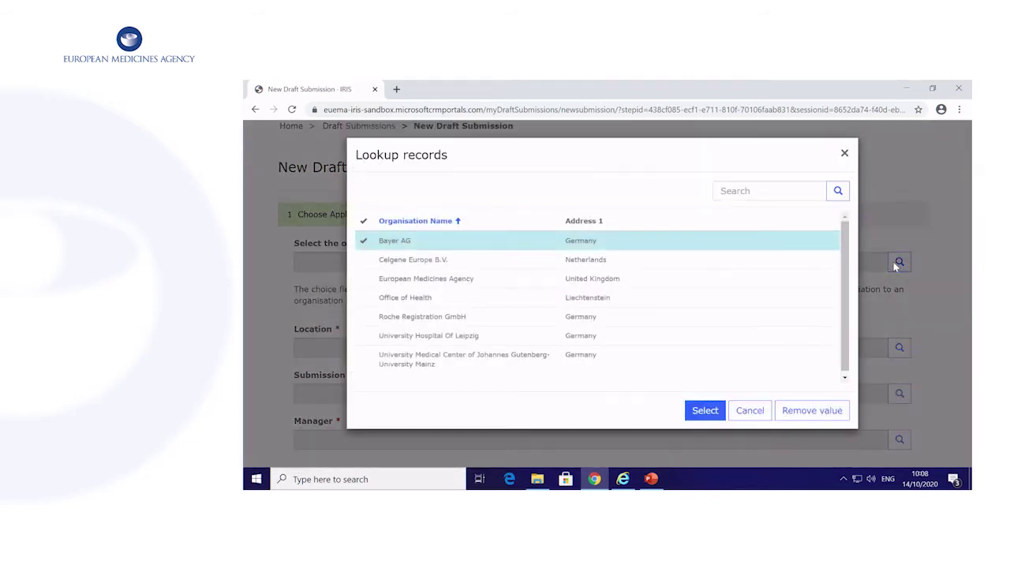
pyautogui.click(411, 298)
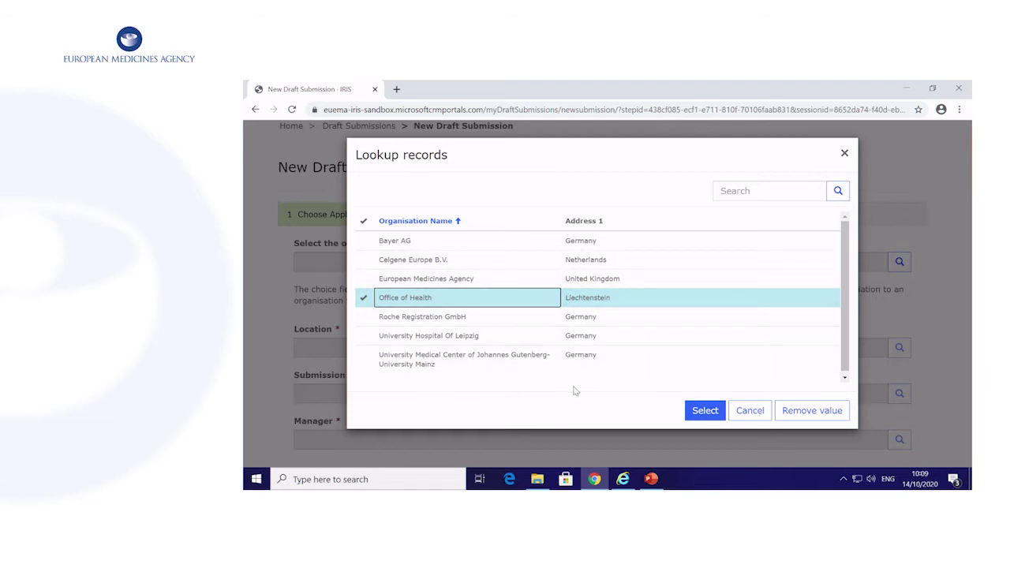
pyautogui.click(705, 411)
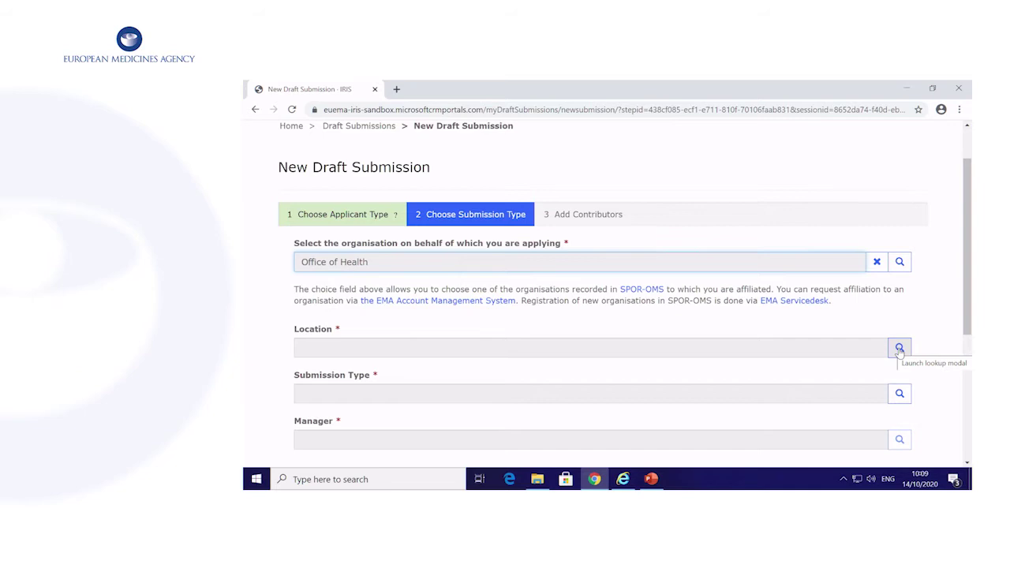
pyautogui.click(898, 349)
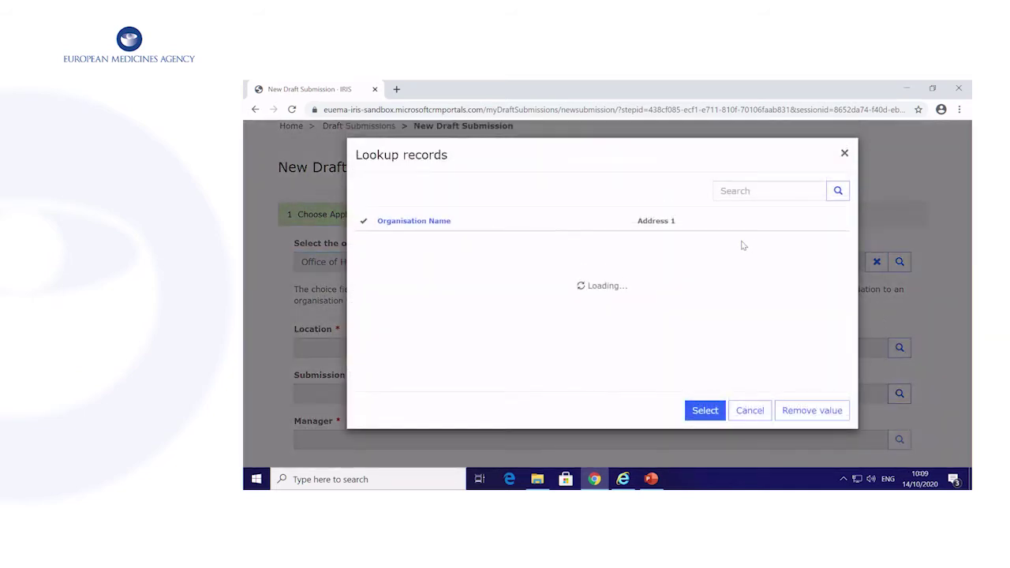
pyautogui.click(742, 240)
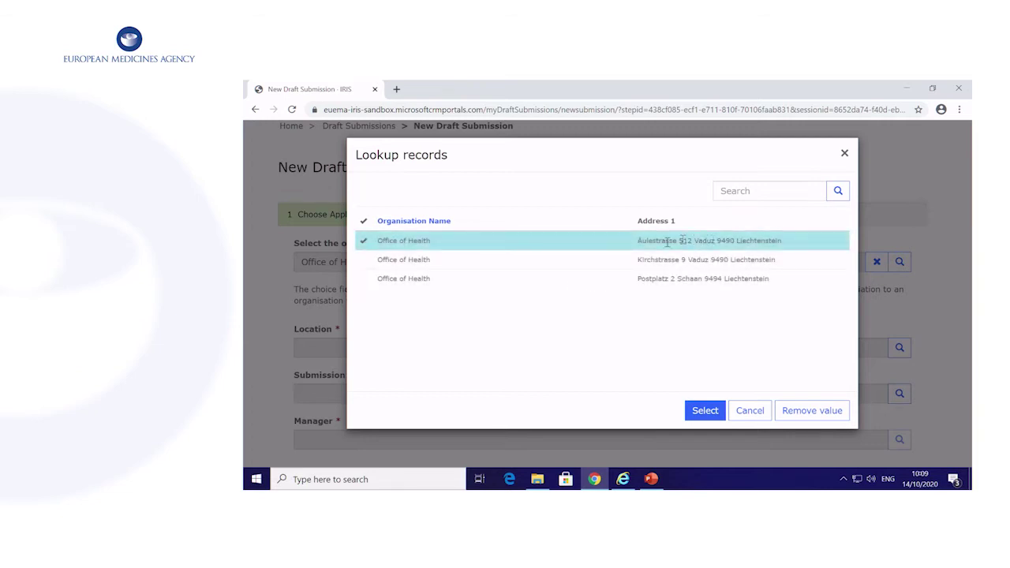
pyautogui.click(704, 411)
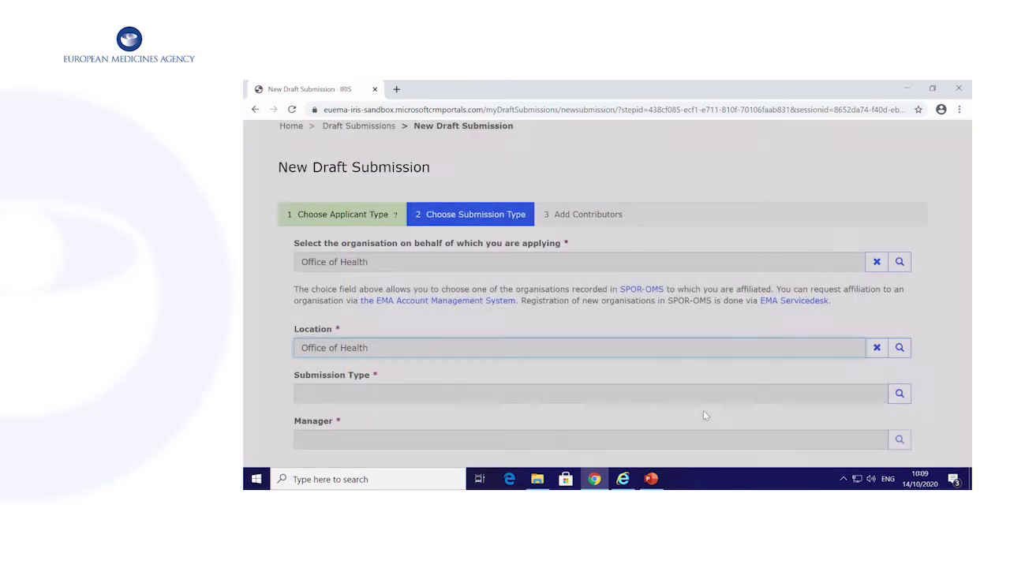
# - Set the submission type to Initial Scientific Advice - Veterinary
pyautogui.click(899, 393)
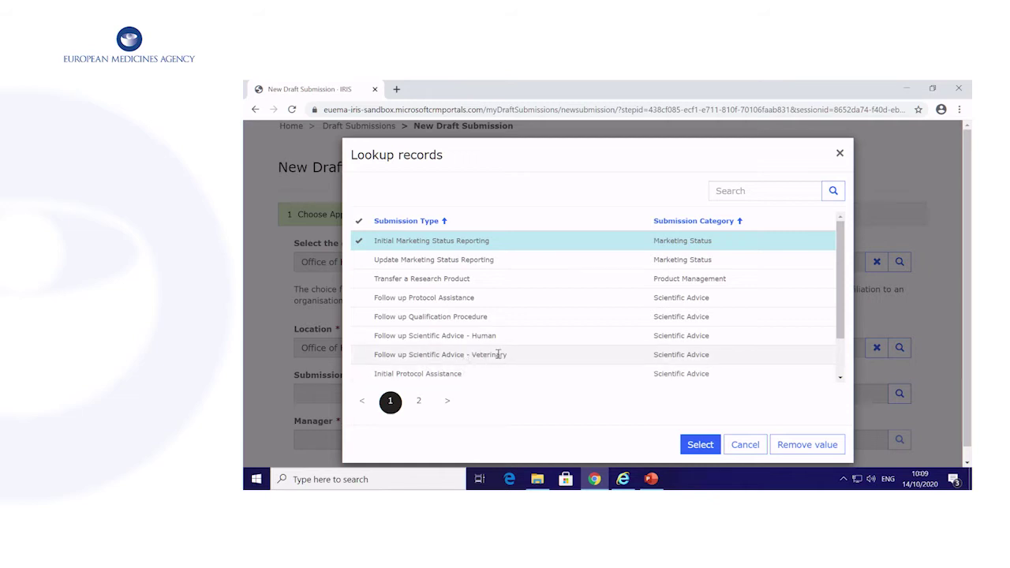
pyautogui.click(419, 401)
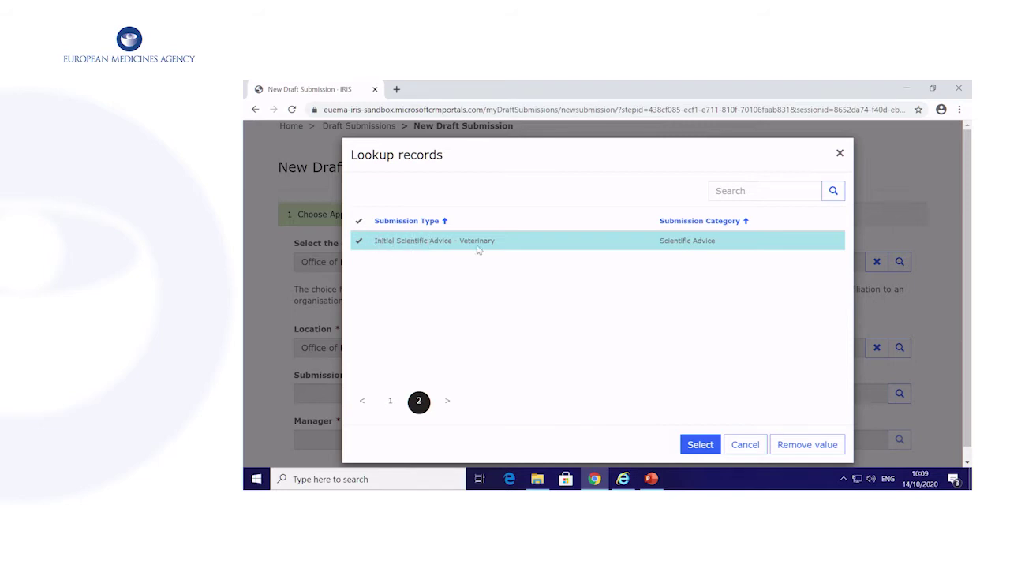
pyautogui.click(701, 446)
# - Assign the listed contact as the submission manager and create the draft, moving on to the contributors stage
pyautogui.scroll(-3, 713, 374)
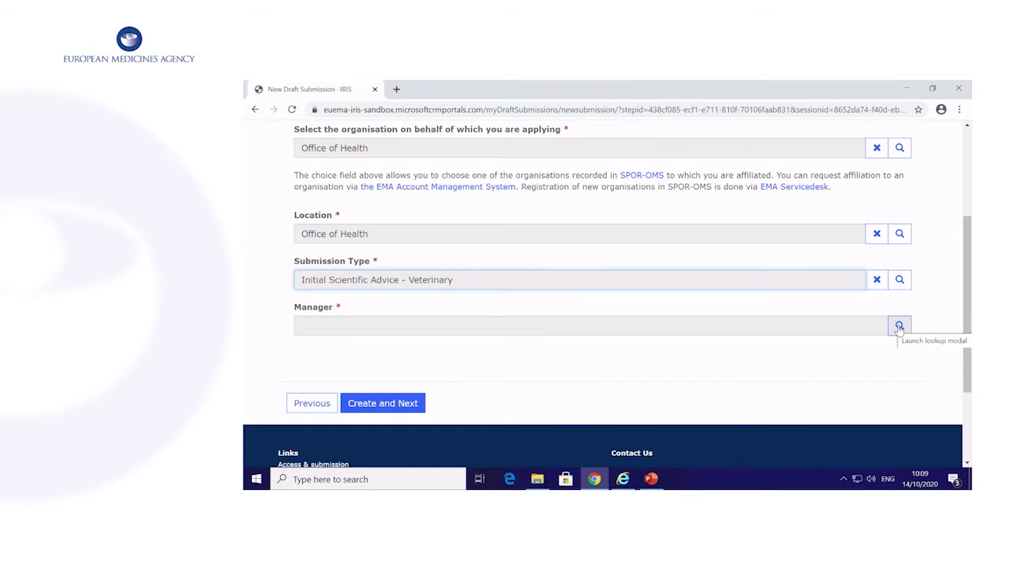
pyautogui.click(899, 326)
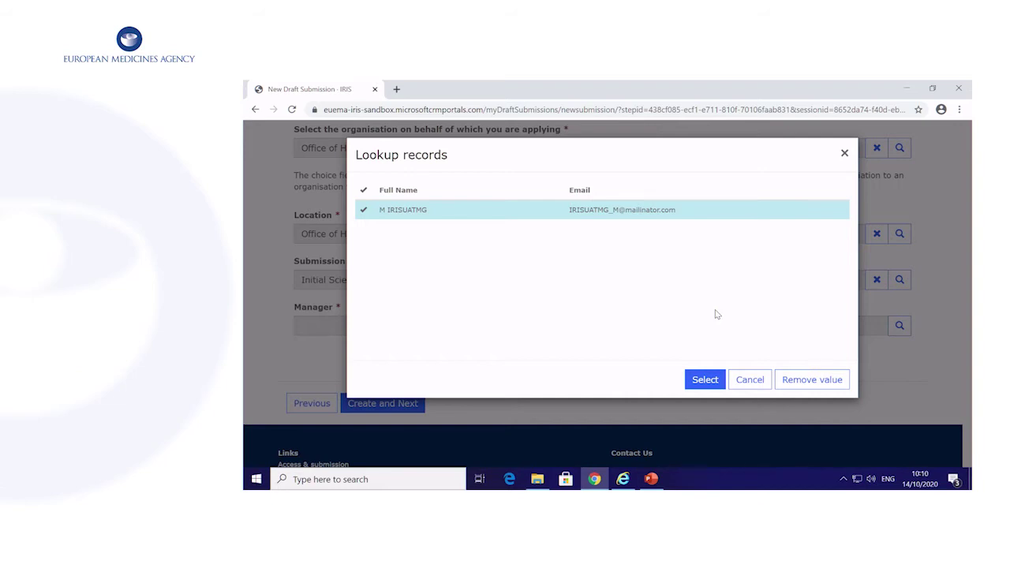
pyautogui.click(709, 382)
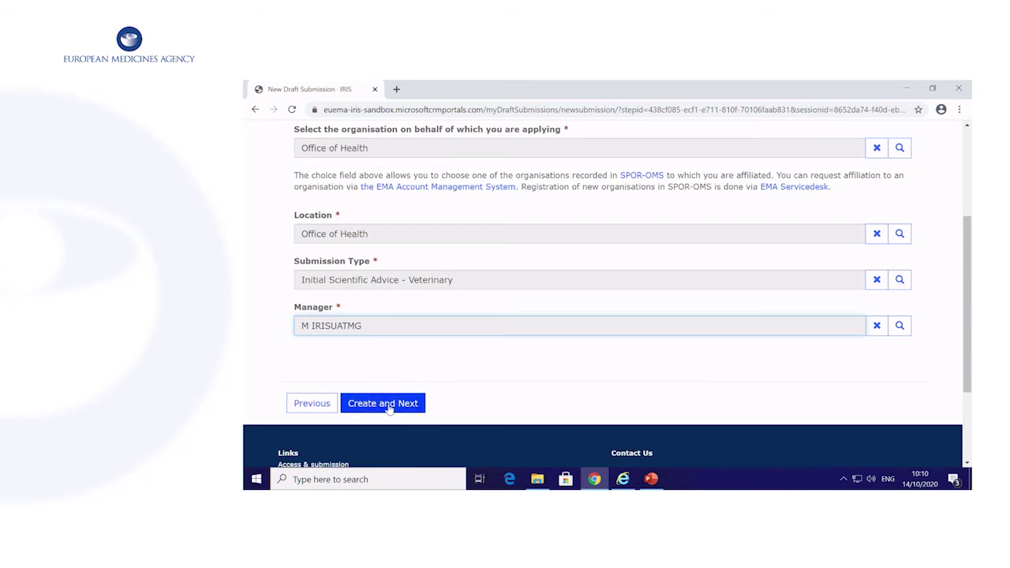
pyautogui.click(388, 407)
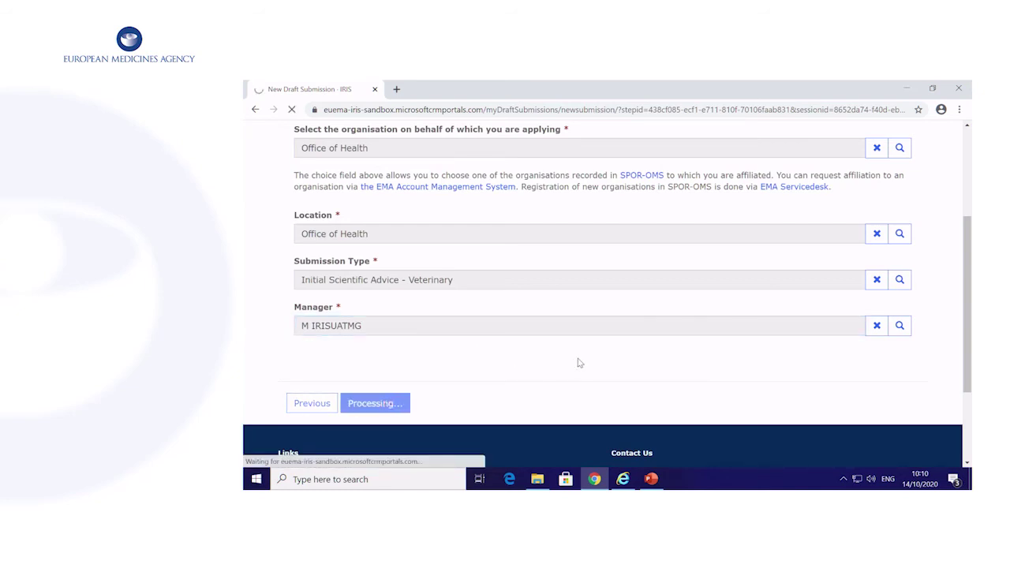
pyautogui.scroll(1, 699, 374)
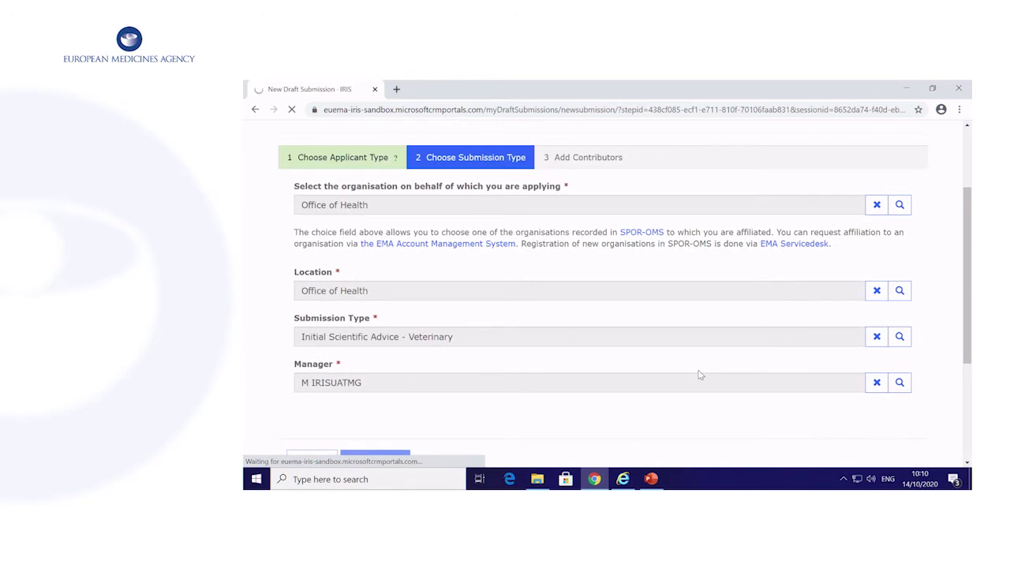
pyautogui.scroll(-2, 698, 375)
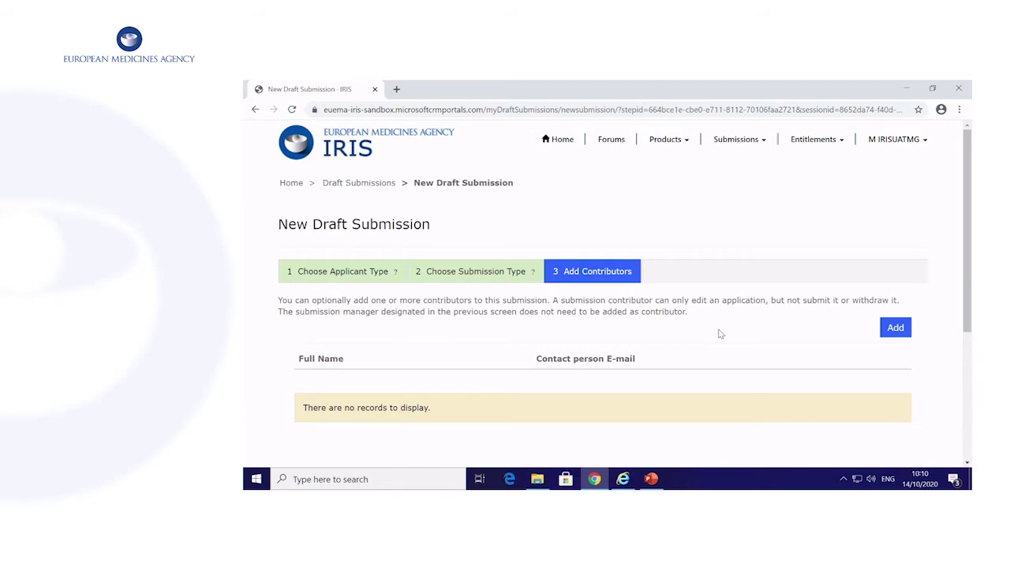
pyautogui.click(894, 329)
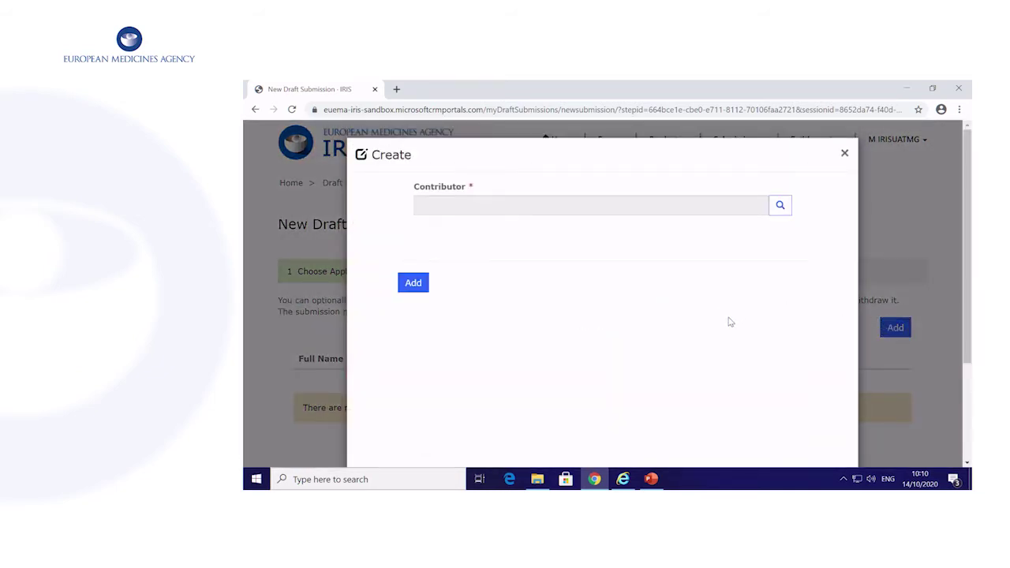
pyautogui.click(780, 206)
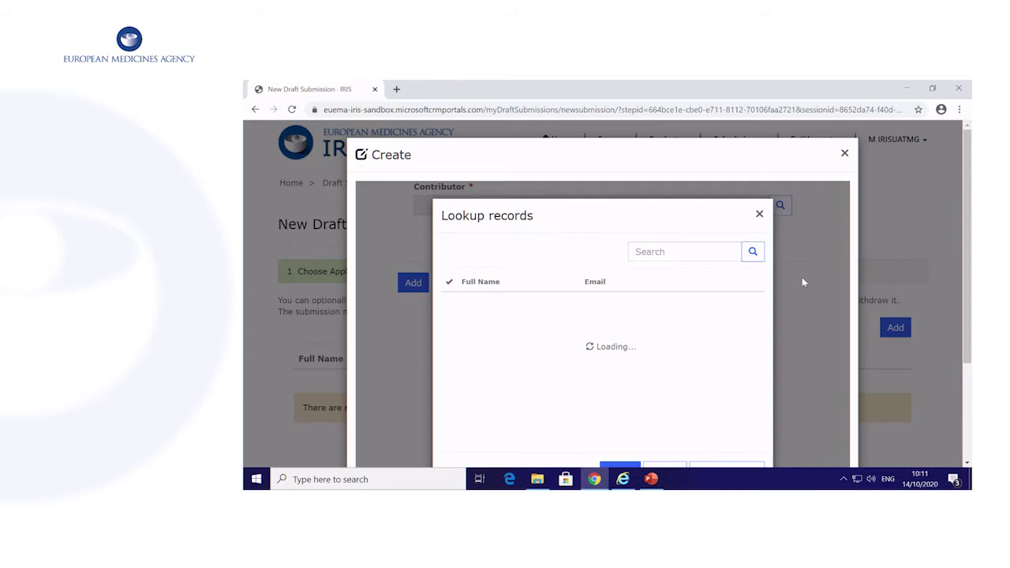
pyautogui.scroll(-1, 802, 278)
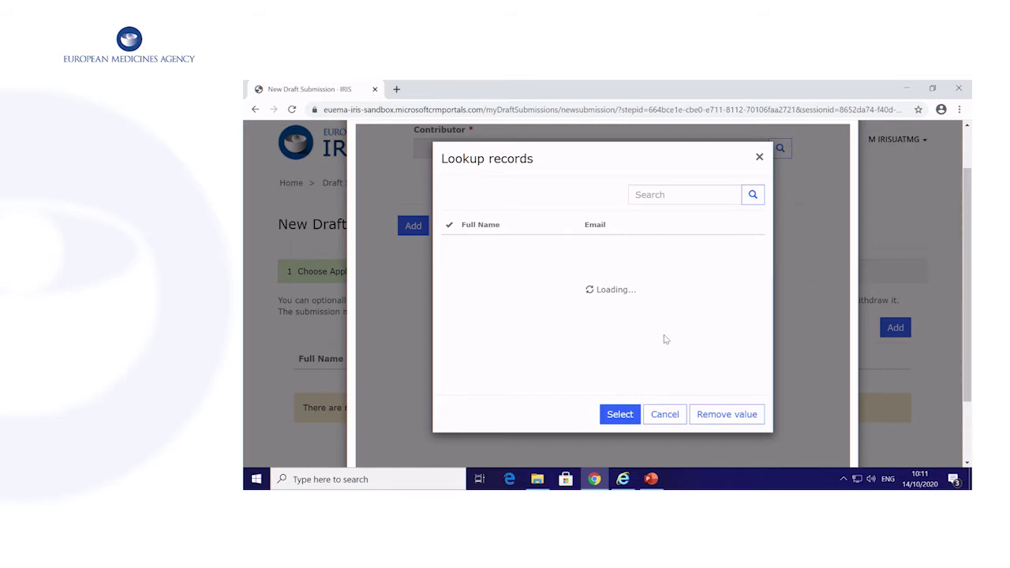
pyautogui.click(675, 415)
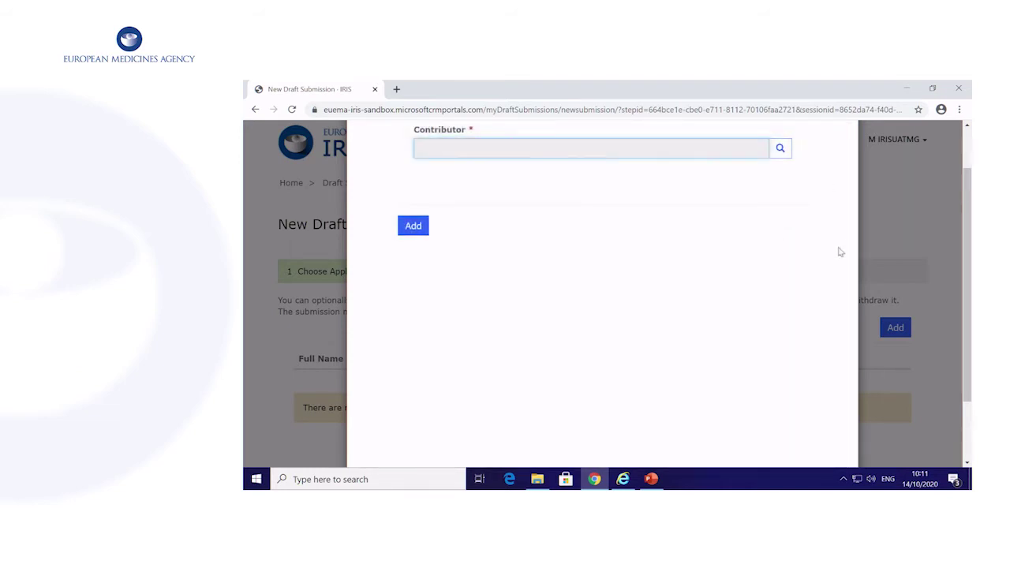
pyautogui.scroll(1, 842, 220)
pyautogui.click(844, 153)
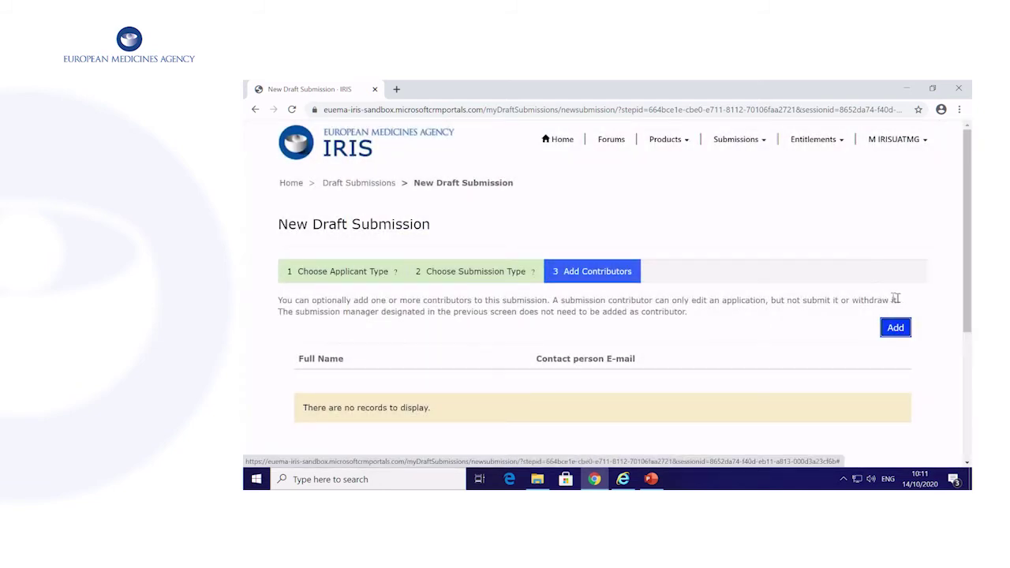
# - Continue to the submission form without adding contributors and open its Administrative Information section
pyautogui.scroll(-2, 923, 328)
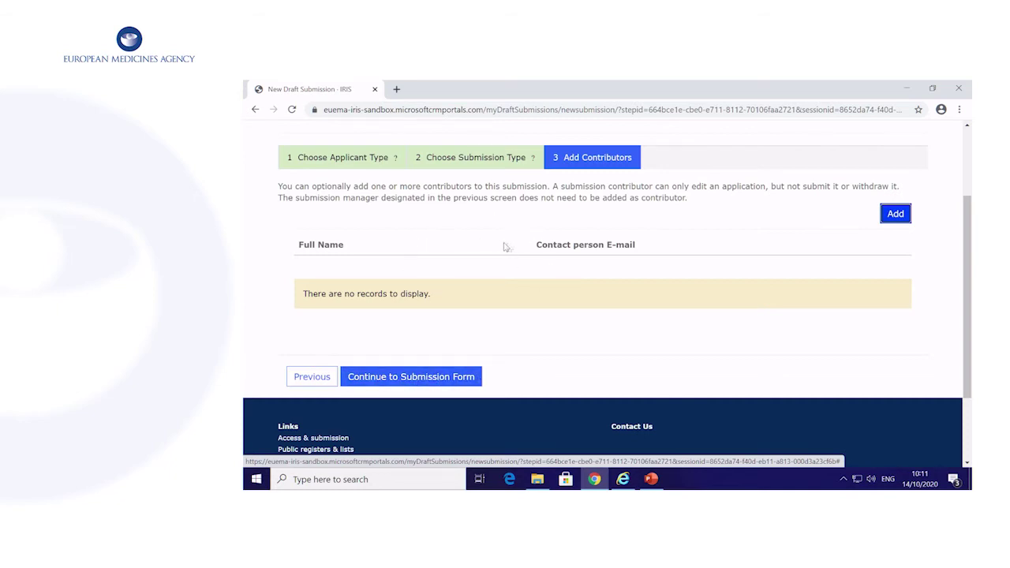
pyautogui.click(409, 377)
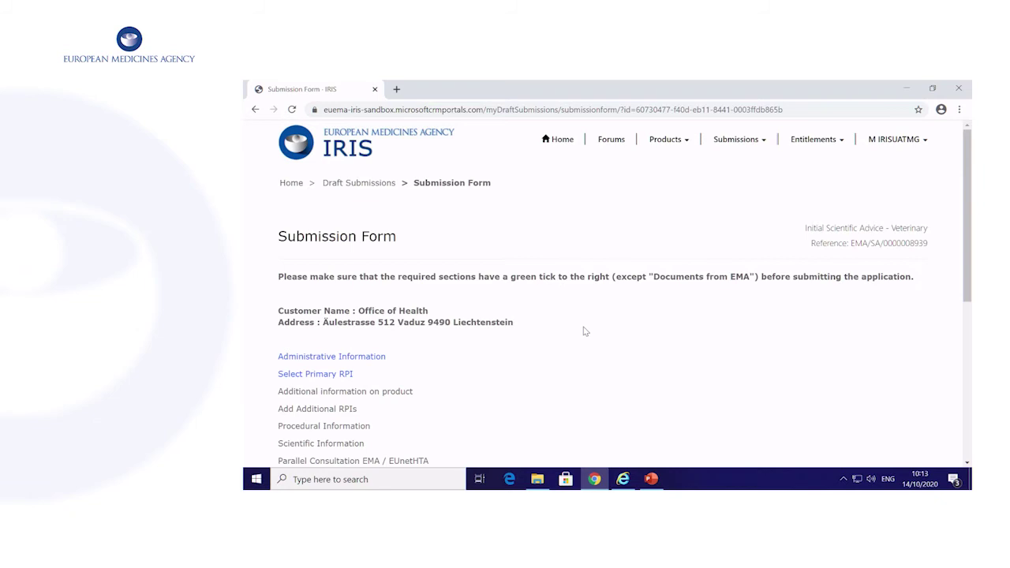
pyautogui.scroll(-2, 584, 333)
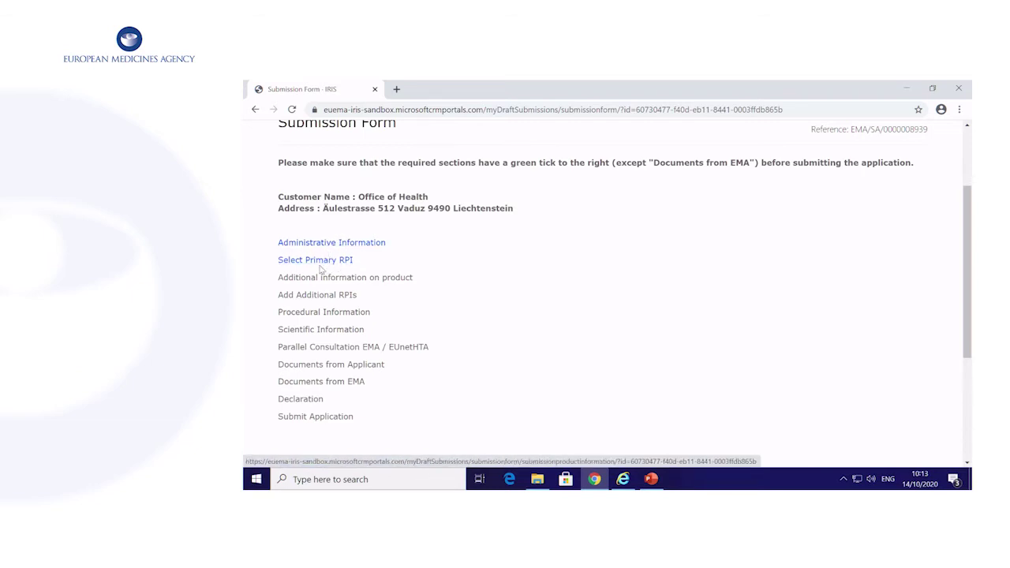
pyautogui.click(358, 249)
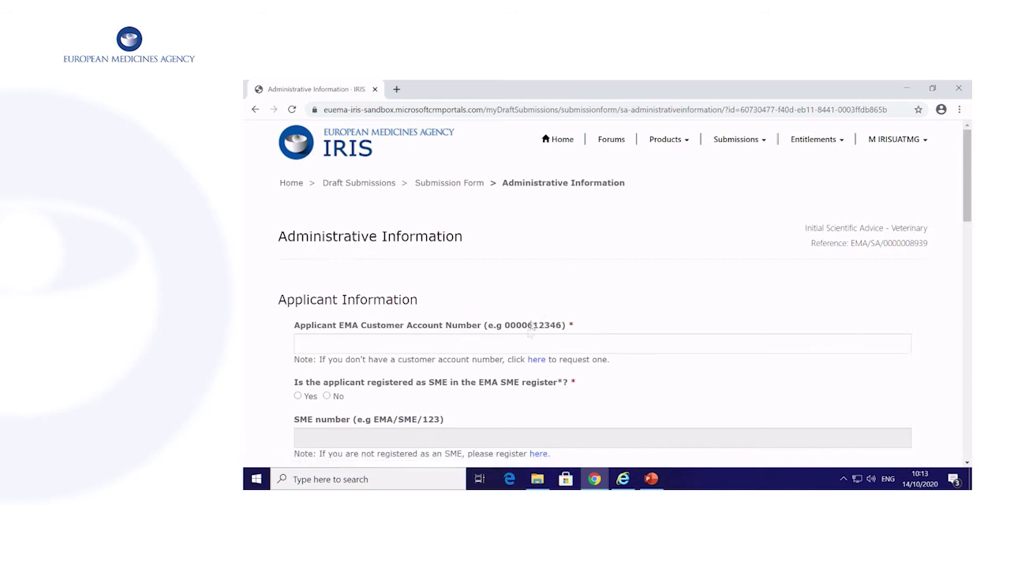
# - Fill in the applicant's EMA customer account number and answer Yes to being registered in the EMA SME register
pyautogui.click(524, 344)
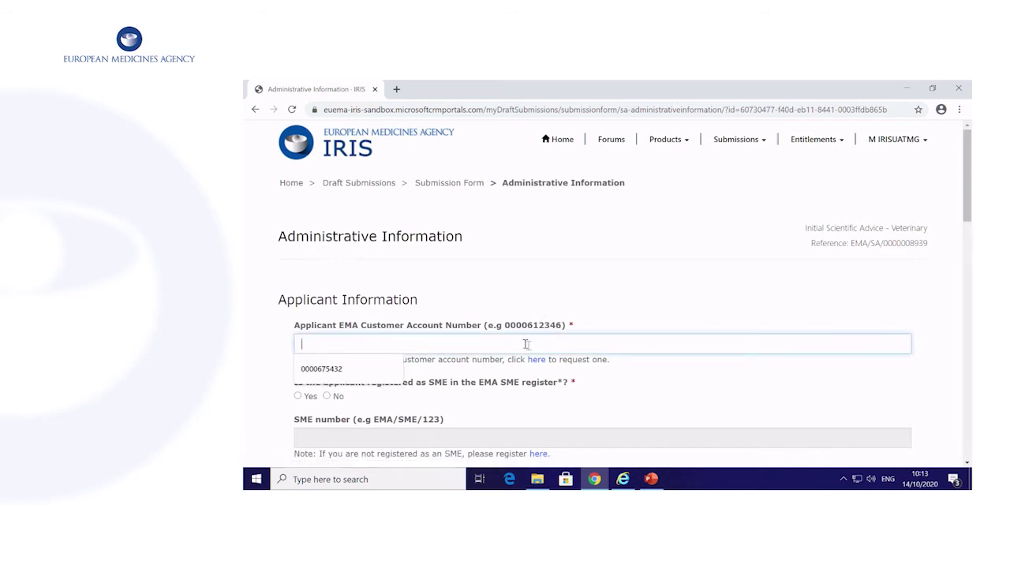
pyautogui.click(338, 371)
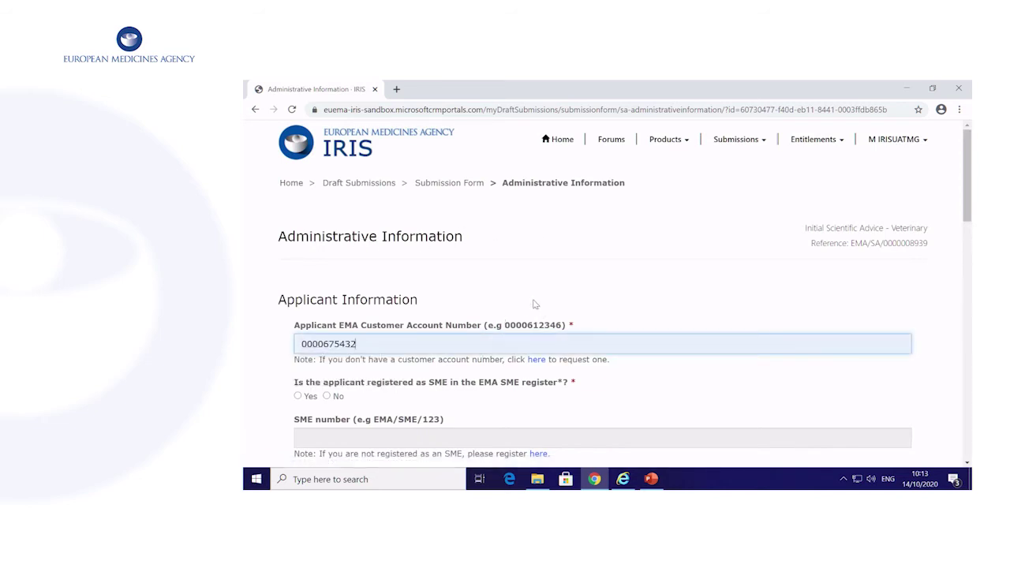
pyautogui.scroll(-2, 593, 275)
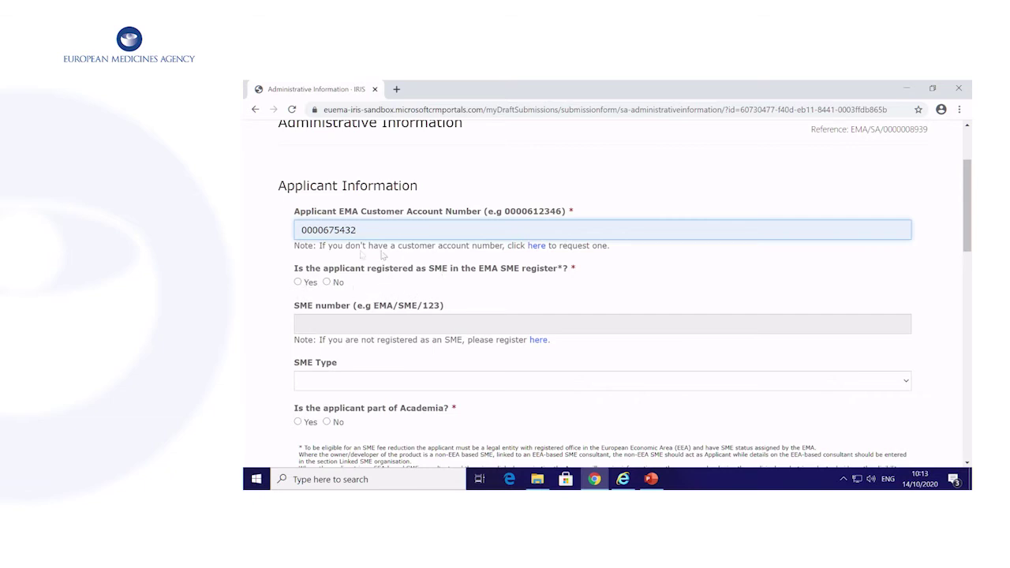
pyautogui.click(298, 281)
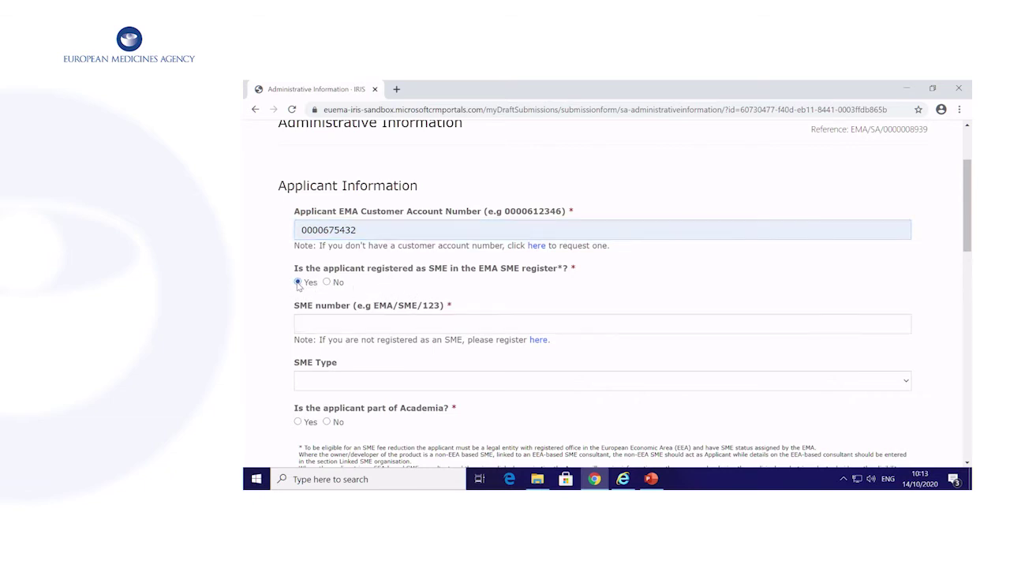
# - Enter the applicant's SME number, changing its prefix to EMA/SMEs/
pyautogui.click(330, 326)
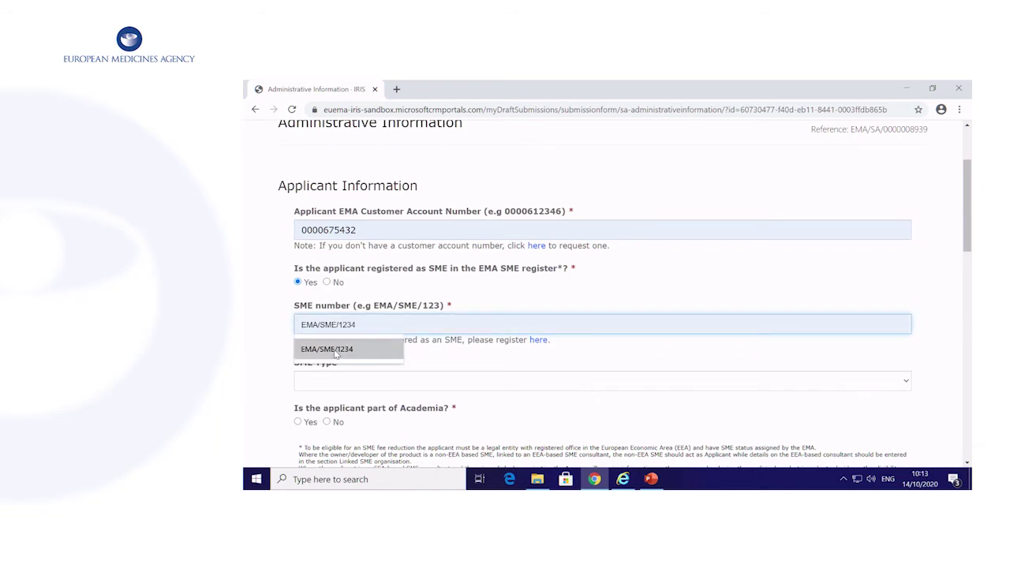
pyautogui.click(334, 349)
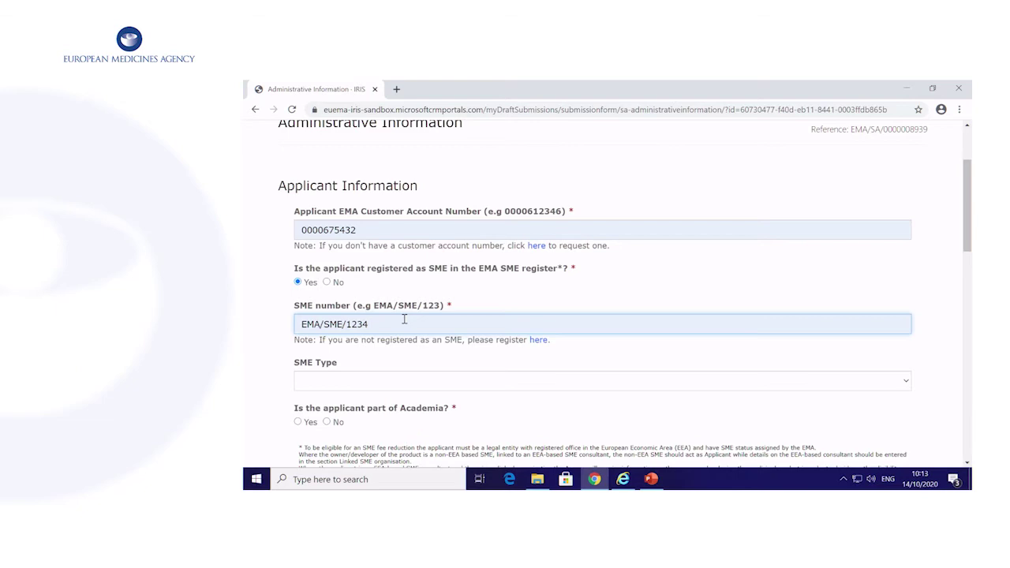
pyautogui.write('s')
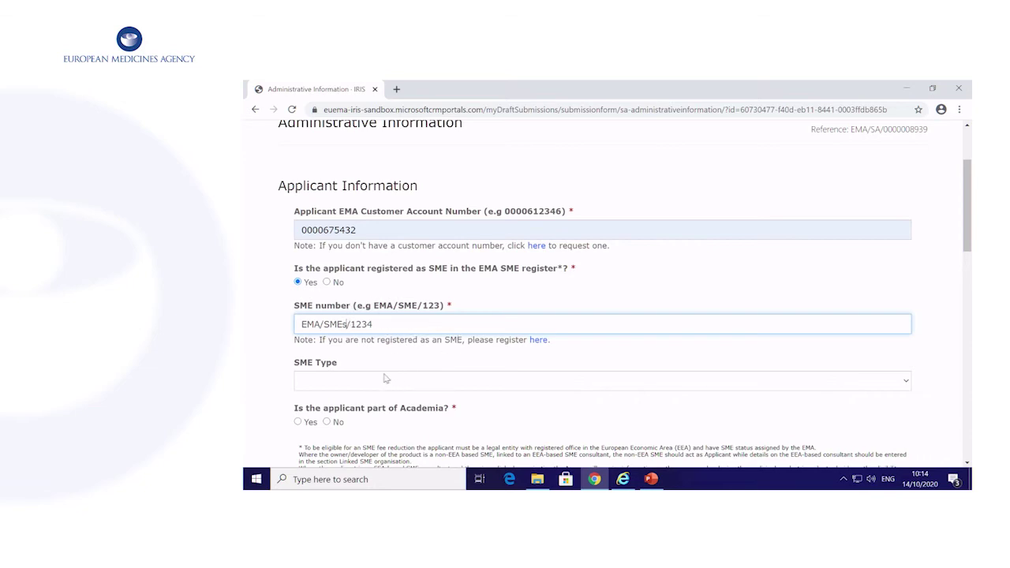
# - Set the SME type to Non-EEA based SME organisation linked to an EEA-based SME consultant and answer No to the applicant being part of Academia
pyautogui.click(906, 383)
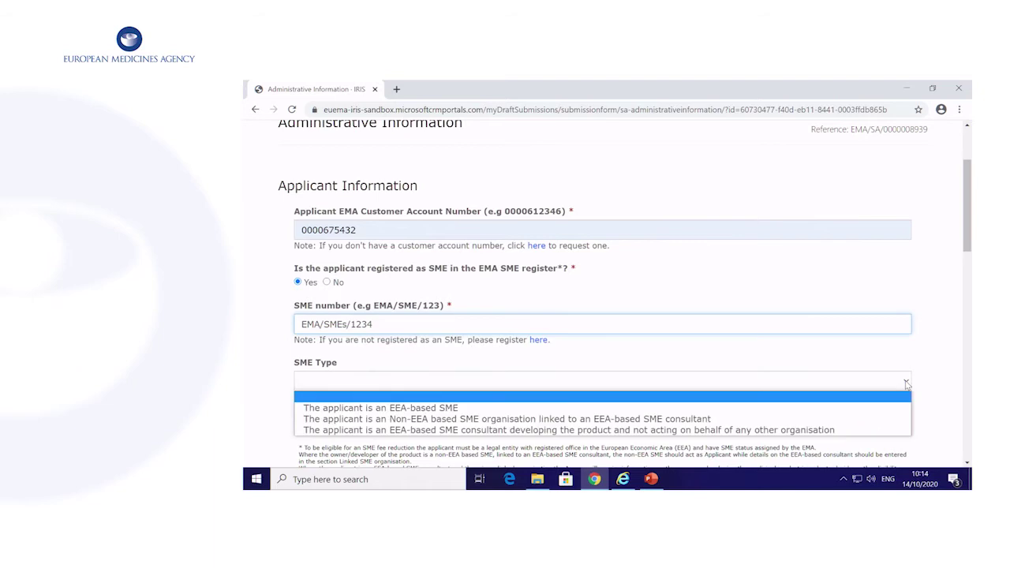
pyautogui.scroll(-2, 789, 329)
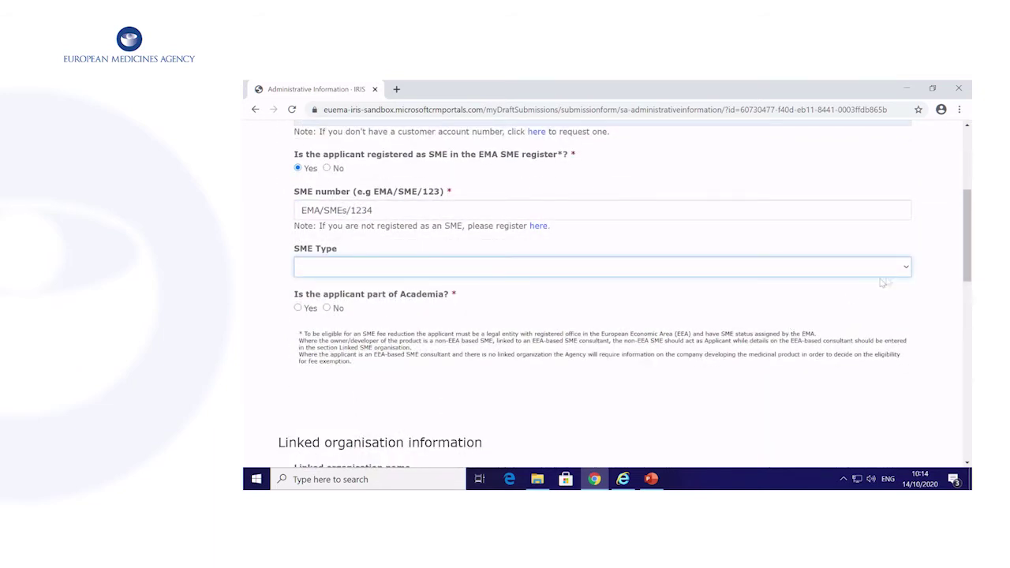
pyautogui.click(907, 268)
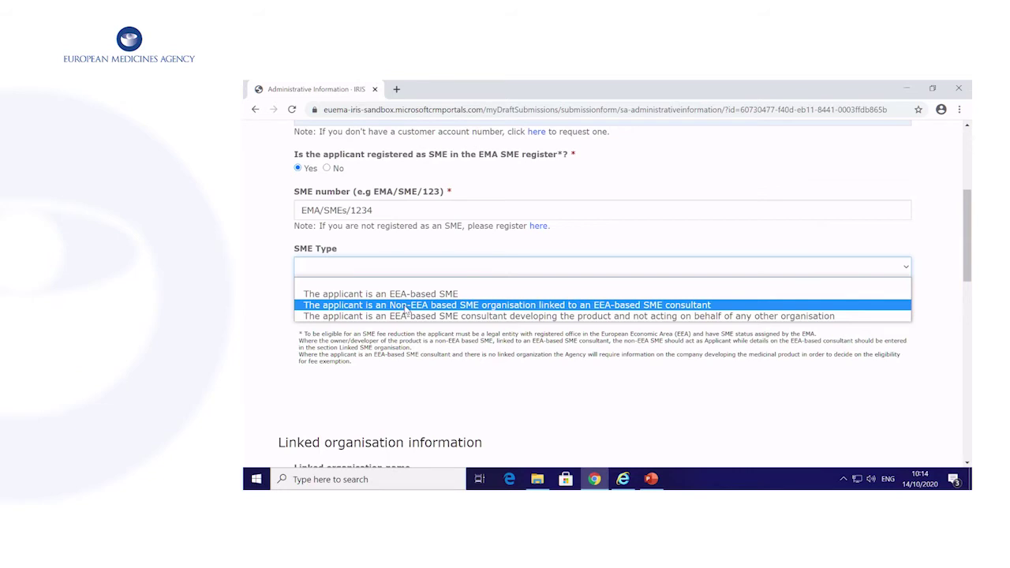
pyautogui.click(406, 307)
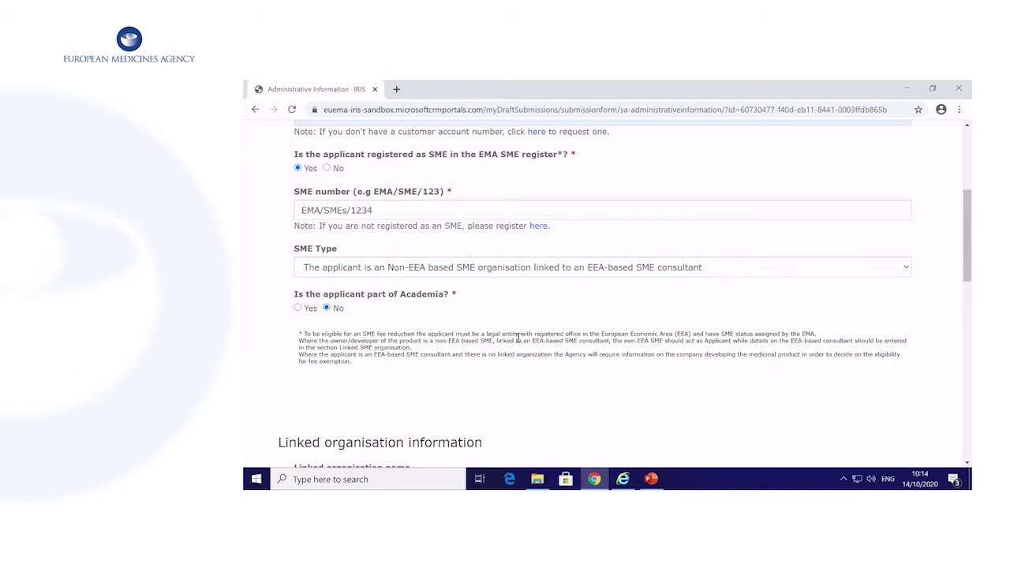
# - Look up and select 1 A Pharma GmbH as the linked organisation
pyautogui.scroll(-1, 519, 337)
pyautogui.scroll(-2, 519, 341)
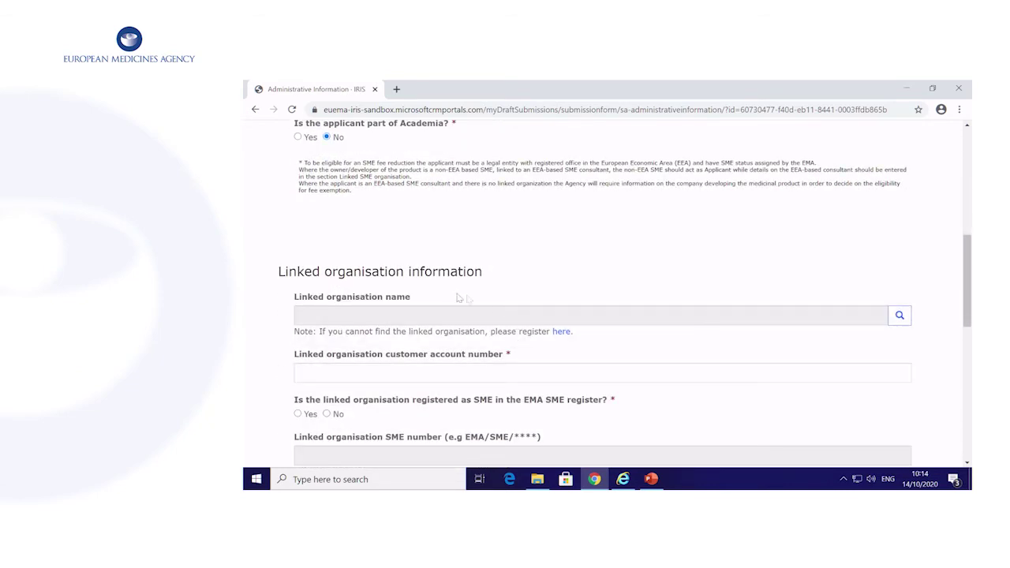
pyautogui.scroll(-1, 582, 268)
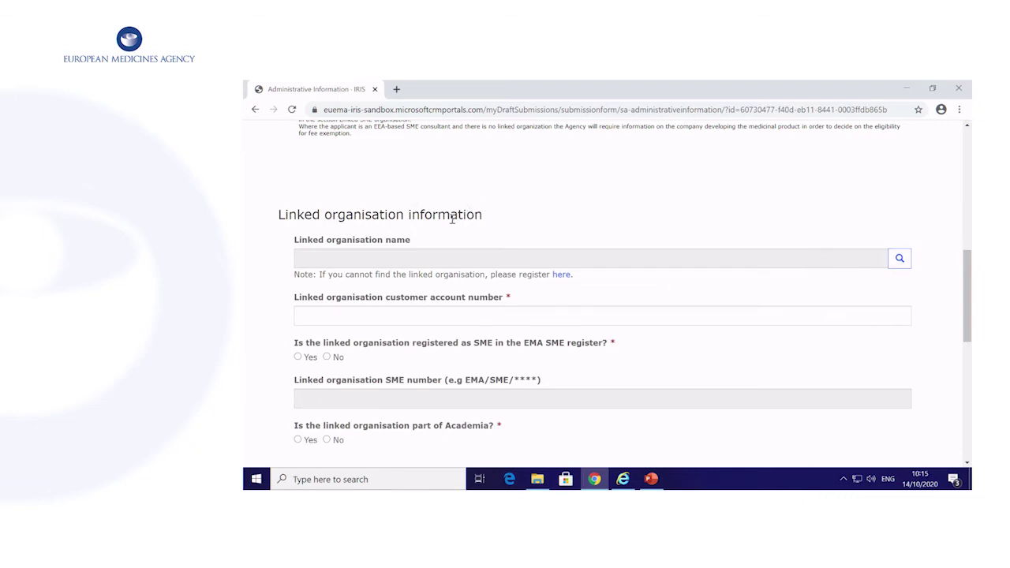
pyautogui.click(900, 260)
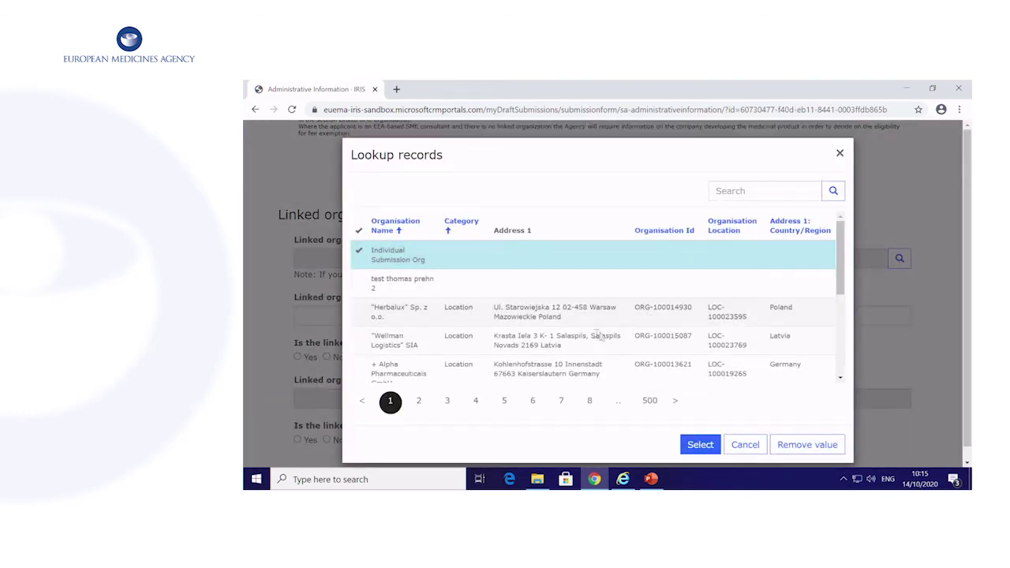
pyautogui.scroll(-3, 608, 339)
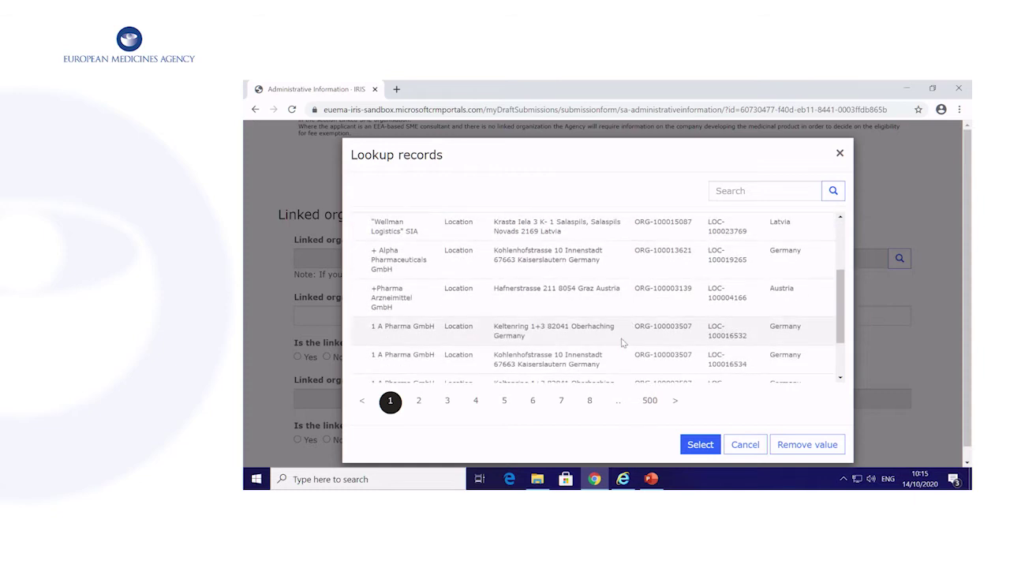
pyautogui.scroll(-2, 622, 343)
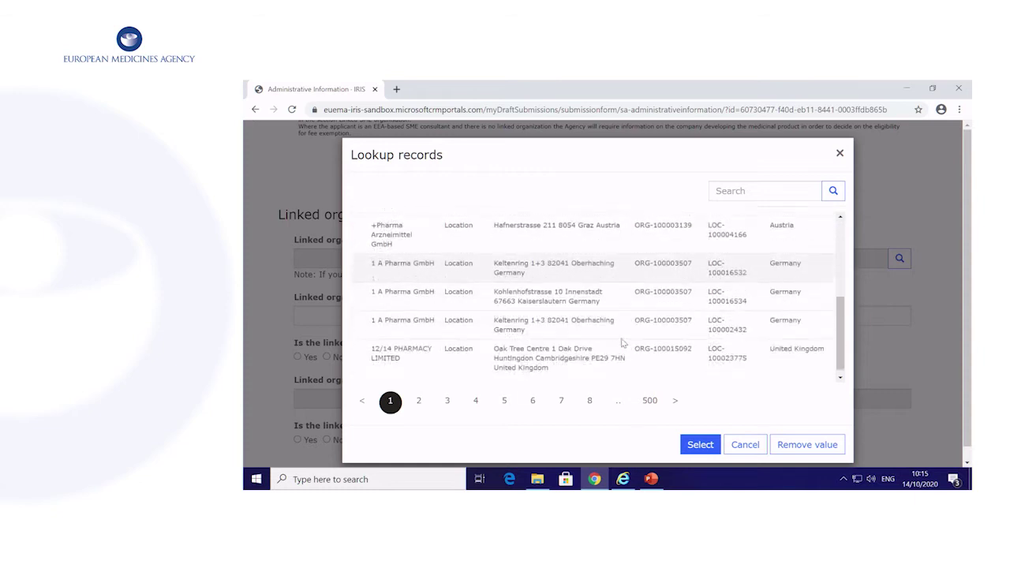
pyautogui.click(533, 316)
pyautogui.click(699, 444)
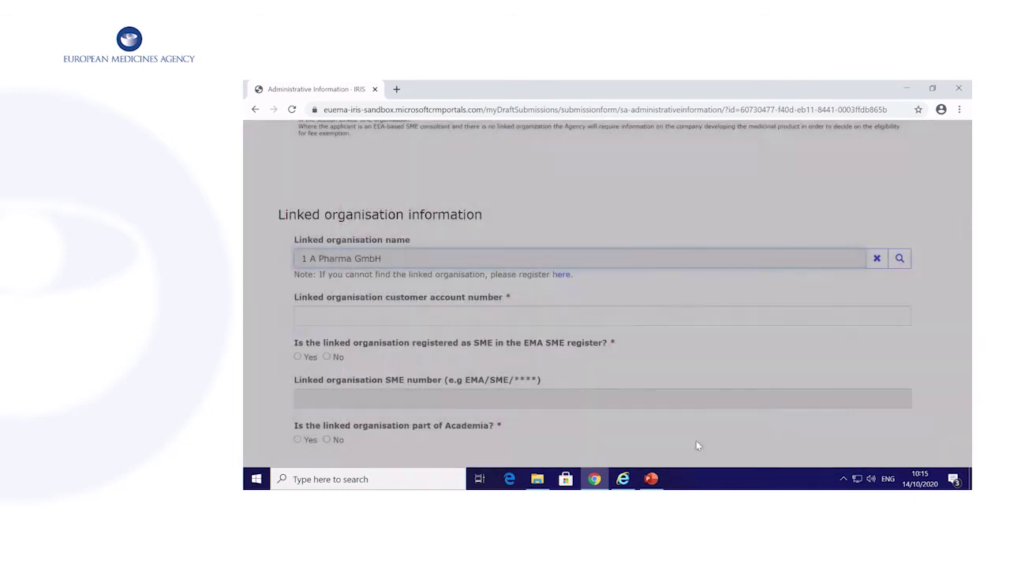
# - Enter the linked organisation's customer account number, mark it as SME-registered with its SME number, and answer No to Academia
pyautogui.click(452, 315)
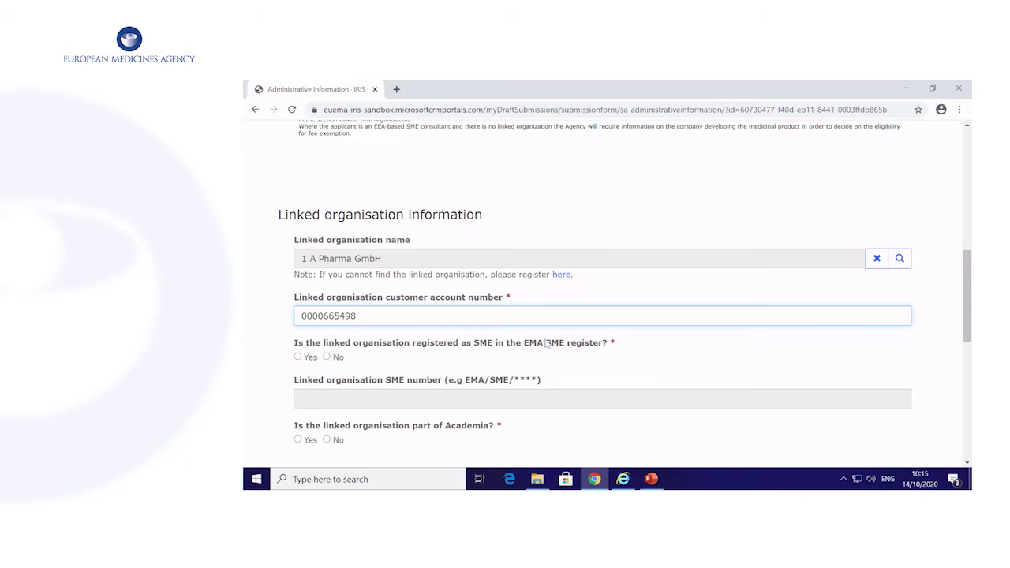
pyautogui.click(298, 357)
pyautogui.click(428, 404)
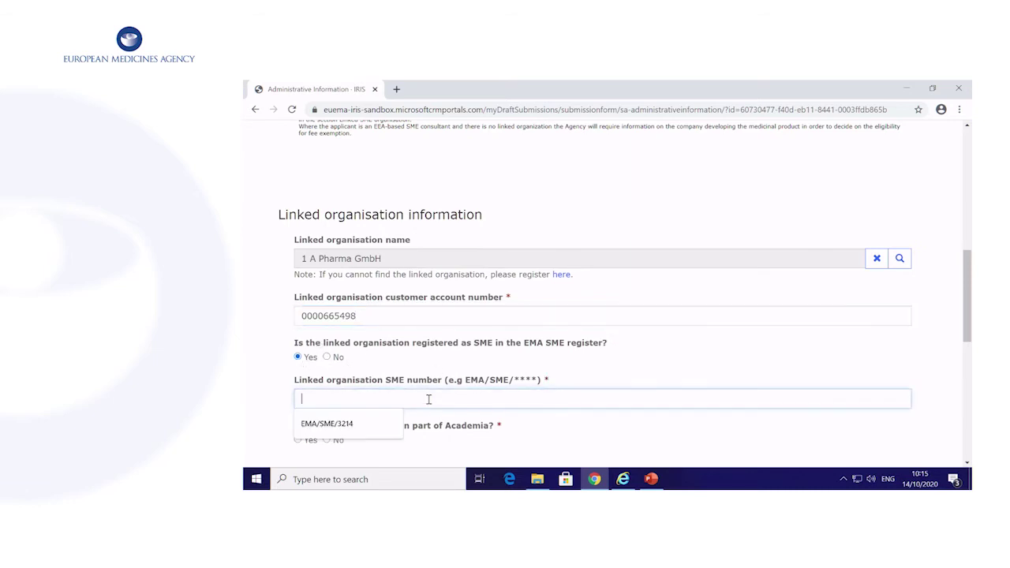
pyautogui.click(337, 424)
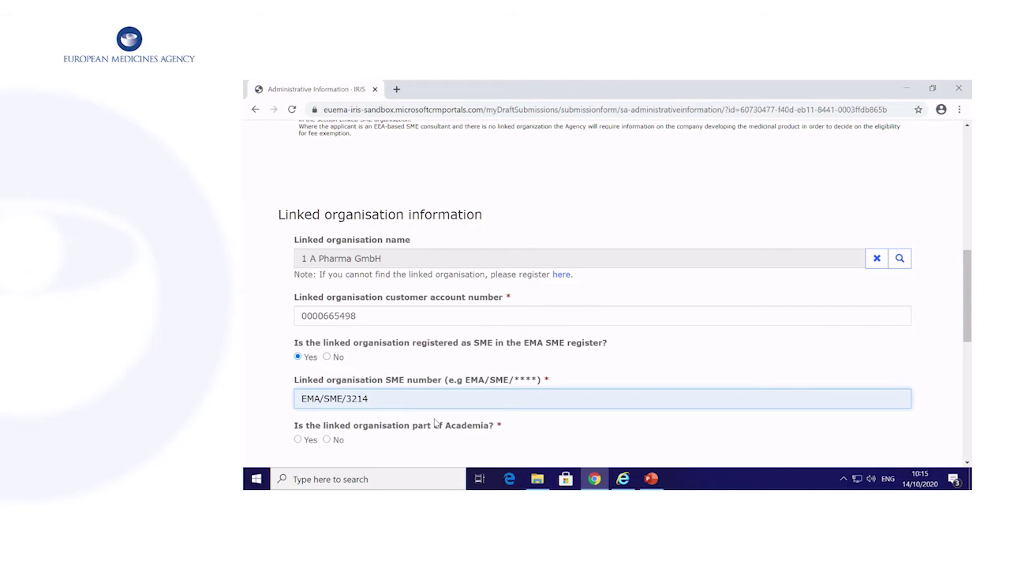
pyautogui.scroll(-1, 435, 422)
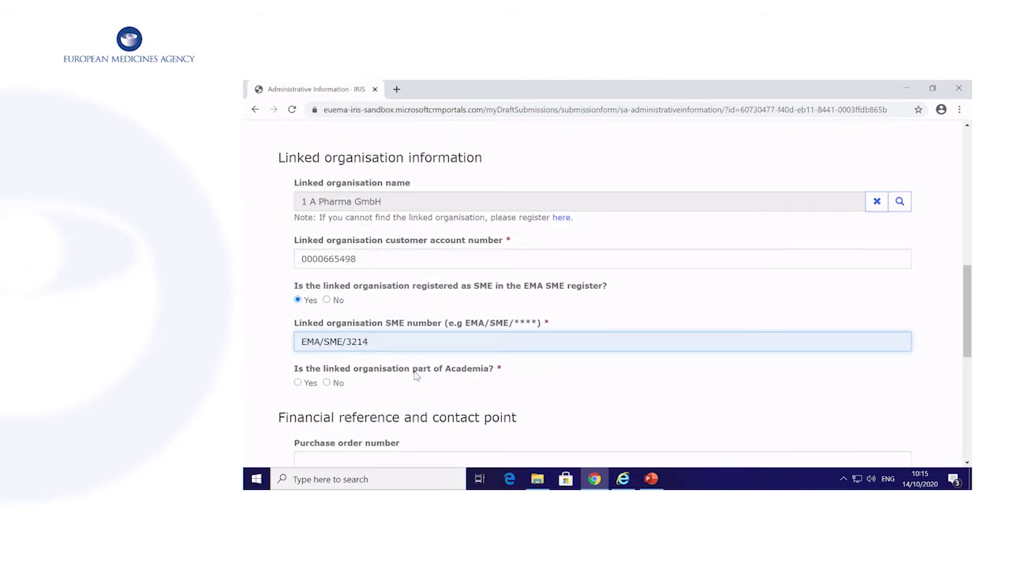
pyautogui.click(327, 383)
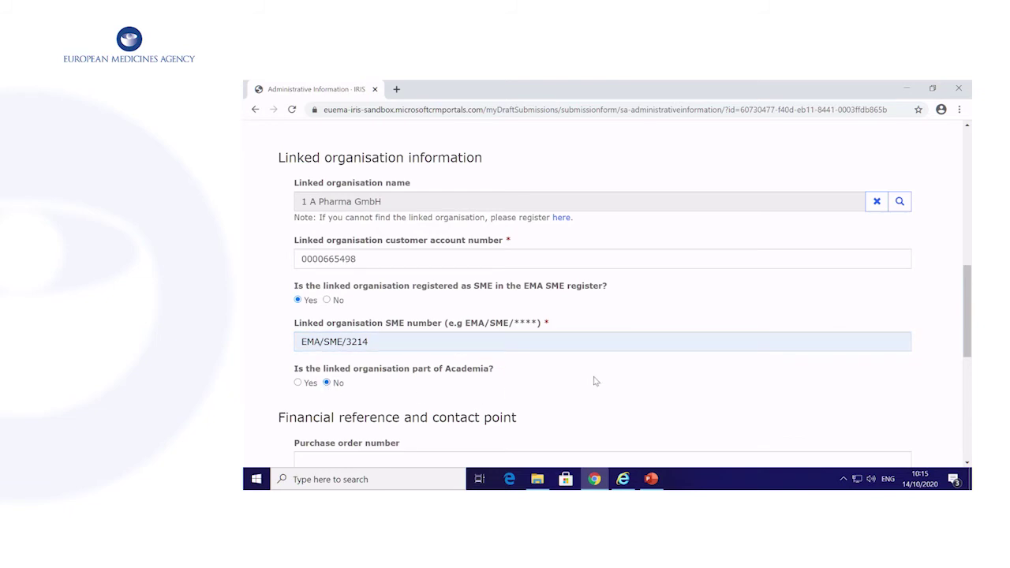
# - Fill in the financial contact person's name, email and telephone number, leaving the purchase order number empty, and try to save the form
pyautogui.scroll(-2, 596, 382)
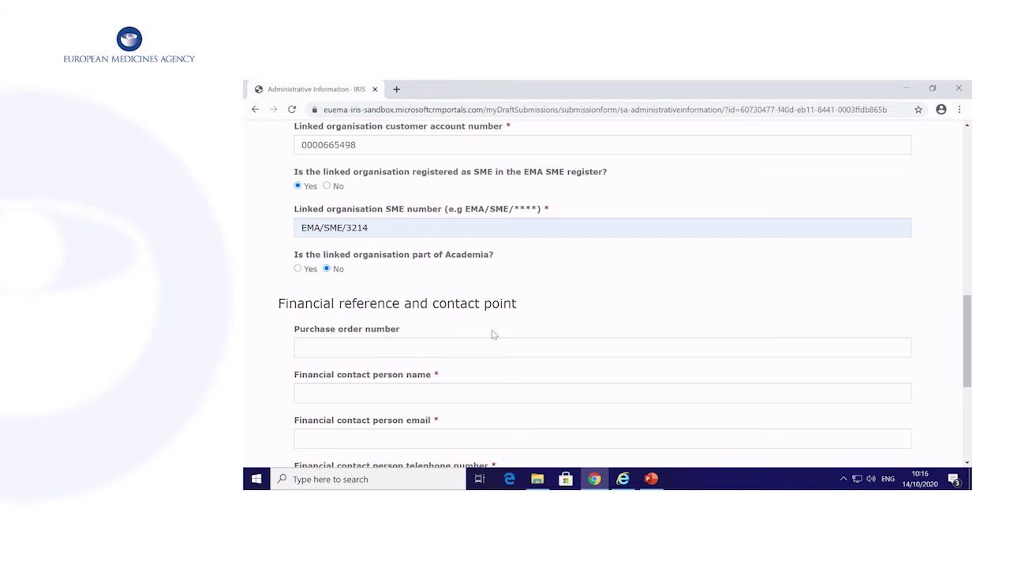
pyautogui.scroll(-3, 491, 332)
pyautogui.click(447, 275)
pyautogui.click(324, 304)
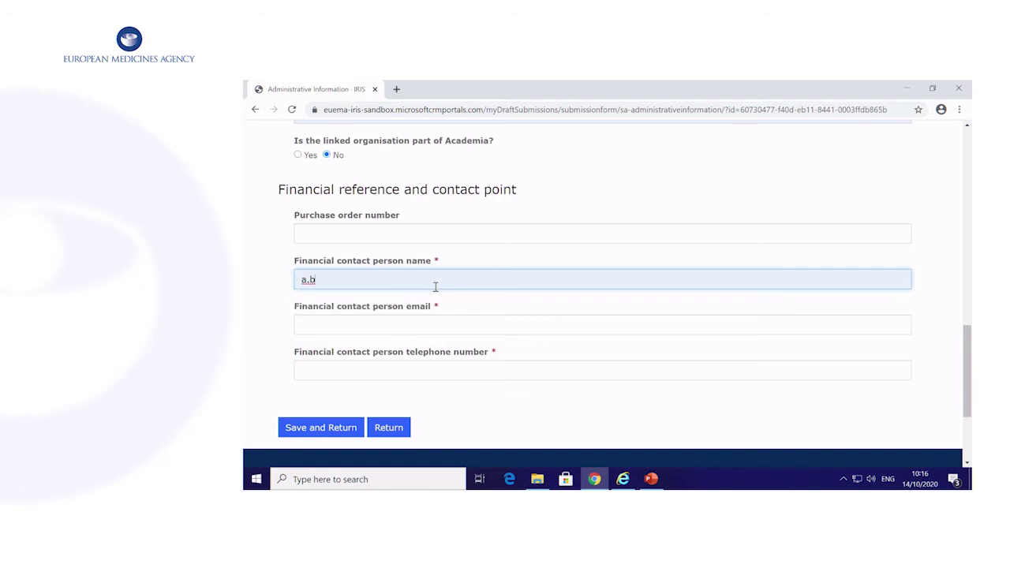
pyautogui.click(411, 322)
pyautogui.click(314, 348)
pyautogui.click(363, 371)
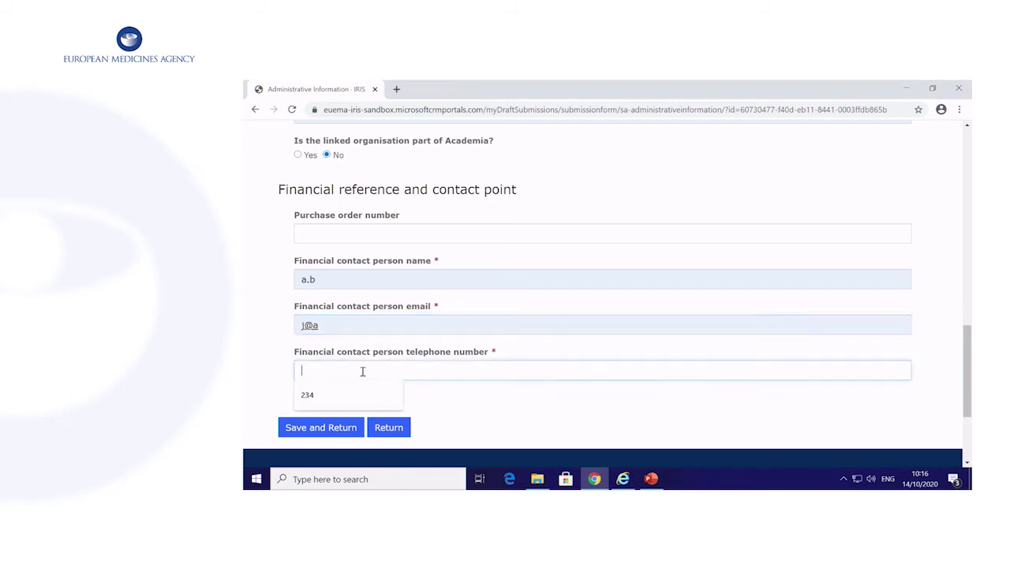
pyautogui.click(297, 399)
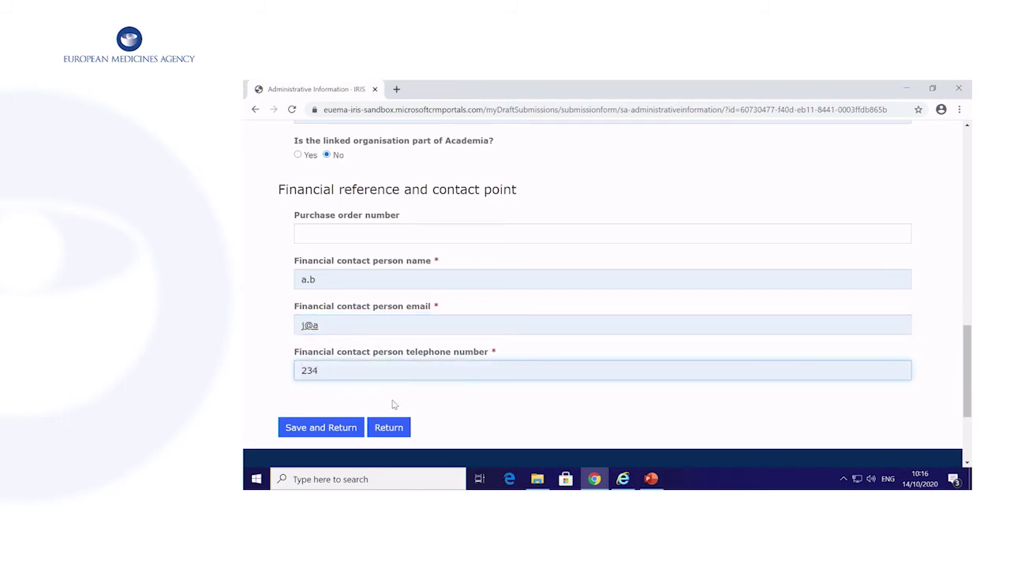
pyautogui.click(332, 429)
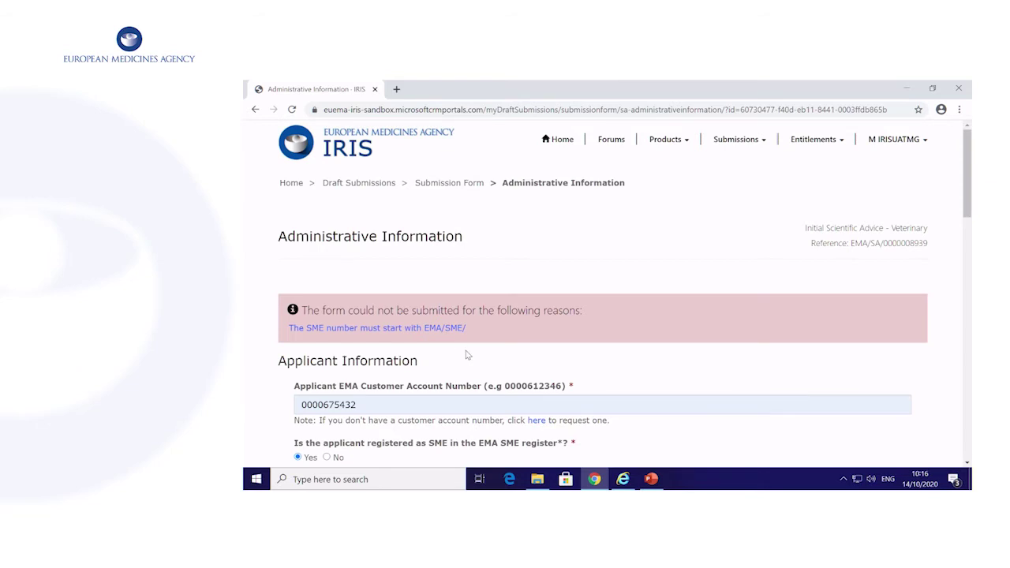
# - Correct the prefix of the applicant's SME number to EMA/SME/ and save the administrative information, returning to the submission form
pyautogui.scroll(-1, 467, 355)
pyautogui.scroll(-1, 466, 350)
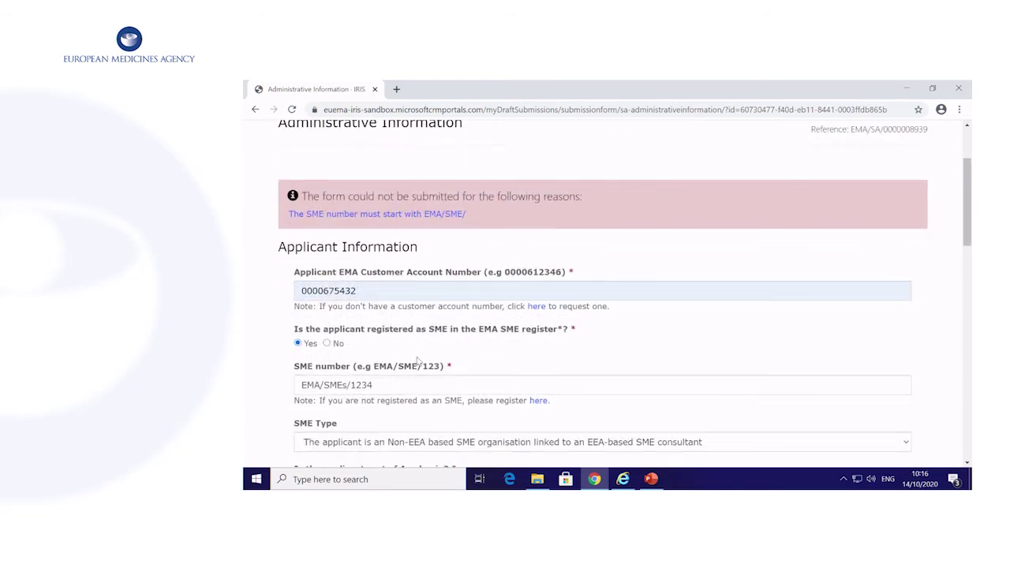
pyautogui.click(343, 380)
pyautogui.press('BackSpace')
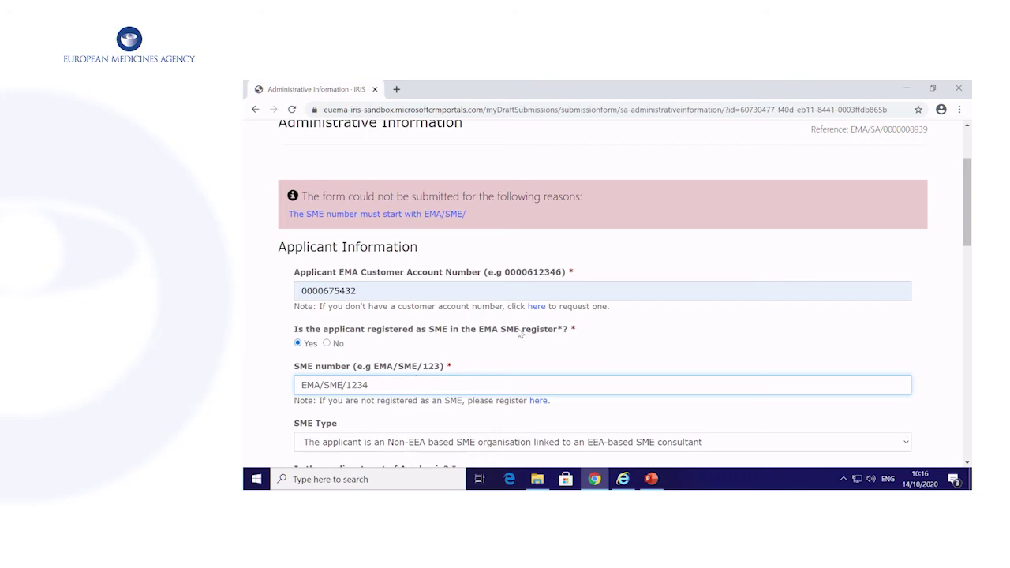
pyautogui.scroll(-10, 523, 329)
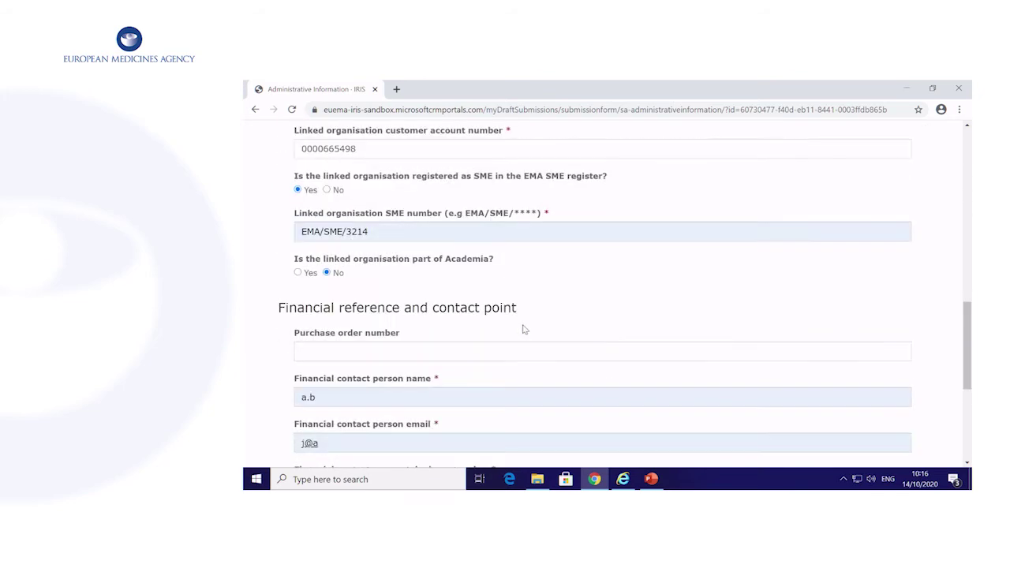
pyautogui.click(345, 278)
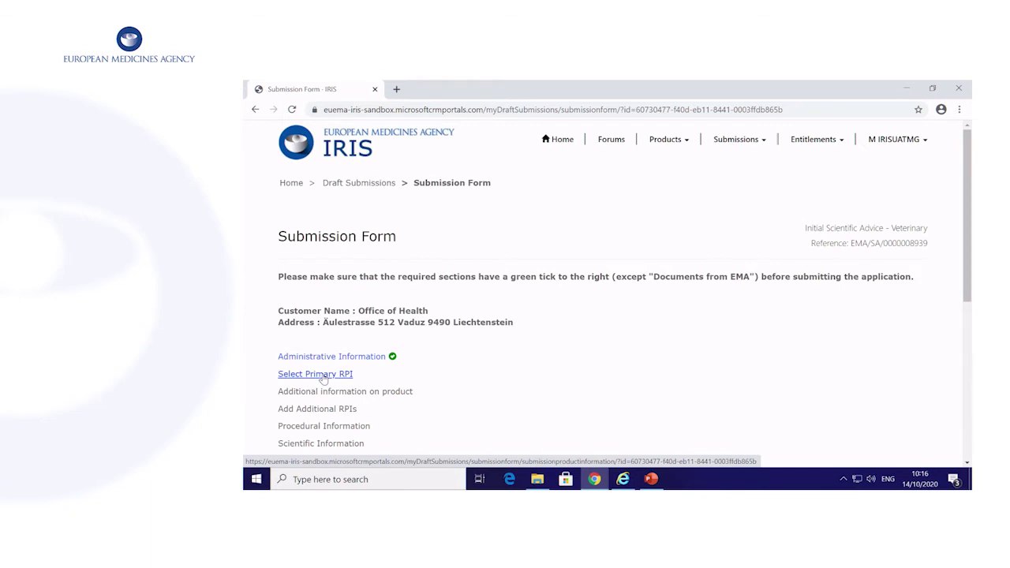
pyautogui.click(323, 376)
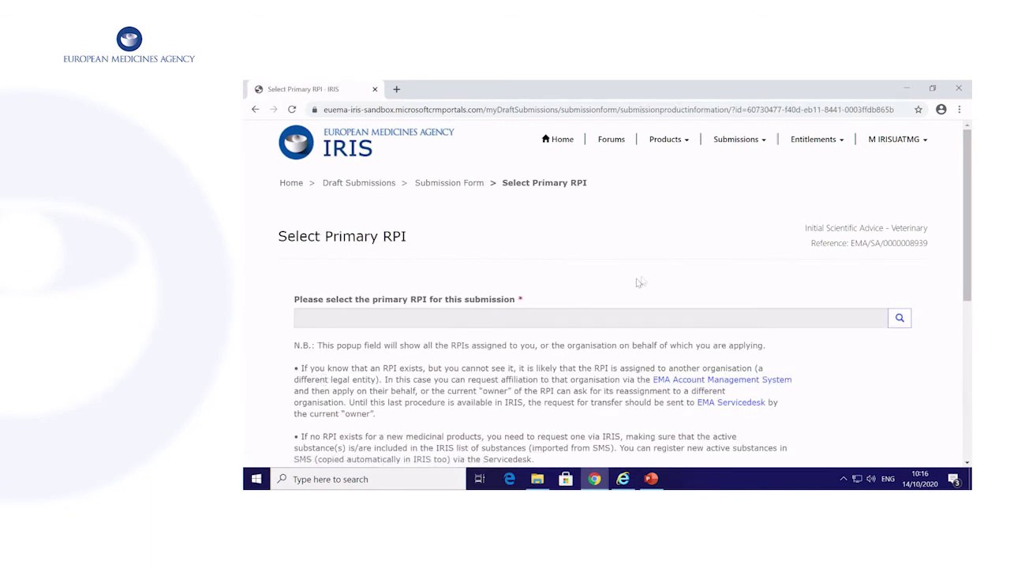
pyautogui.click(899, 319)
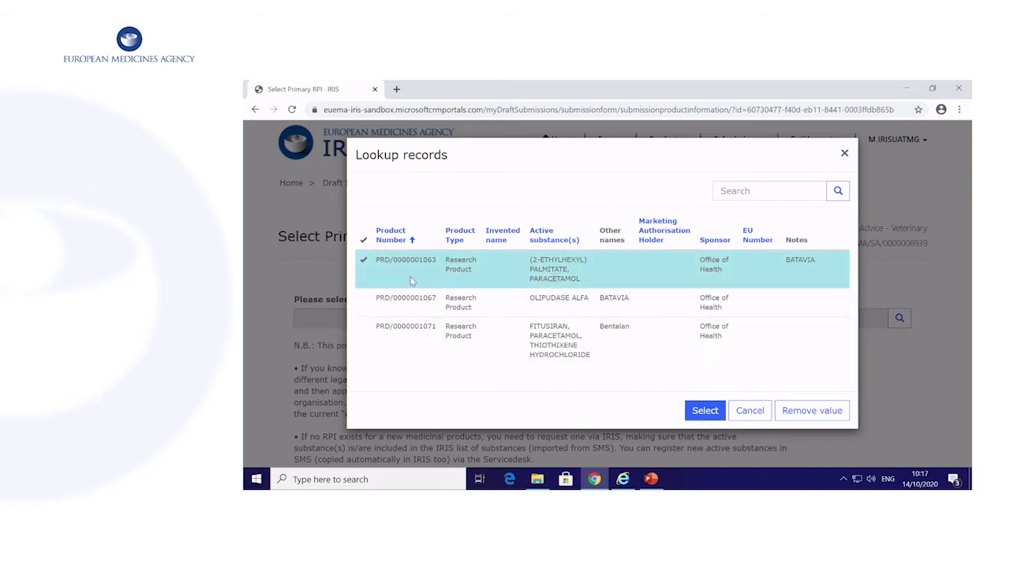
pyautogui.click(704, 411)
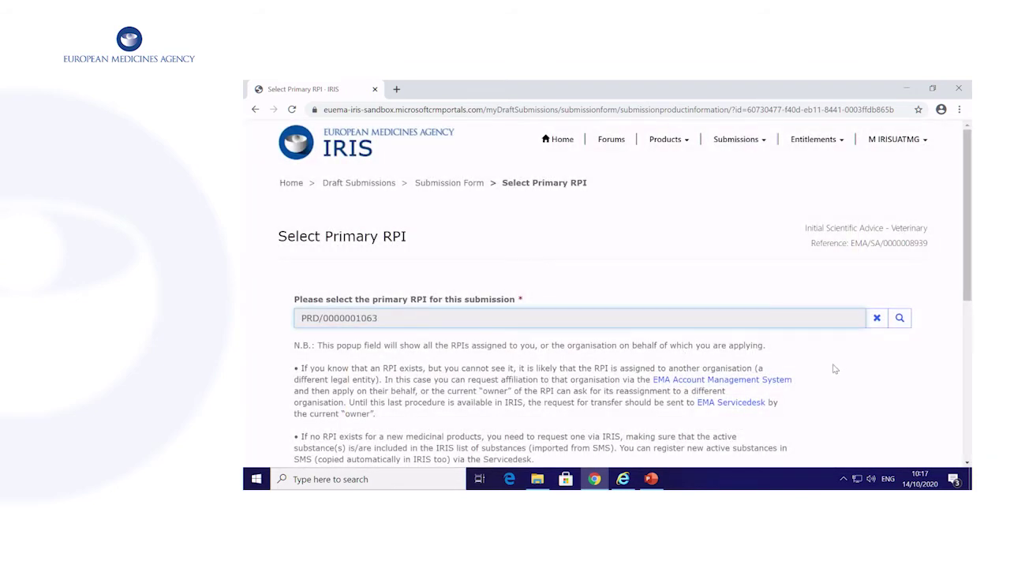
pyautogui.scroll(-2, 834, 370)
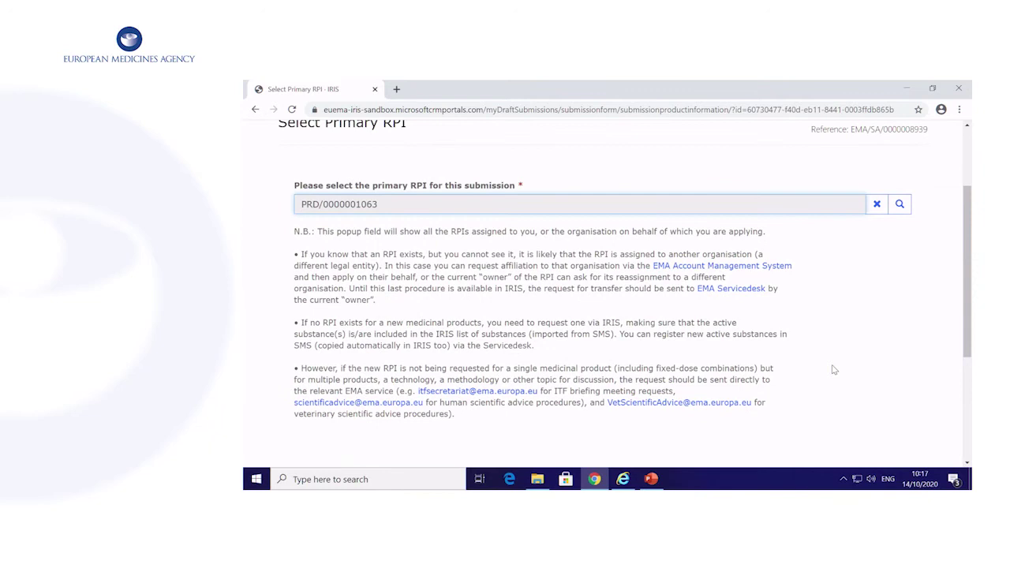
pyautogui.scroll(-2, 834, 369)
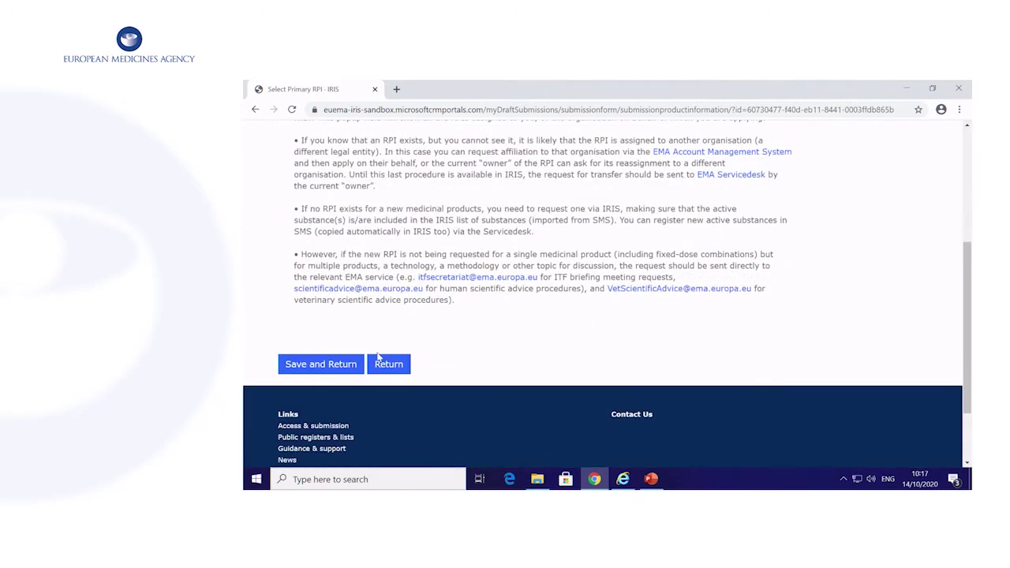
pyautogui.click(323, 365)
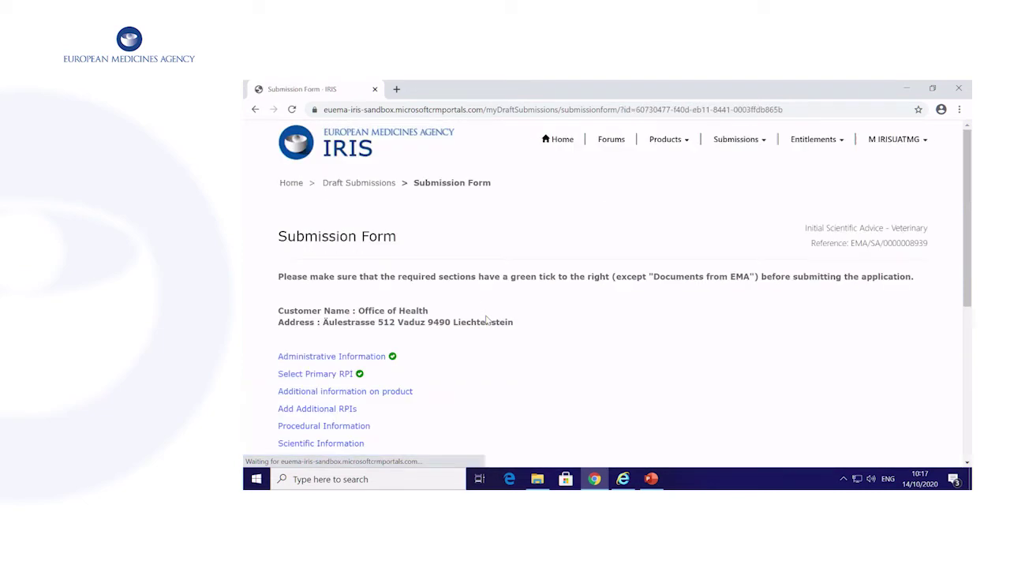
# - Open the Additional information on product section of the submission form
pyautogui.scroll(-2, 515, 368)
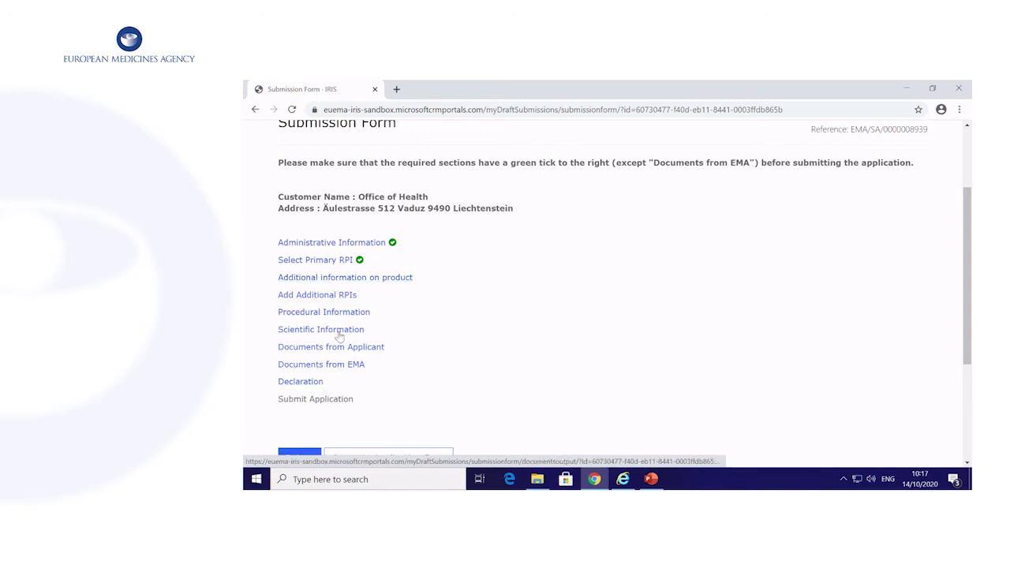
pyautogui.click(338, 279)
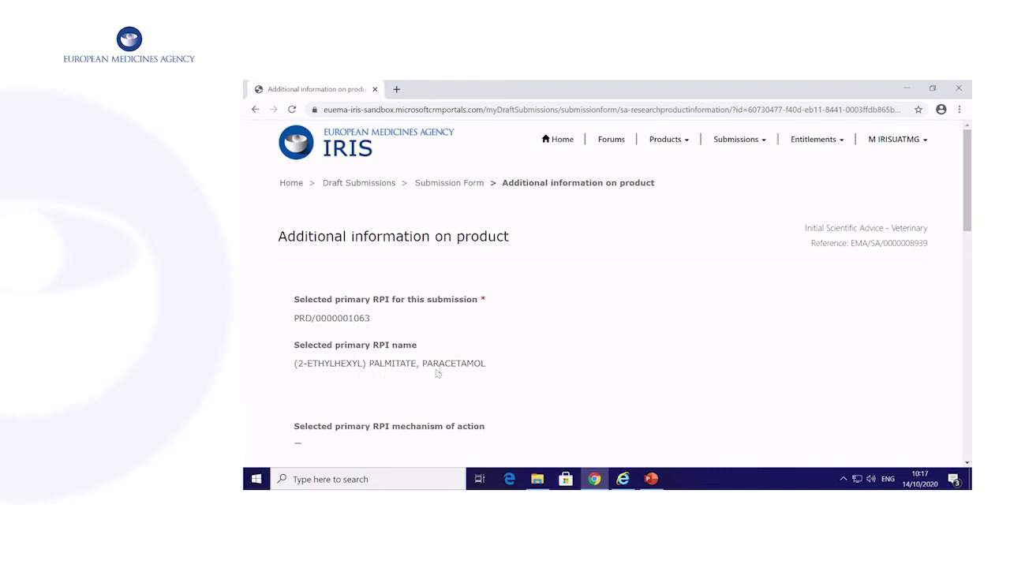
# - Enter "add info" as additional product information and "add descr" as additional description, and set the type of product to Chemical
pyautogui.scroll(-3, 469, 362)
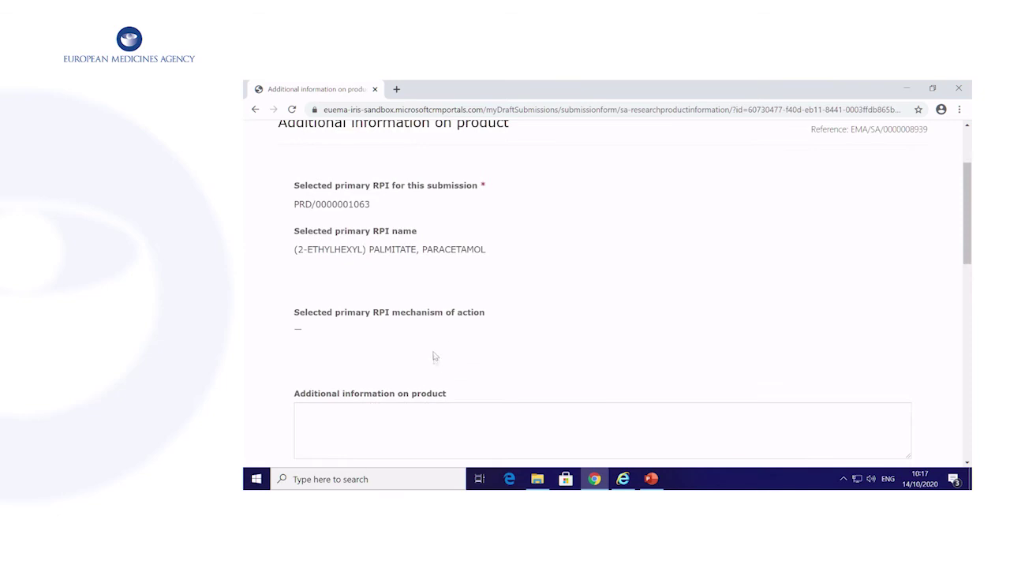
pyautogui.scroll(-3, 433, 357)
pyautogui.click(434, 313)
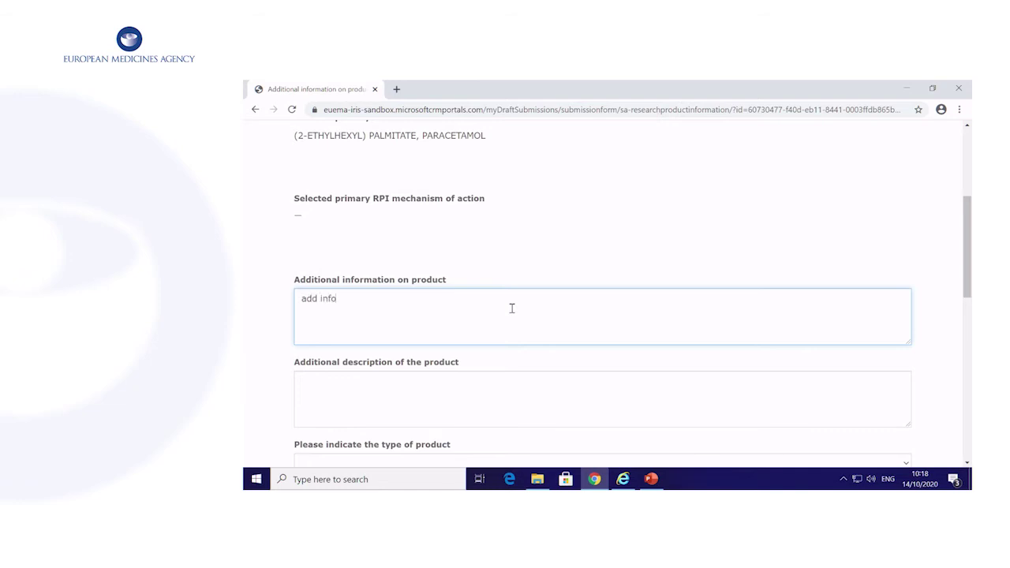
pyautogui.click(481, 391)
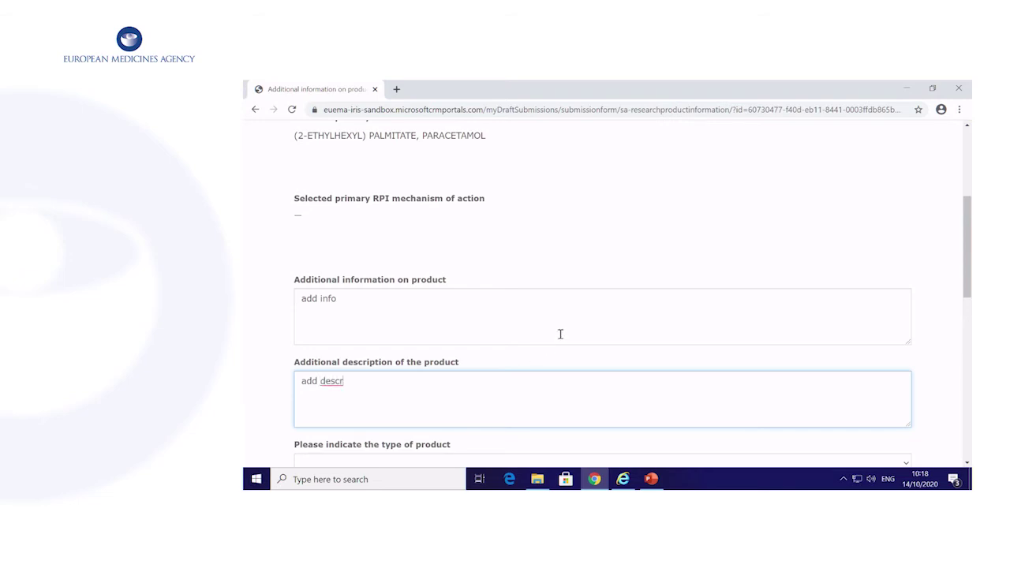
pyautogui.scroll(-2, 598, 302)
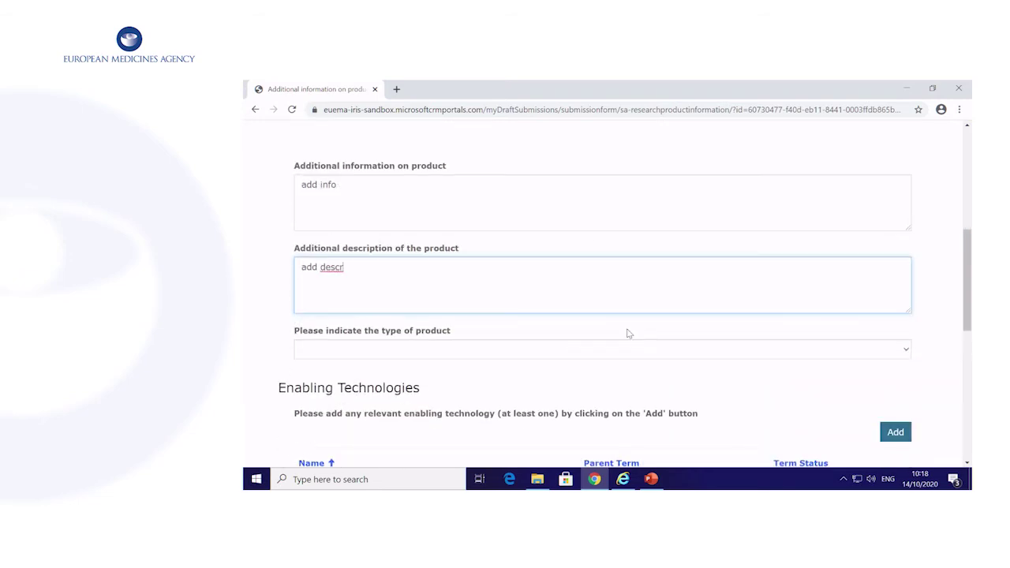
pyautogui.click(906, 354)
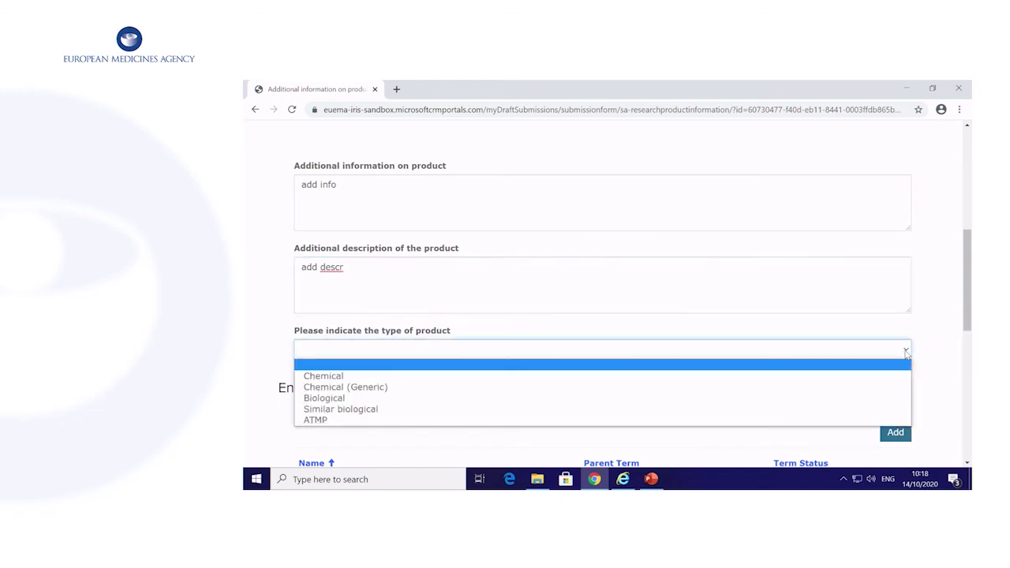
pyautogui.click(326, 376)
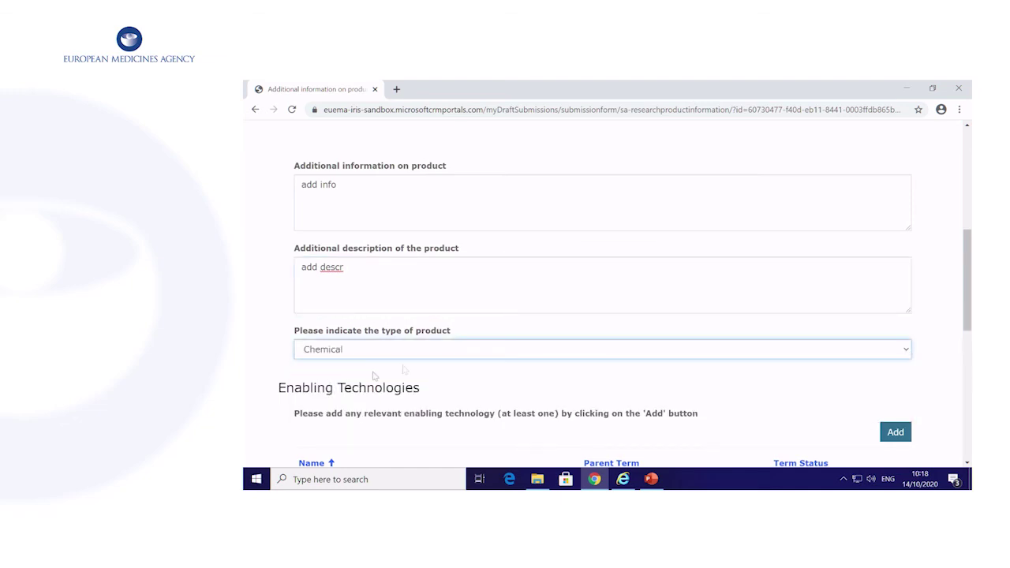
# - Add Bayesian designs and Bedside/point of care manufacturing to the product's enabling technologies
pyautogui.scroll(-2, 680, 378)
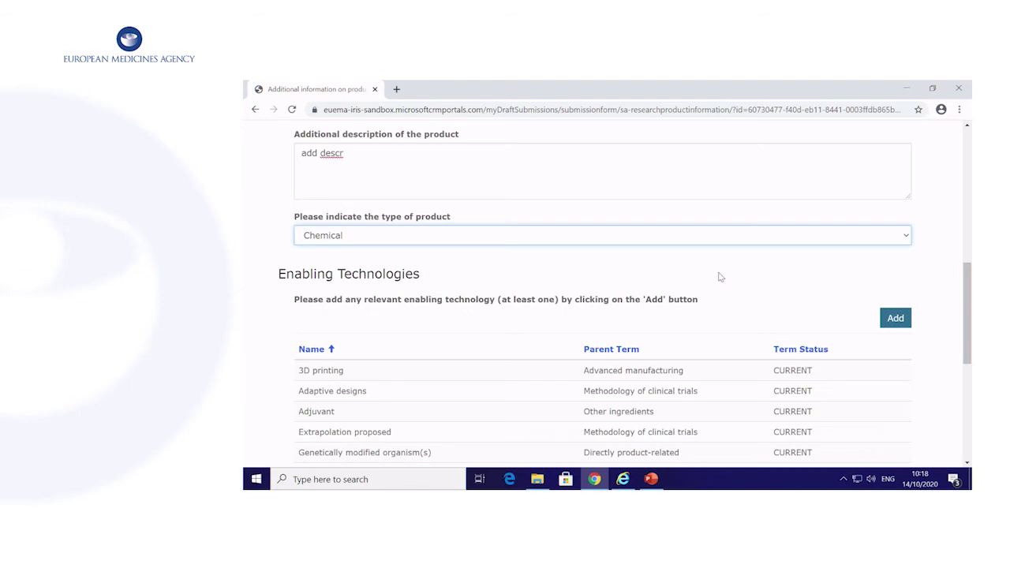
pyautogui.scroll(-1, 732, 273)
pyautogui.scroll(-1, 742, 263)
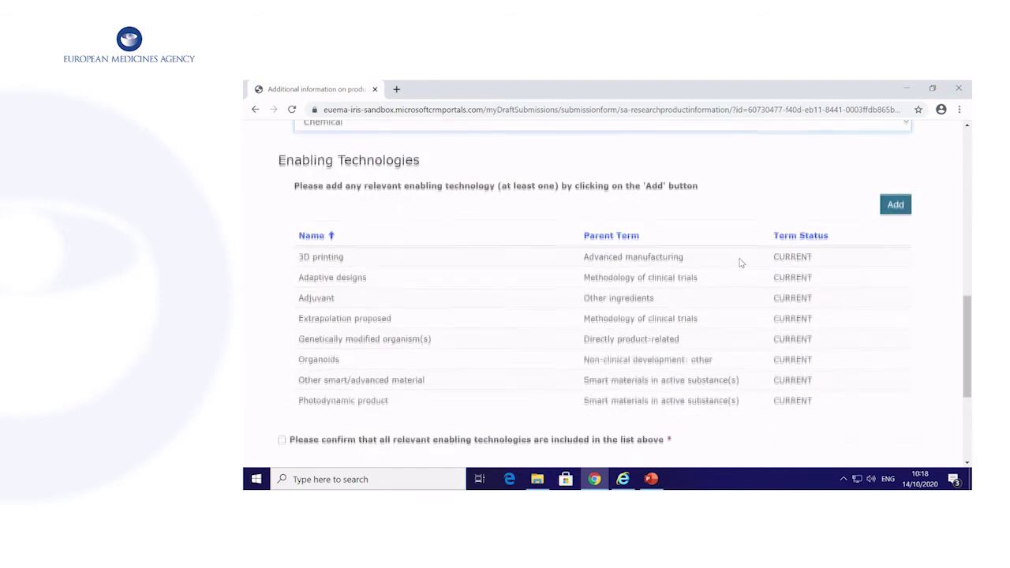
pyautogui.click(897, 204)
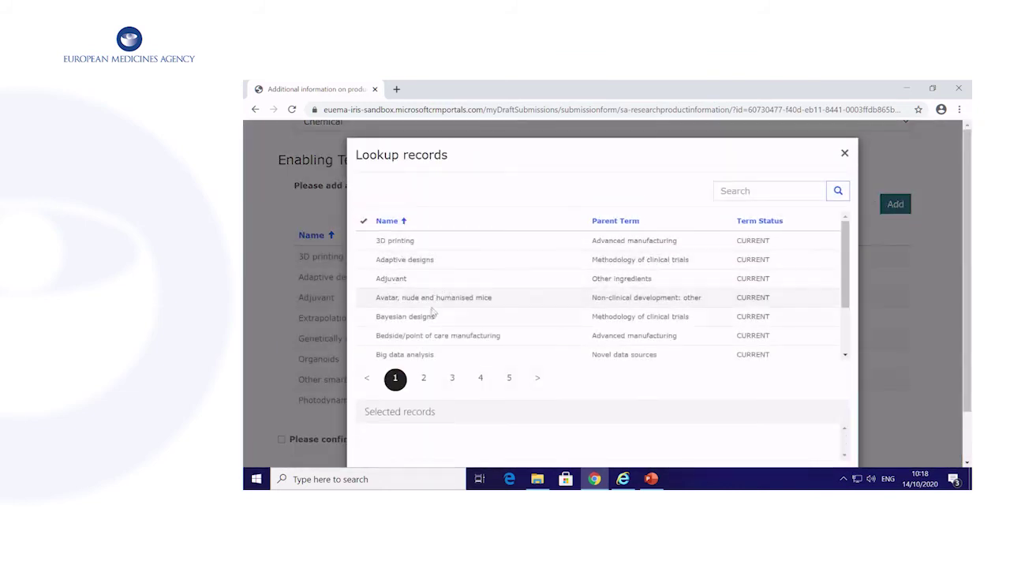
pyautogui.click(412, 316)
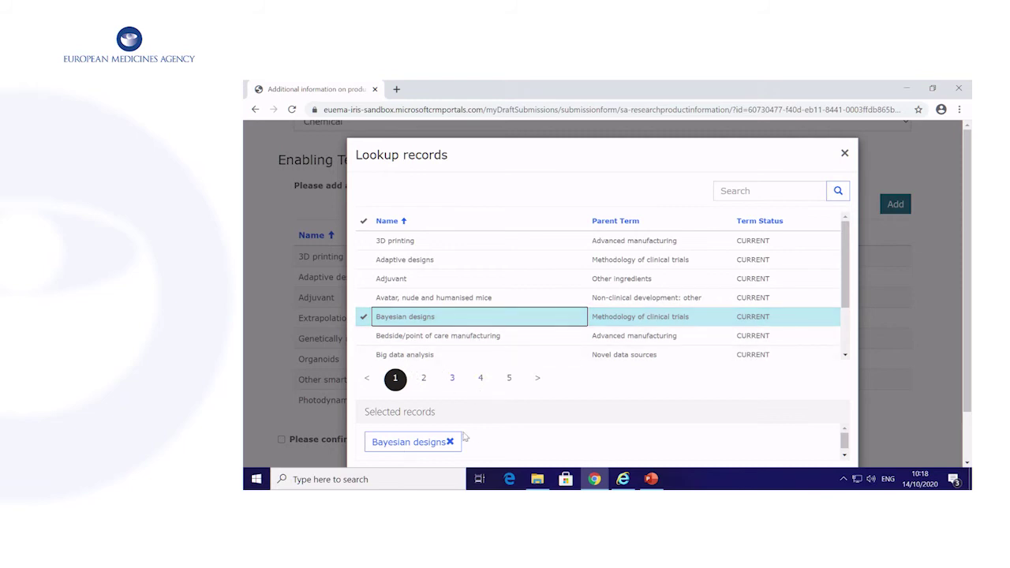
pyautogui.click(473, 337)
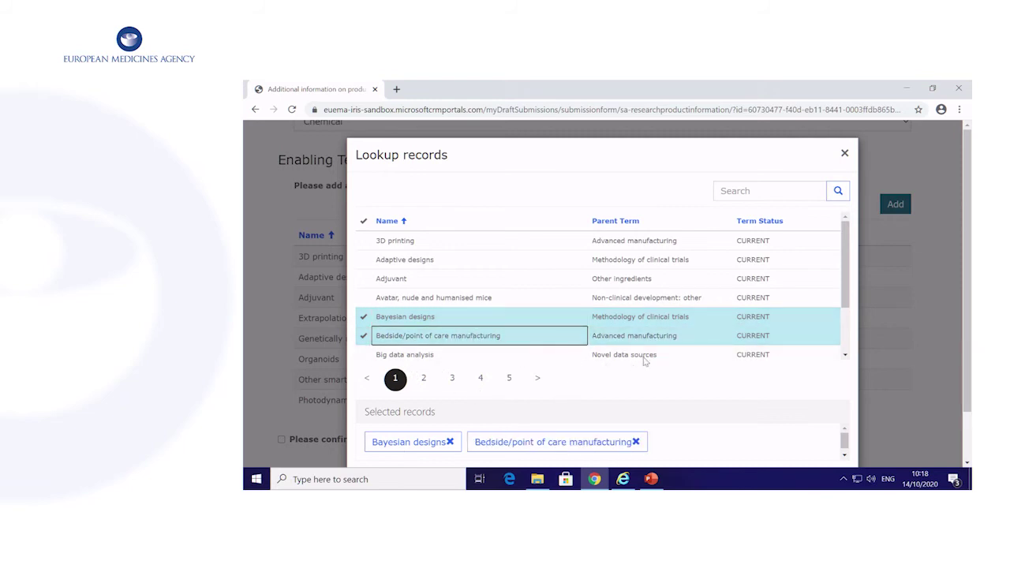
pyautogui.scroll(-2, 647, 361)
pyautogui.scroll(-1, 884, 334)
pyautogui.click(787, 431)
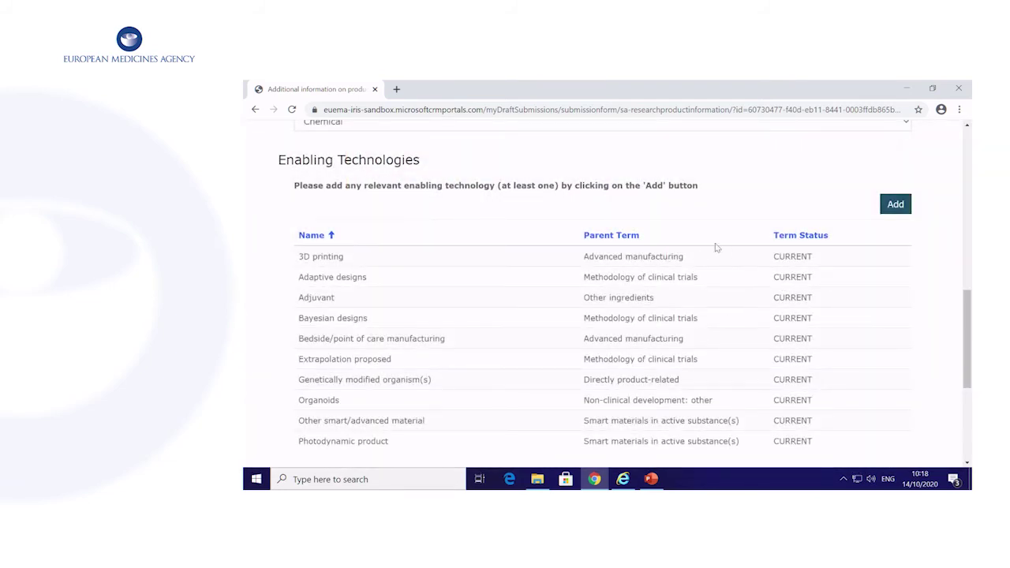
# - Try to save the additional product information without confirming the enabling technologies, and review the reported problem
pyautogui.scroll(-3, 763, 348)
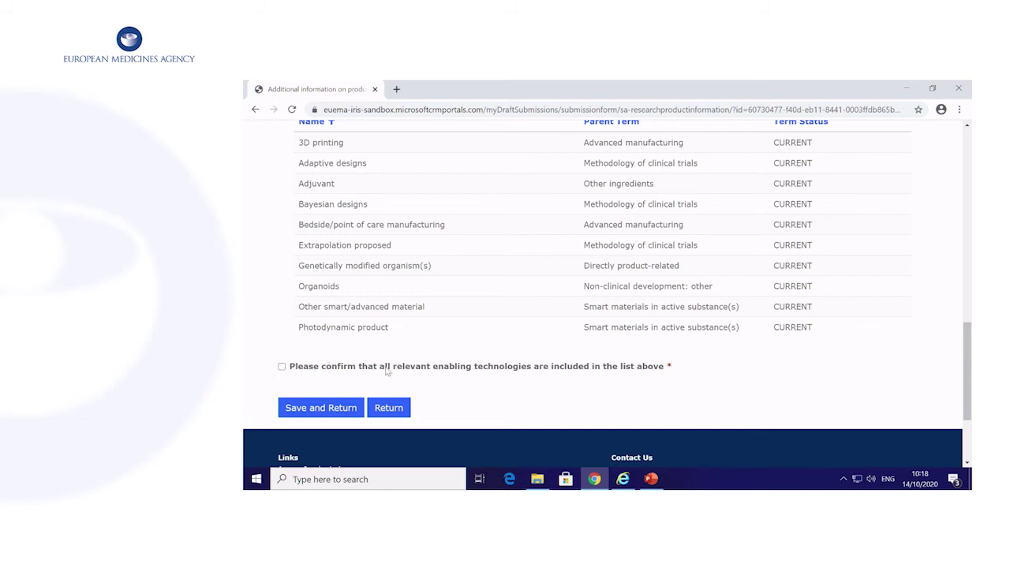
pyautogui.click(324, 410)
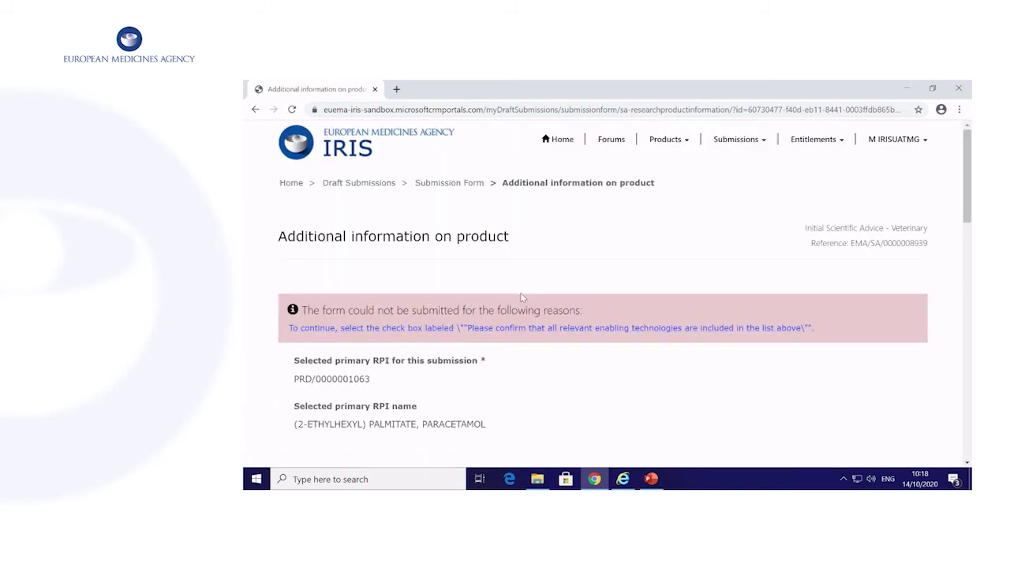
pyautogui.scroll(-2, 535, 302)
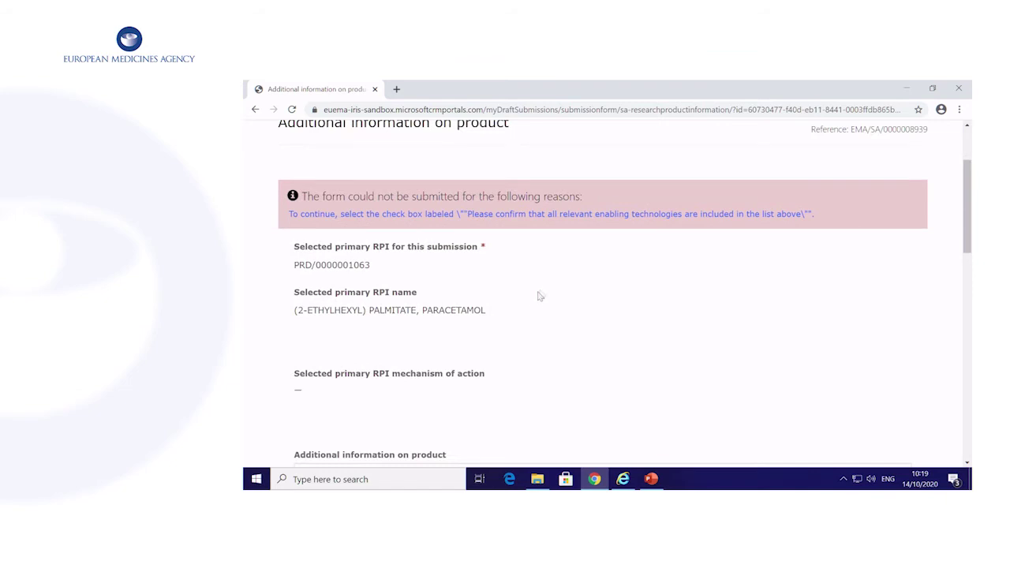
pyautogui.scroll(-3, 581, 275)
pyautogui.scroll(5, 581, 274)
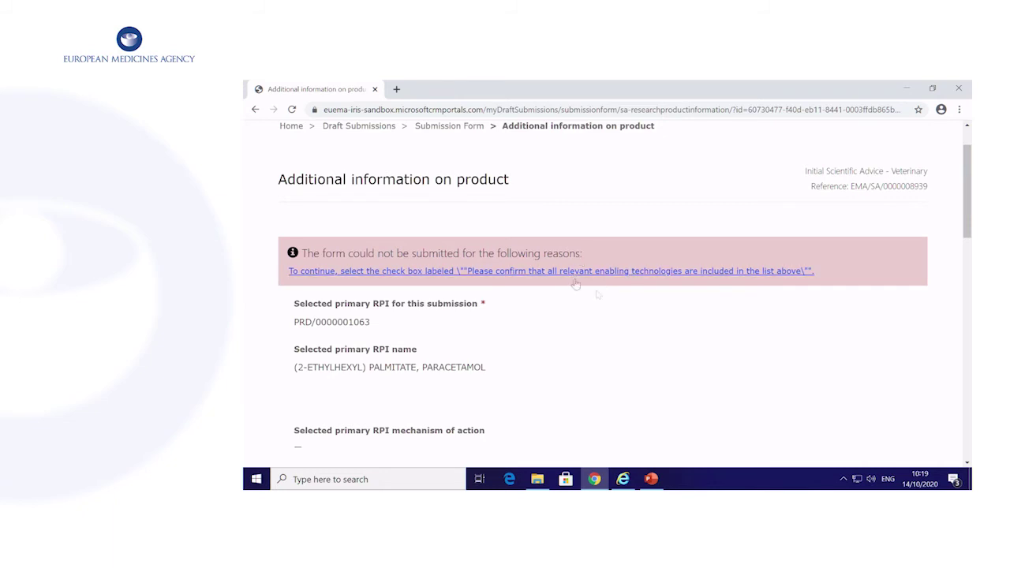
# - Confirm that all relevant enabling technologies are included in the list and save the product information, returning to the submission form
pyautogui.scroll(-15, 618, 307)
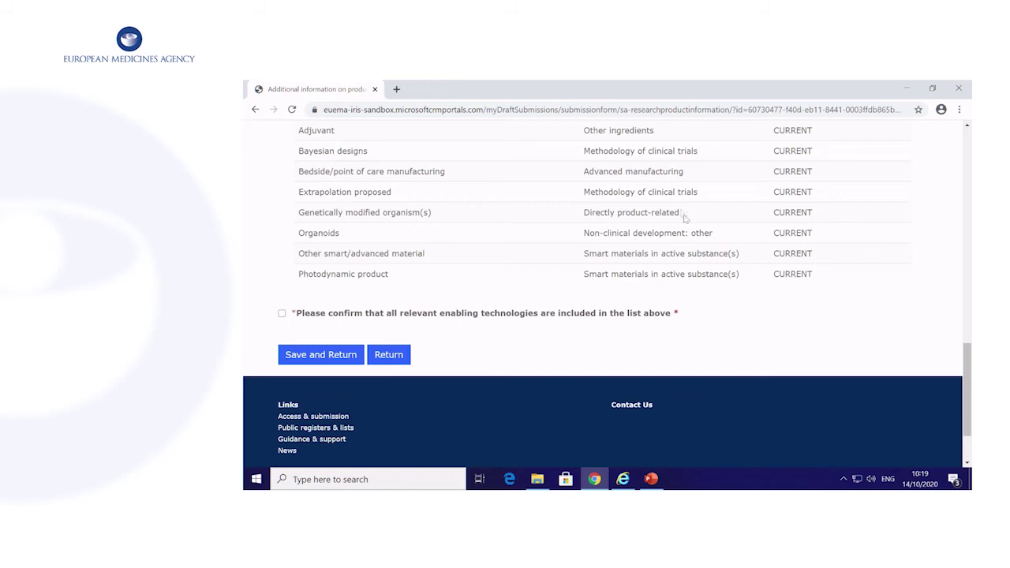
pyautogui.click(282, 314)
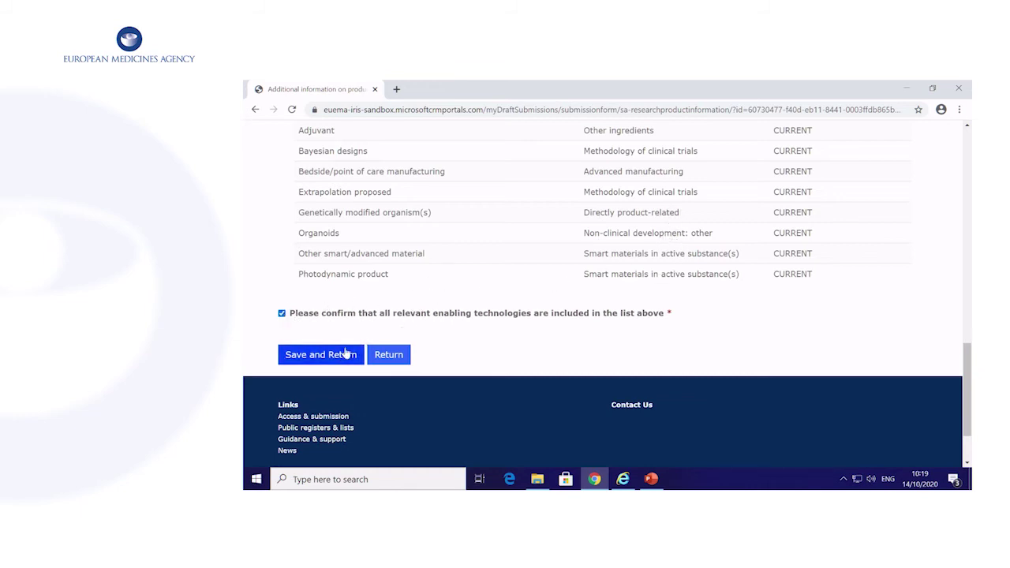
pyautogui.click(337, 357)
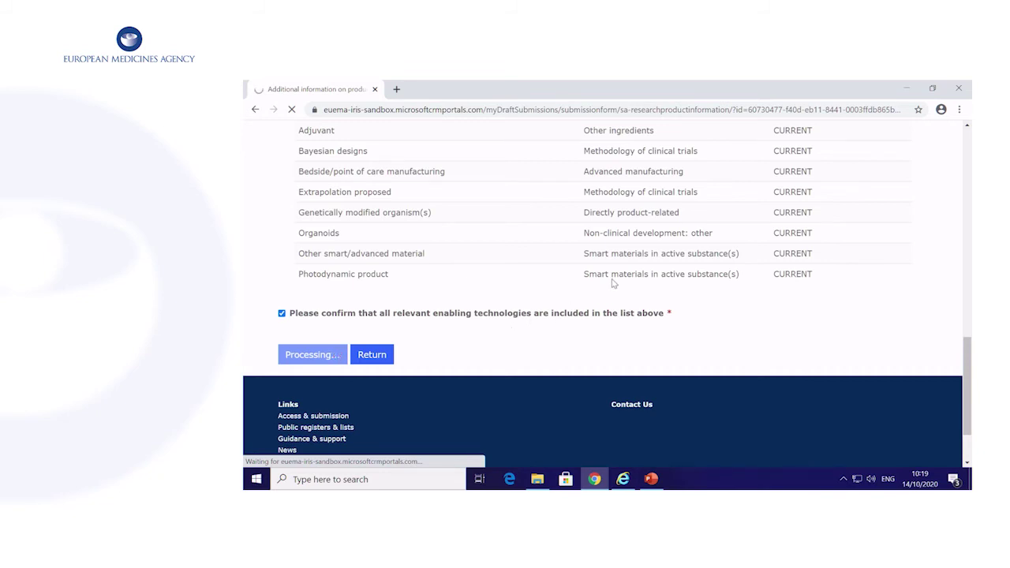
pyautogui.scroll(-3, 502, 349)
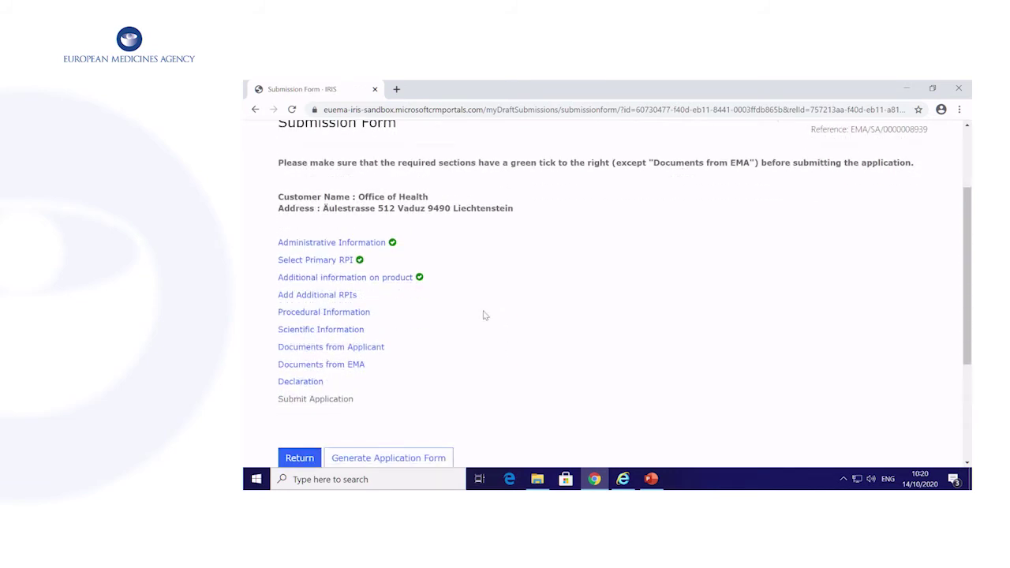
pyautogui.click(307, 297)
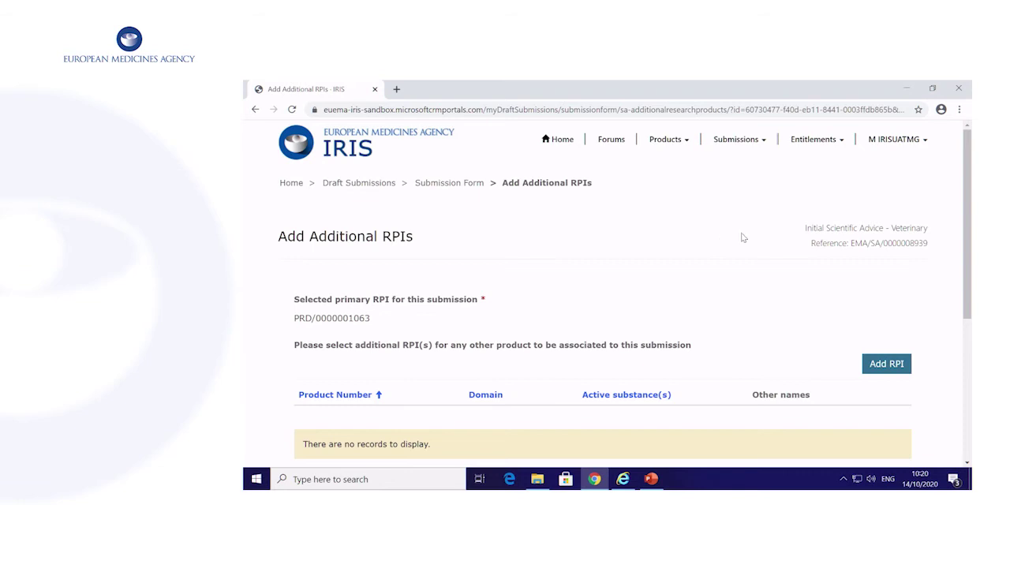
pyautogui.scroll(-1, 730, 251)
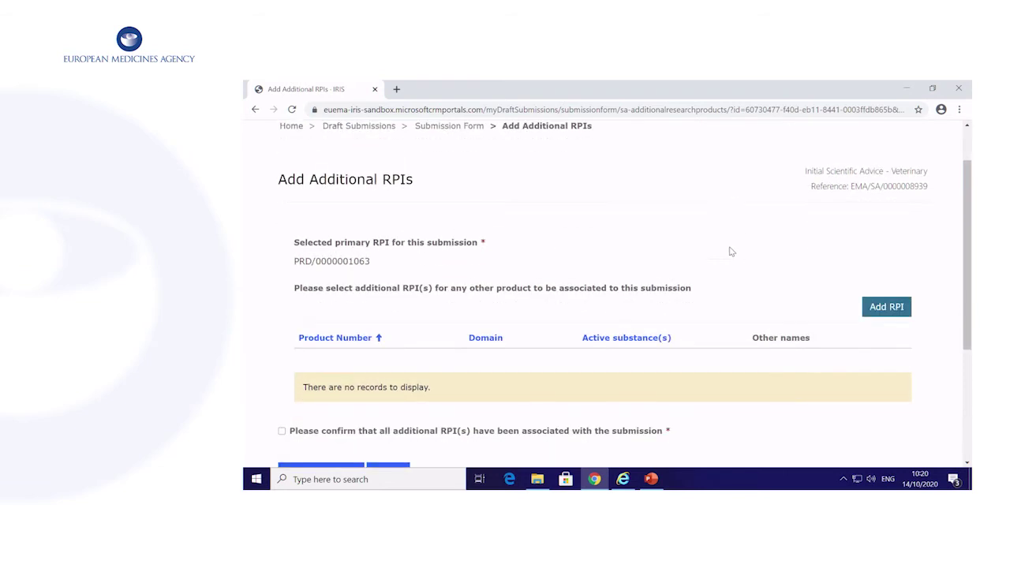
pyautogui.click(886, 308)
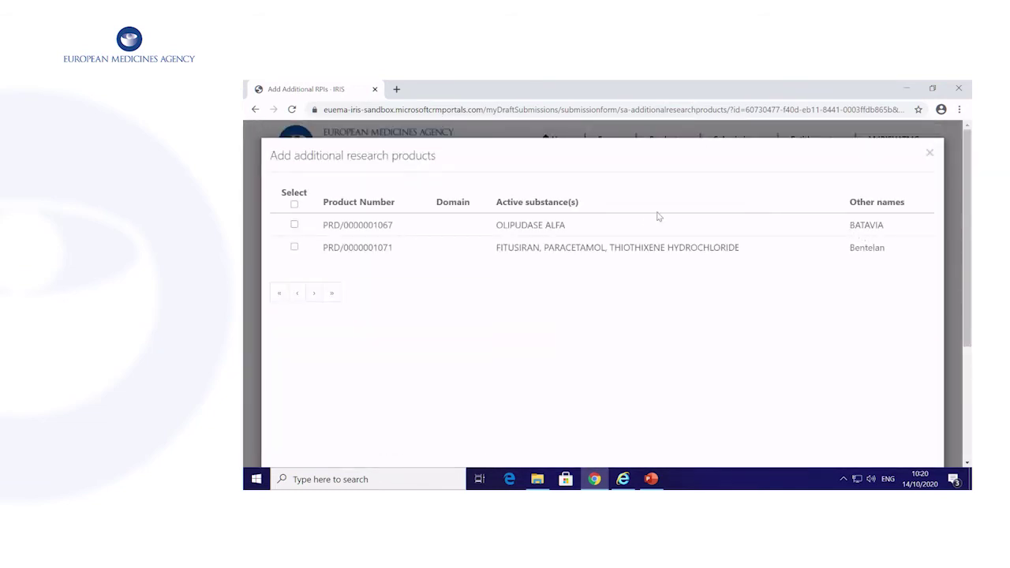
pyautogui.click(294, 226)
pyautogui.scroll(-3, 755, 323)
pyautogui.click(859, 434)
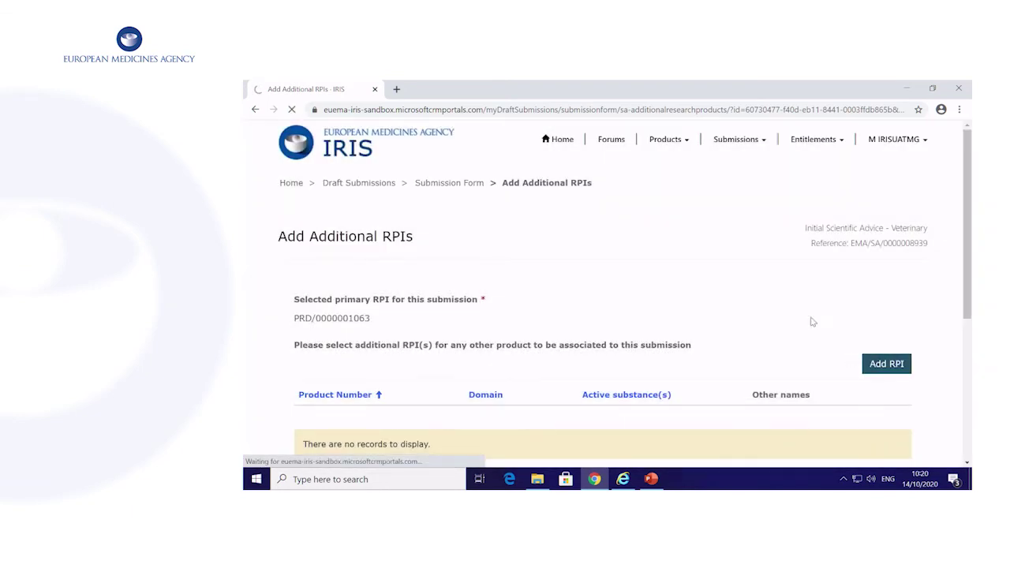
pyautogui.scroll(-3, 709, 321)
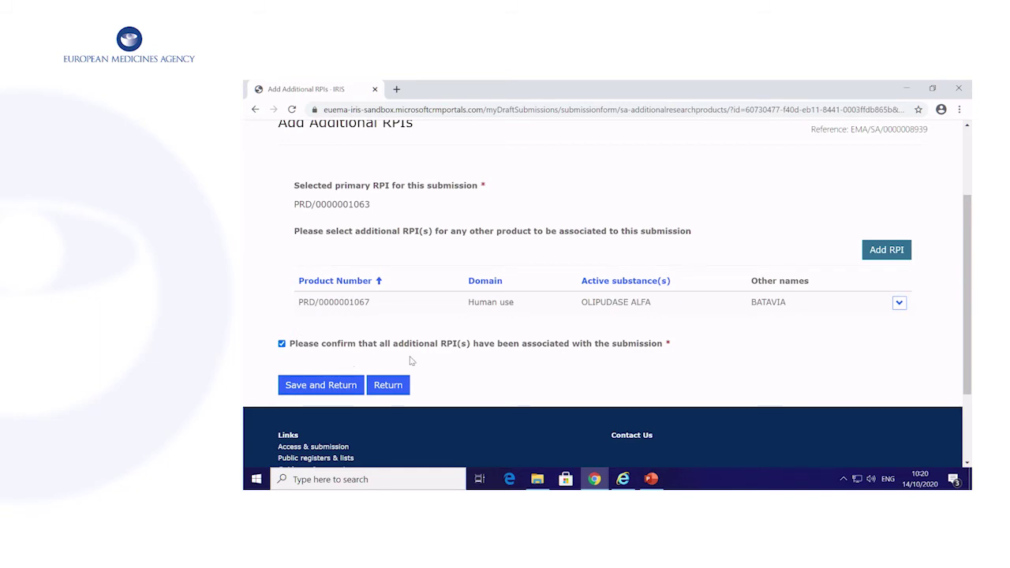
pyautogui.click(321, 386)
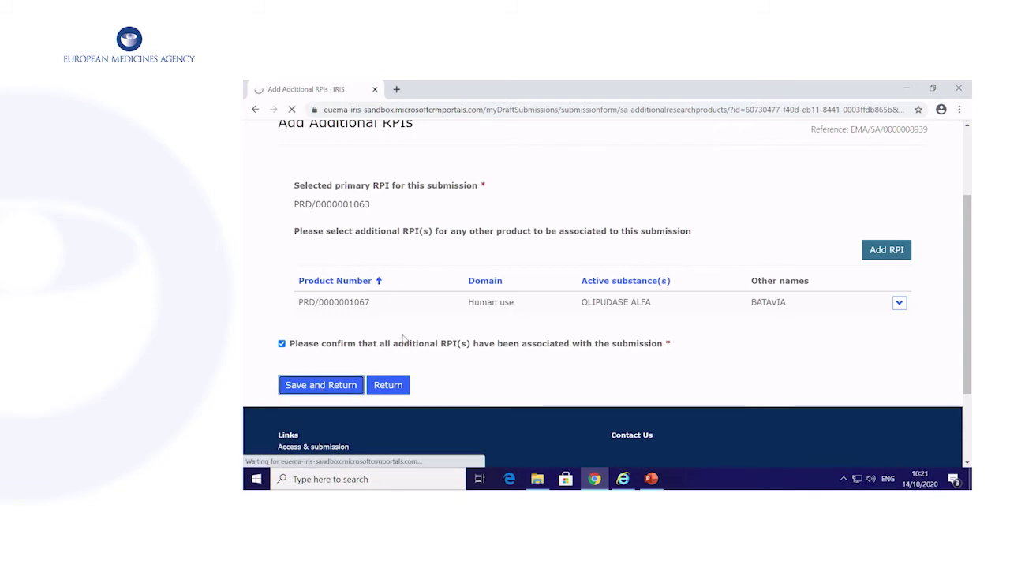
# - In the Procedural Information section, request a preparatory meeting with "week 40" as the preferred week
pyautogui.scroll(-2, 519, 312)
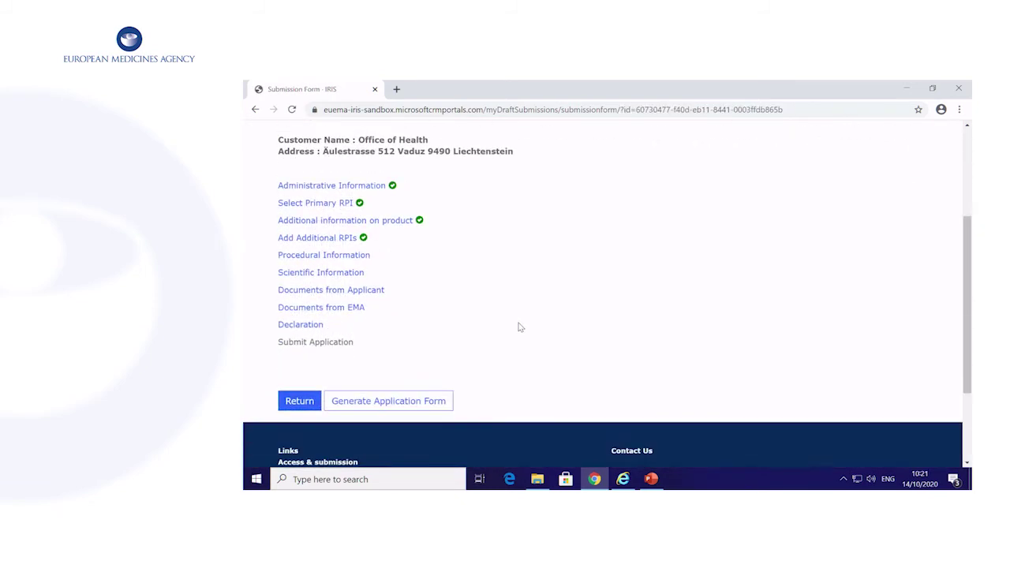
pyautogui.click(330, 257)
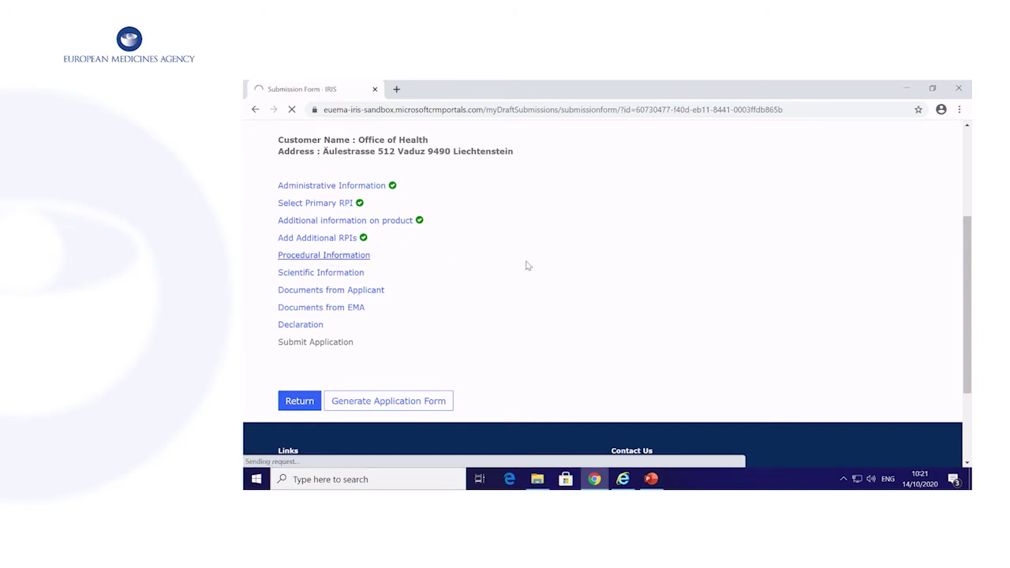
pyautogui.scroll(-1, 585, 267)
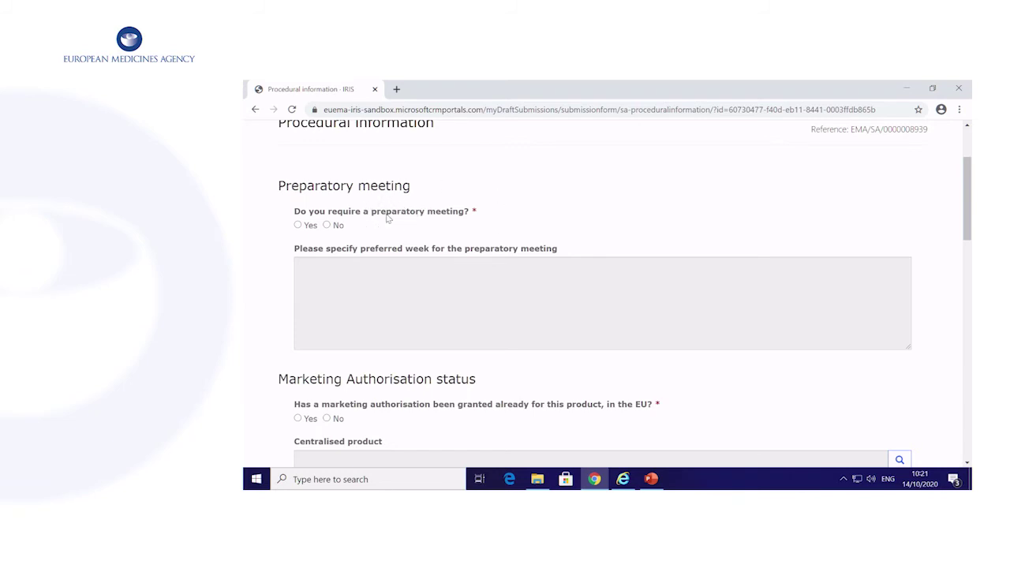
pyautogui.click(297, 225)
pyautogui.click(338, 265)
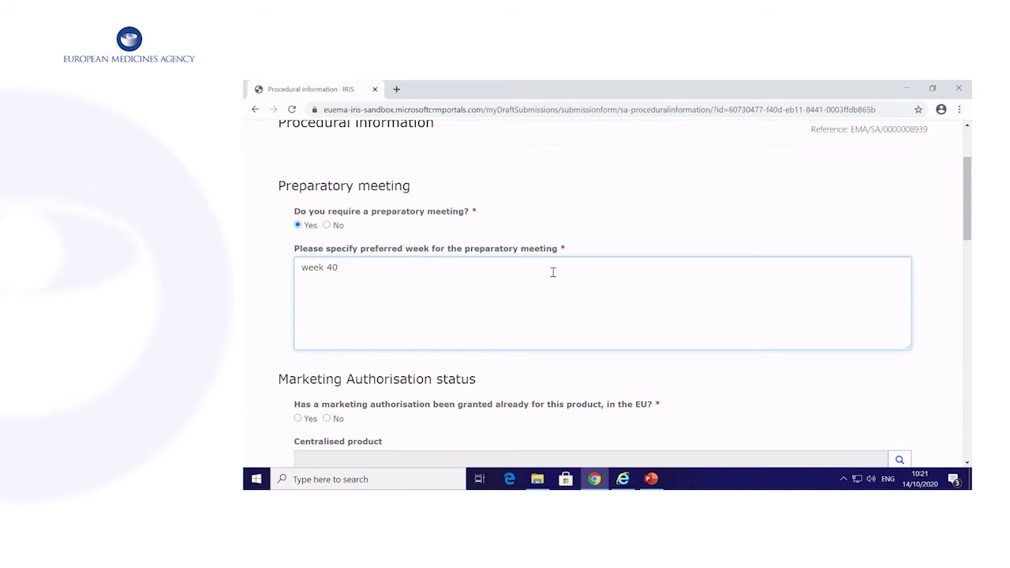
# - State that no marketing authorisation has been granted in the EU and set the application planned date to 30/10/2020
pyautogui.scroll(-3, 552, 272)
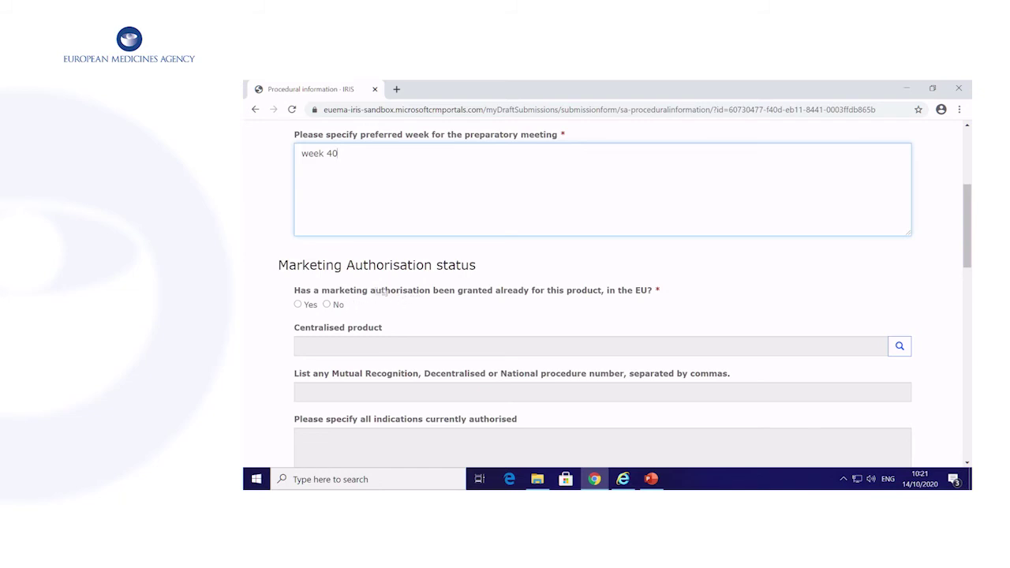
pyautogui.click(326, 305)
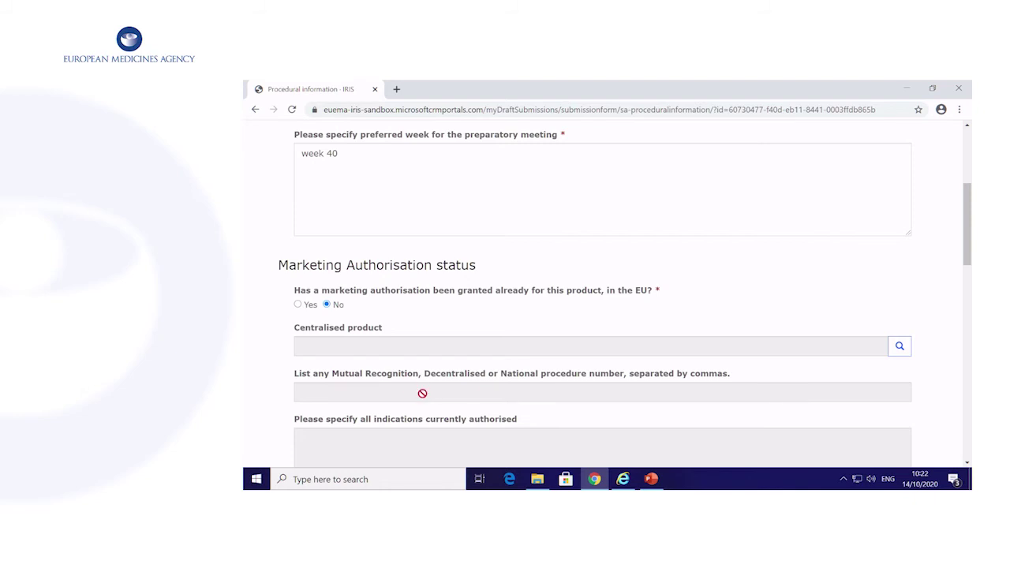
pyautogui.scroll(-2, 421, 391)
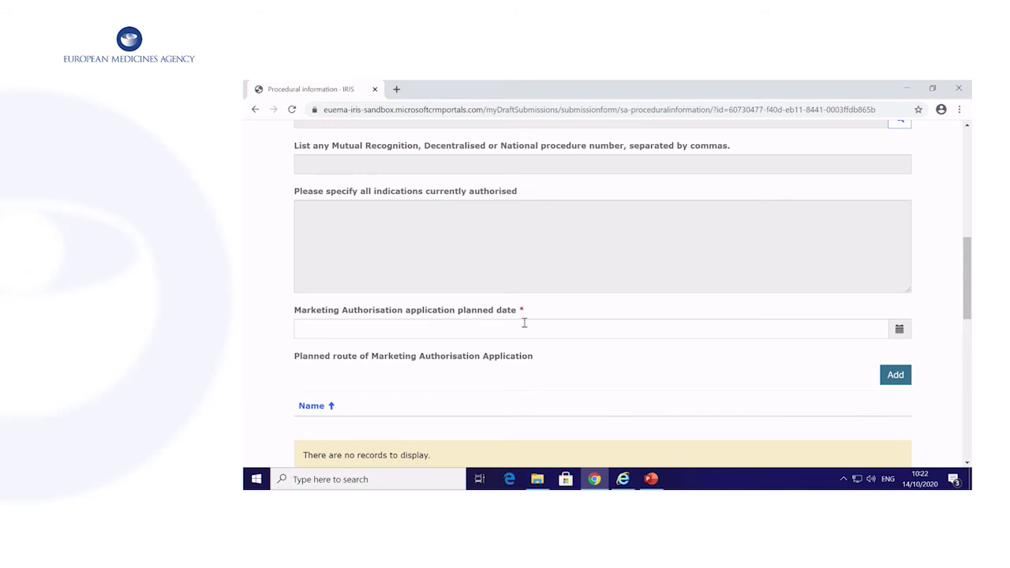
pyautogui.click(900, 330)
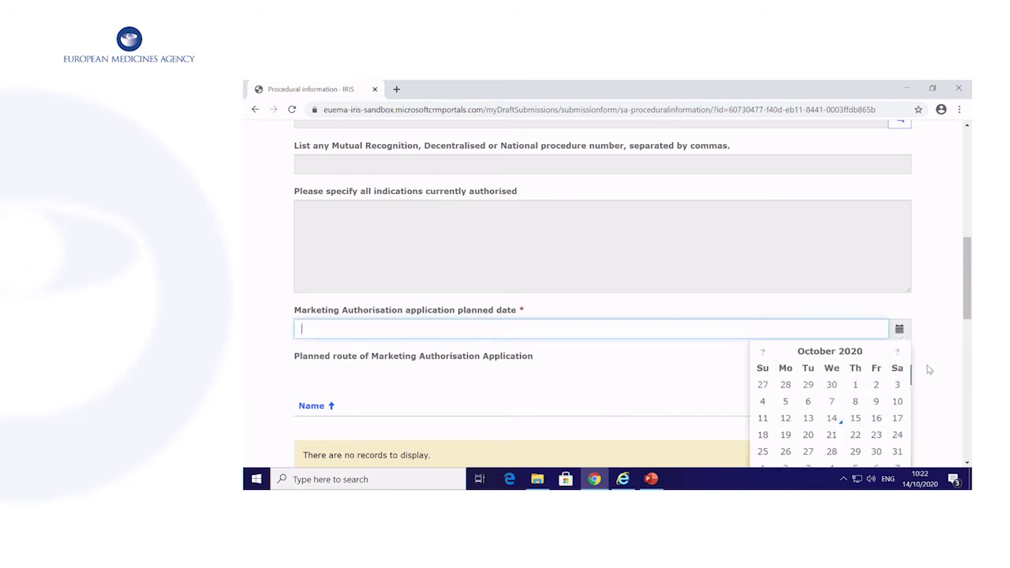
pyautogui.scroll(-1, 941, 379)
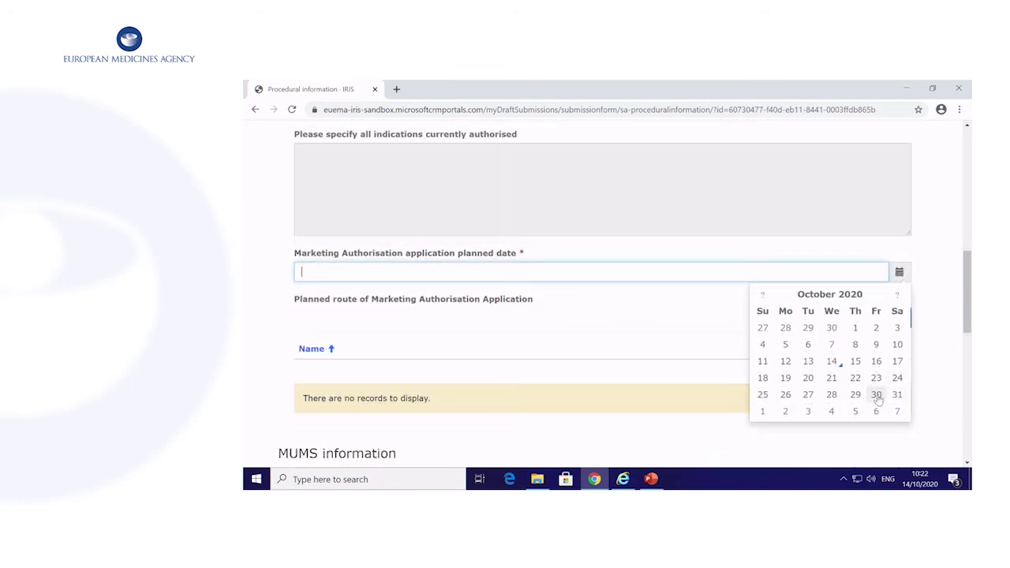
pyautogui.click(876, 394)
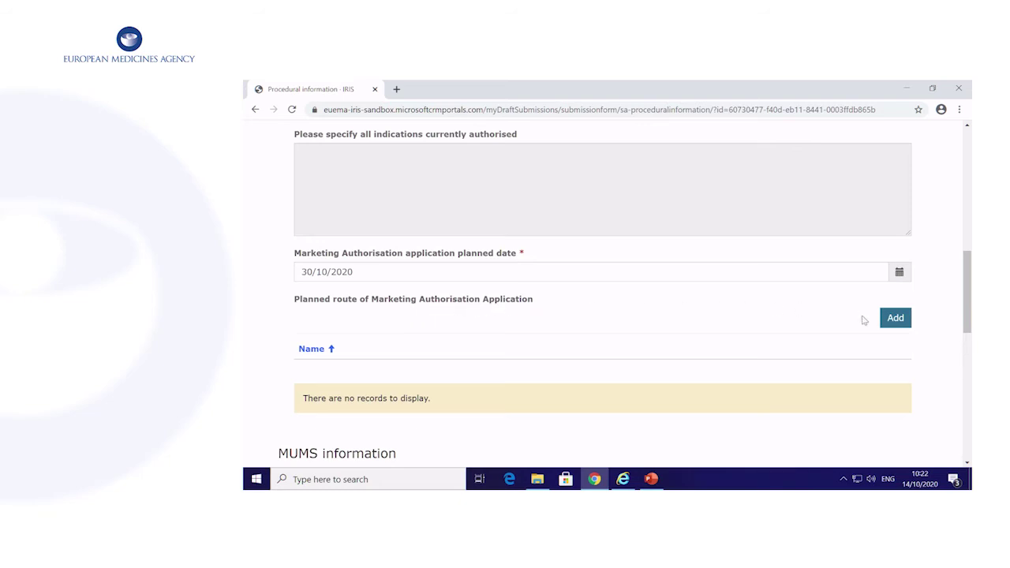
pyautogui.click(892, 319)
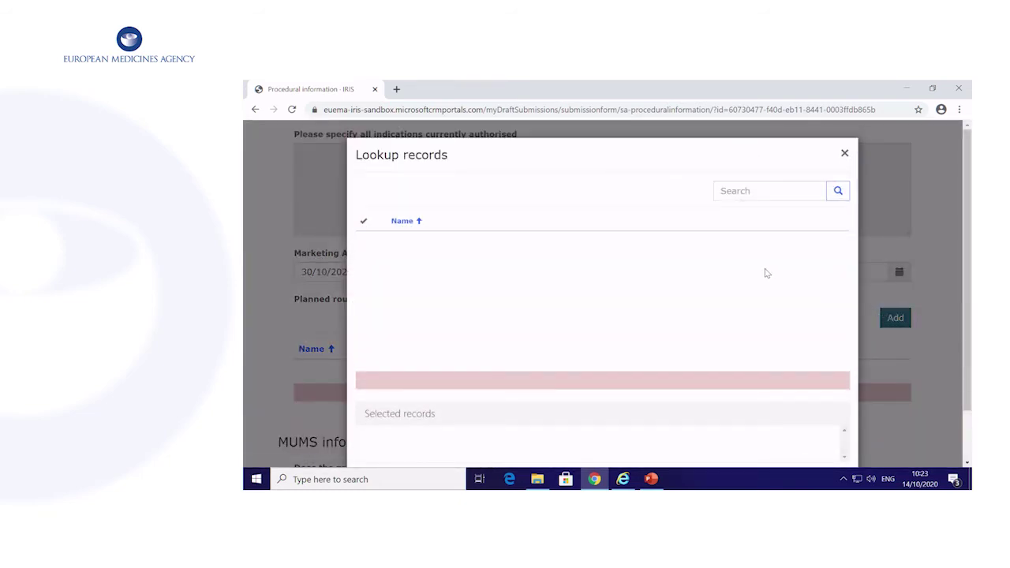
pyautogui.scroll(-1, 761, 286)
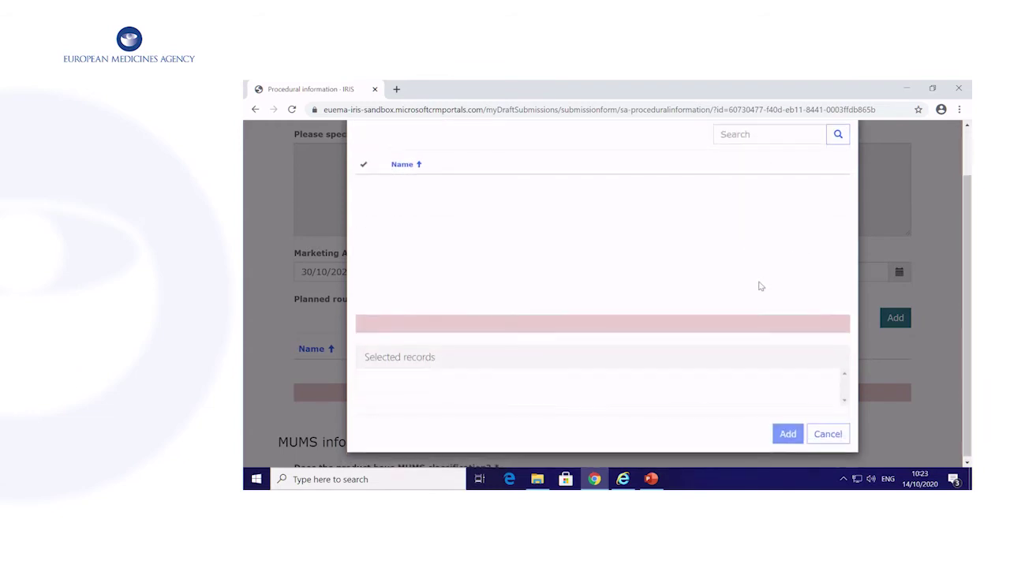
pyautogui.click(825, 434)
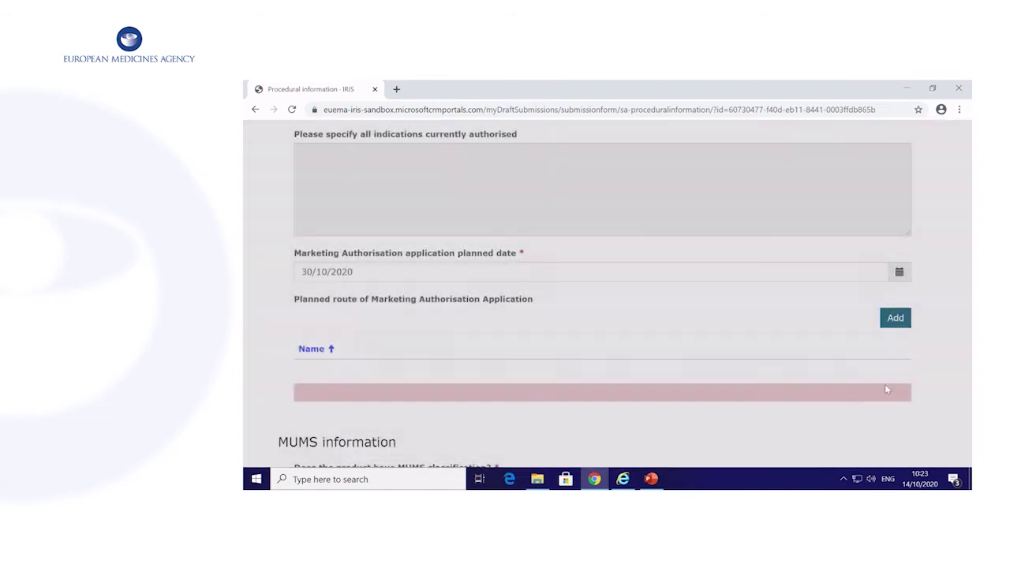
pyautogui.click(894, 318)
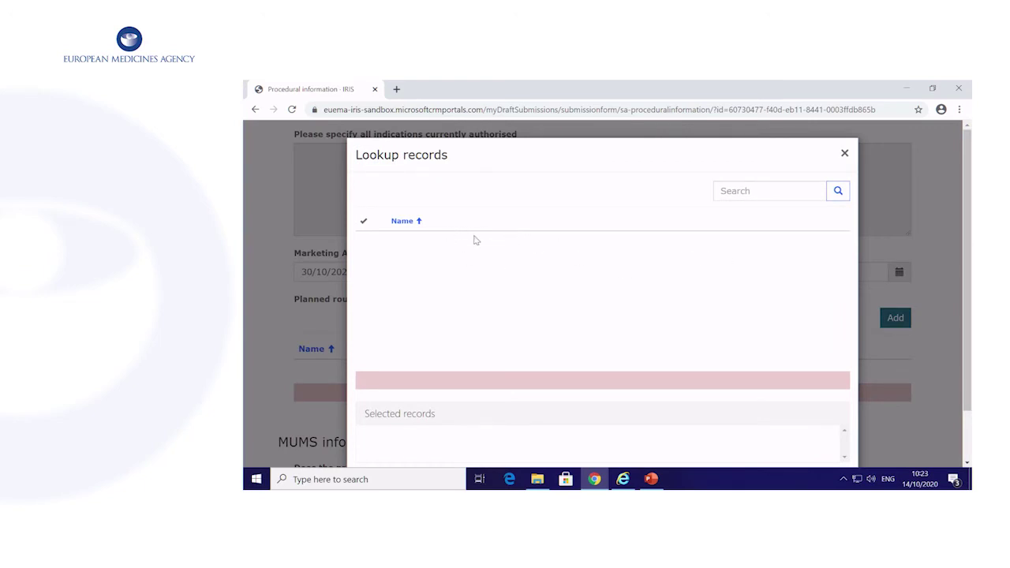
pyautogui.scroll(-1, 890, 314)
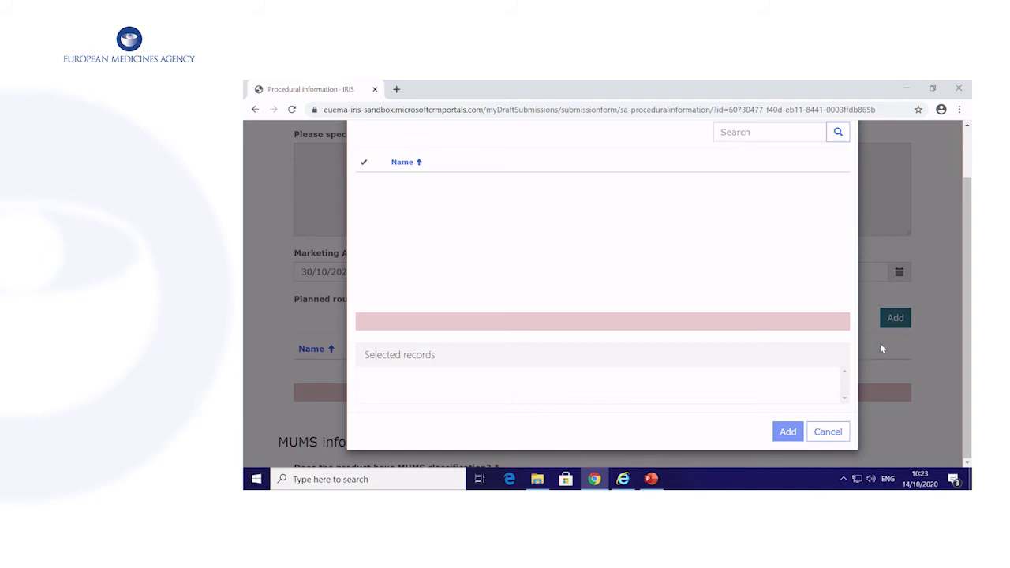
pyautogui.click(827, 432)
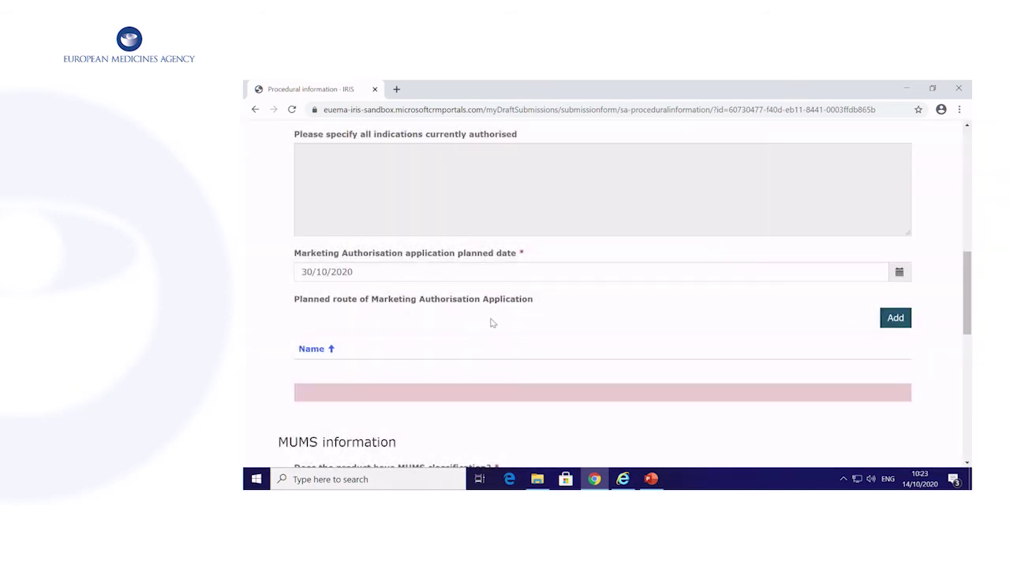
# - Declare that the product has MUMS classification and select MUMS-004 as the MUMS/limited market number
pyautogui.scroll(-4, 496, 312)
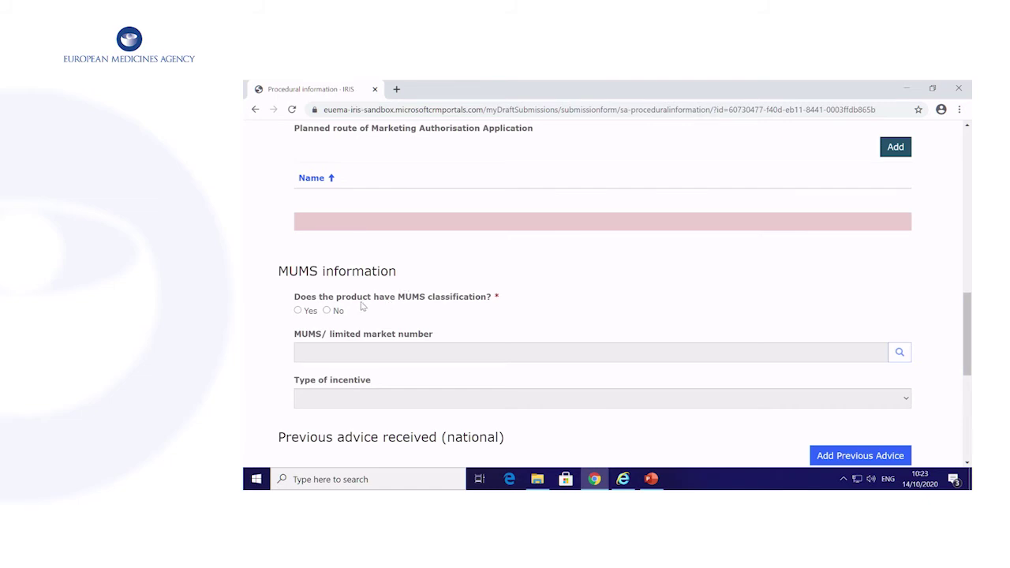
pyautogui.click(297, 311)
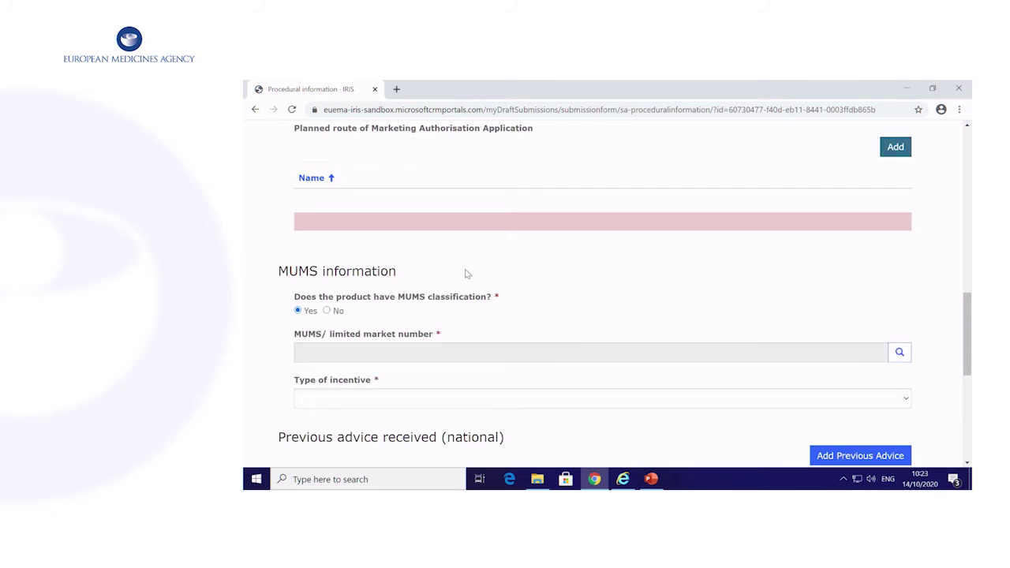
pyautogui.click(899, 354)
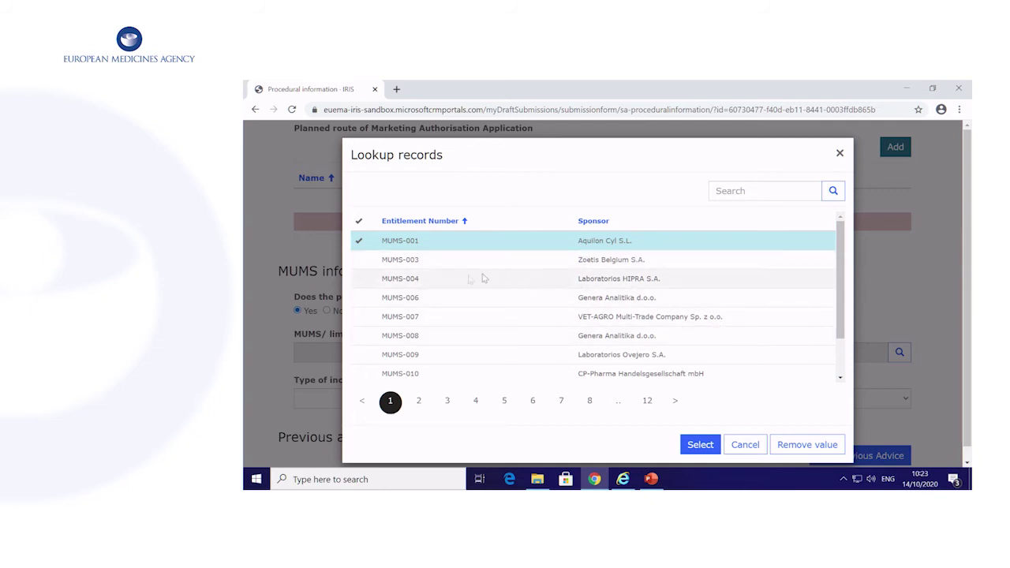
pyautogui.click(401, 279)
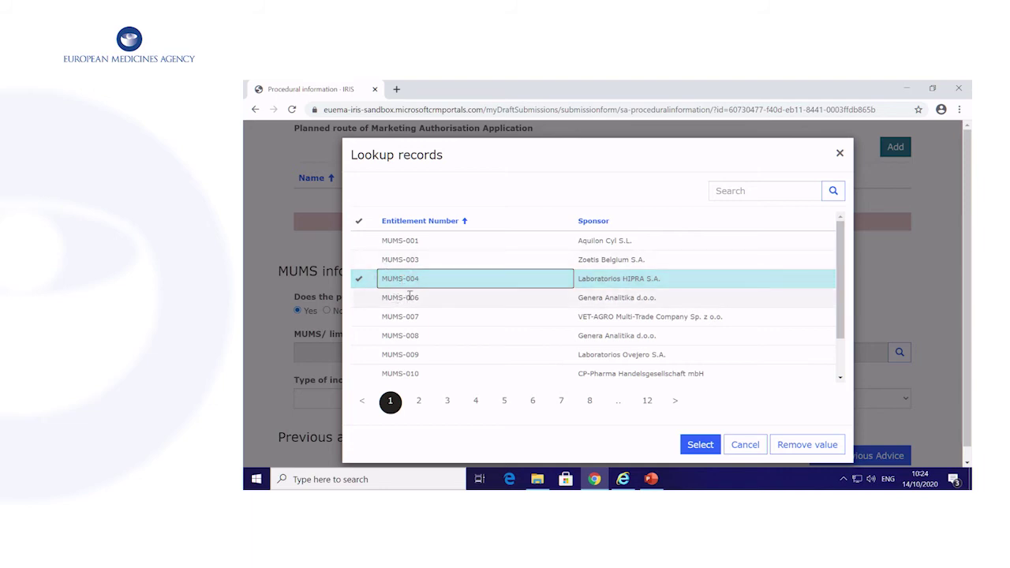
pyautogui.click(700, 445)
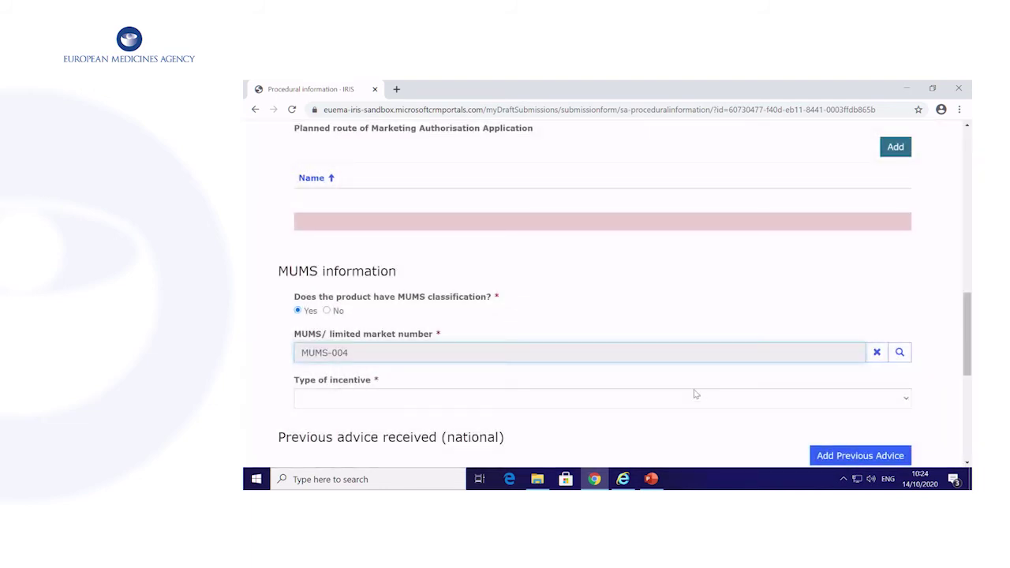
# - Set the type of incentive in the MUMS information to "Data reduction + financial incentive"
pyautogui.click(908, 401)
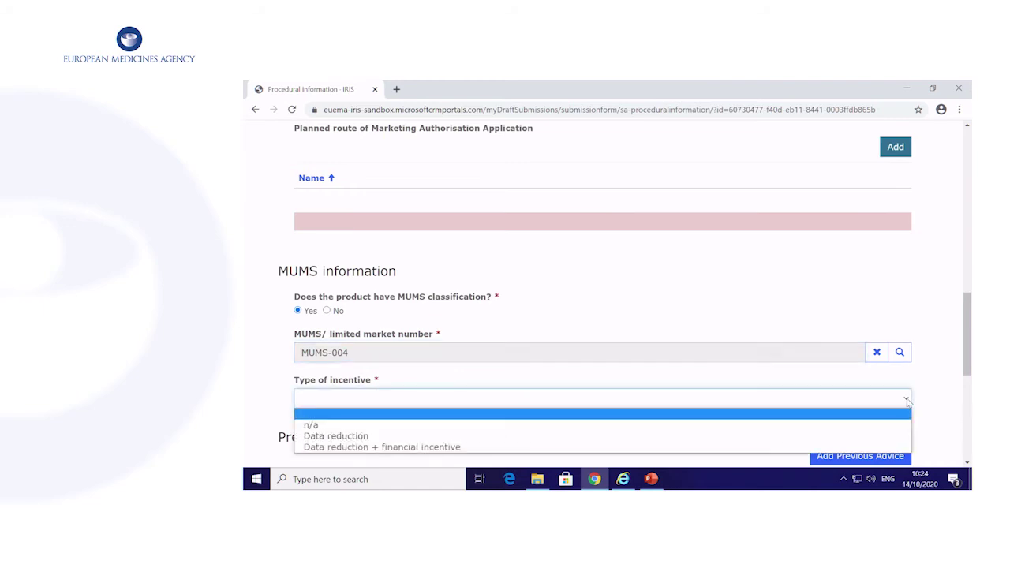
pyautogui.scroll(-3, 726, 321)
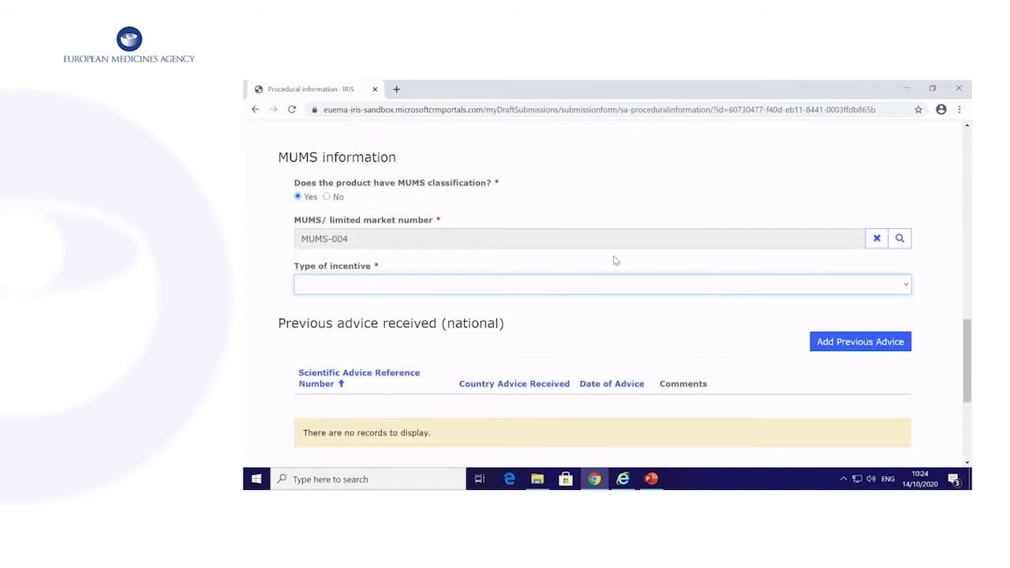
pyautogui.click(909, 290)
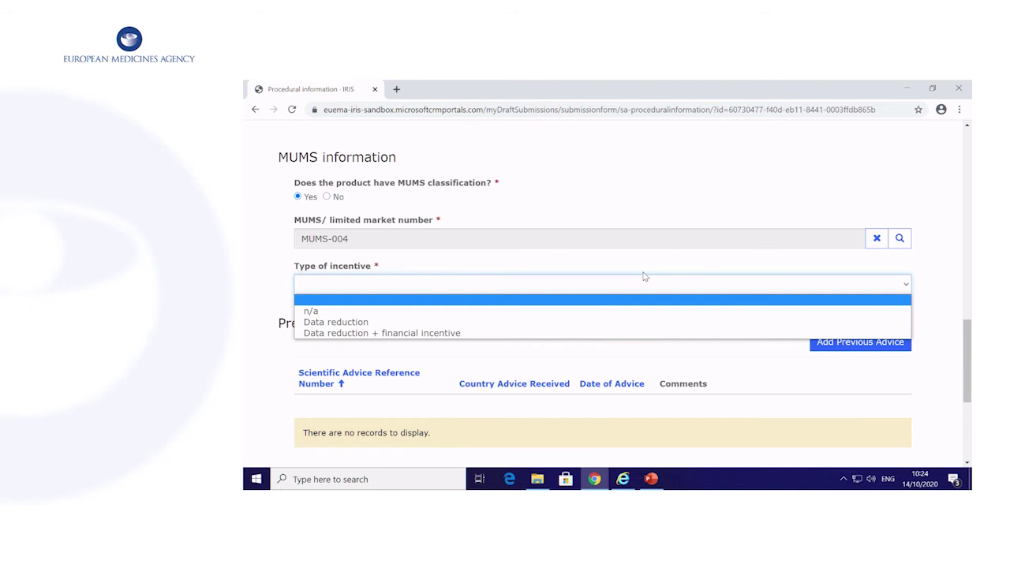
pyautogui.click(397, 334)
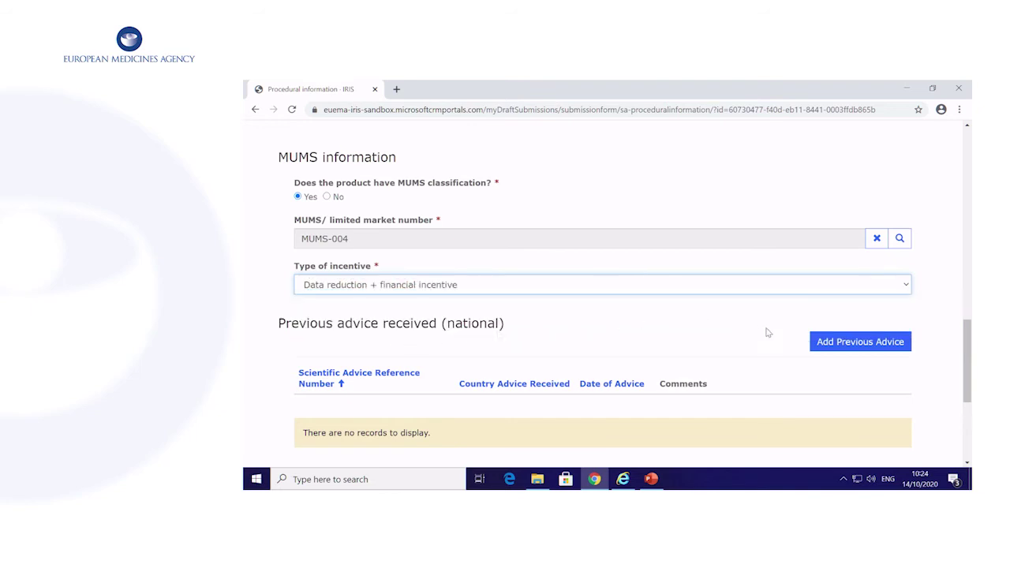
# - Start a previous national advice entry with scientific advice reference number 345 and Aruba as the country where advice was received
pyautogui.scroll(-1, 712, 322)
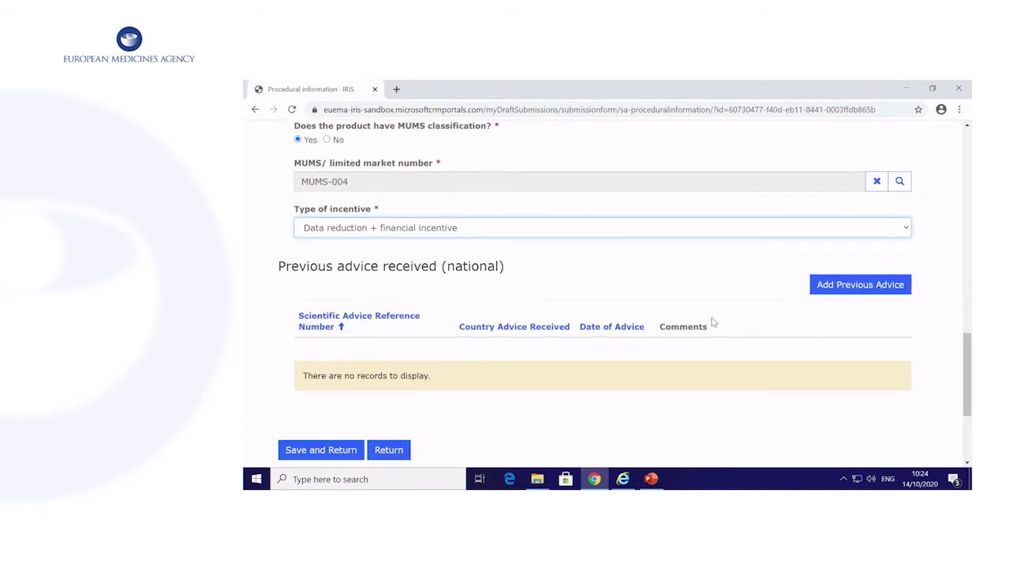
pyautogui.click(858, 289)
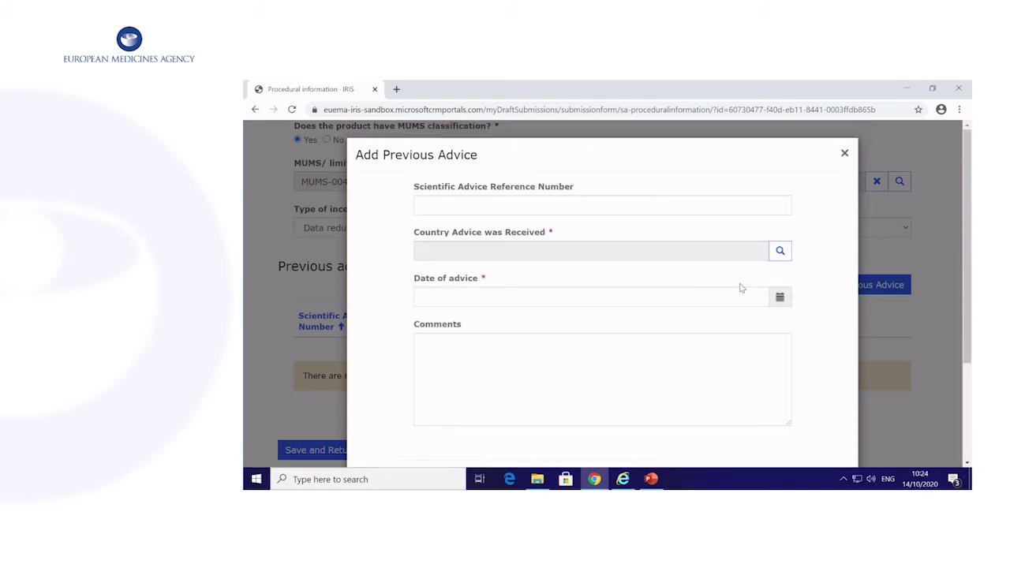
pyautogui.click(647, 206)
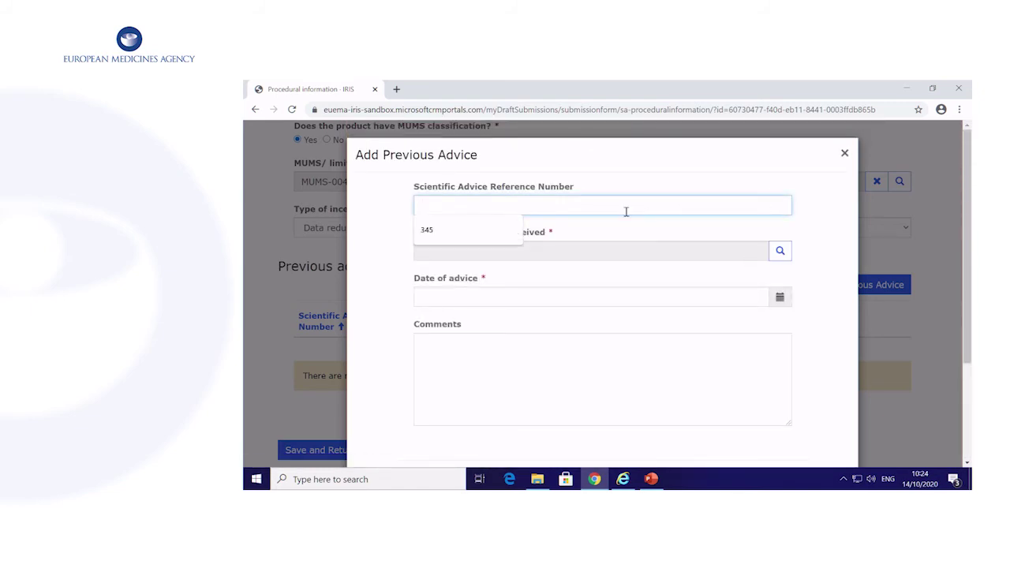
pyautogui.click(431, 234)
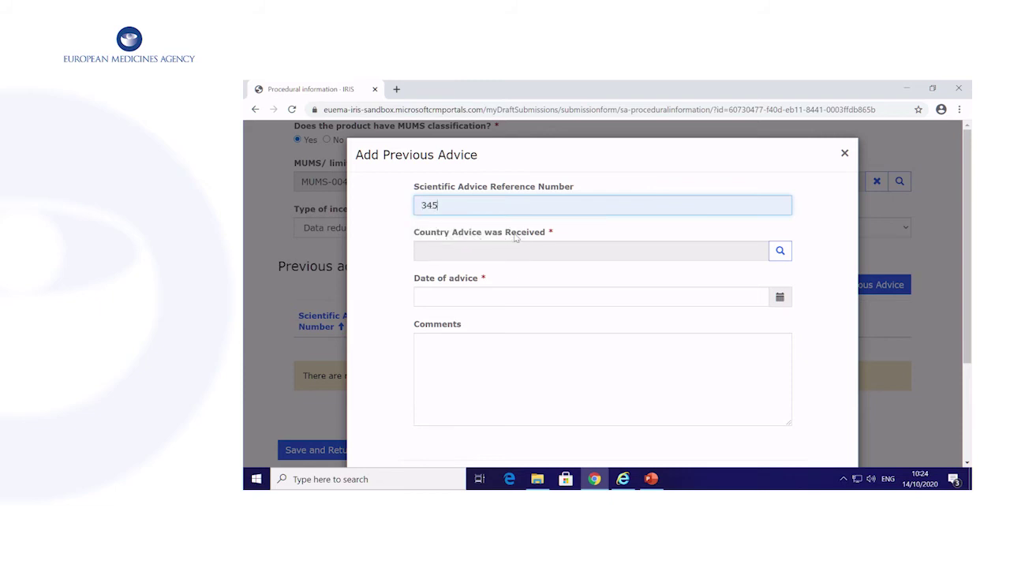
pyautogui.click(779, 251)
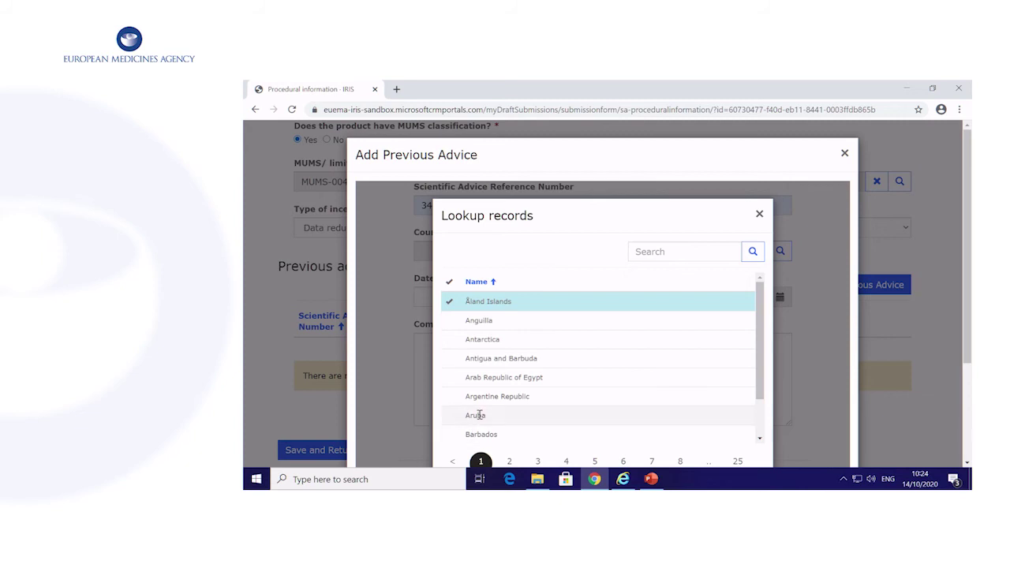
pyautogui.click(478, 415)
pyautogui.scroll(-2, 812, 324)
pyautogui.click(620, 416)
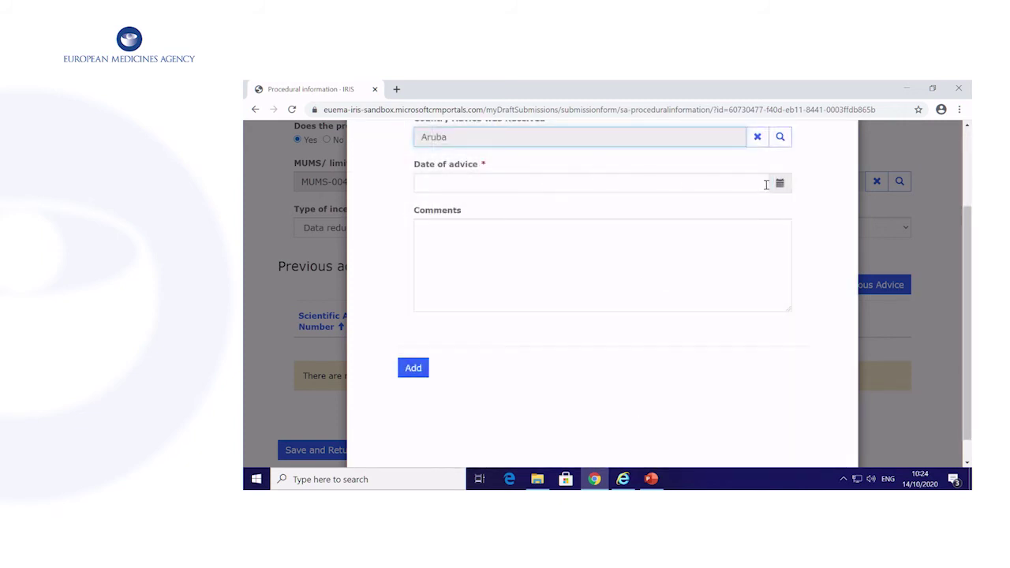
# - Set the date of advice to 31/10/2020 with the comment "aqws", and try to add the previous advice
pyautogui.click(779, 183)
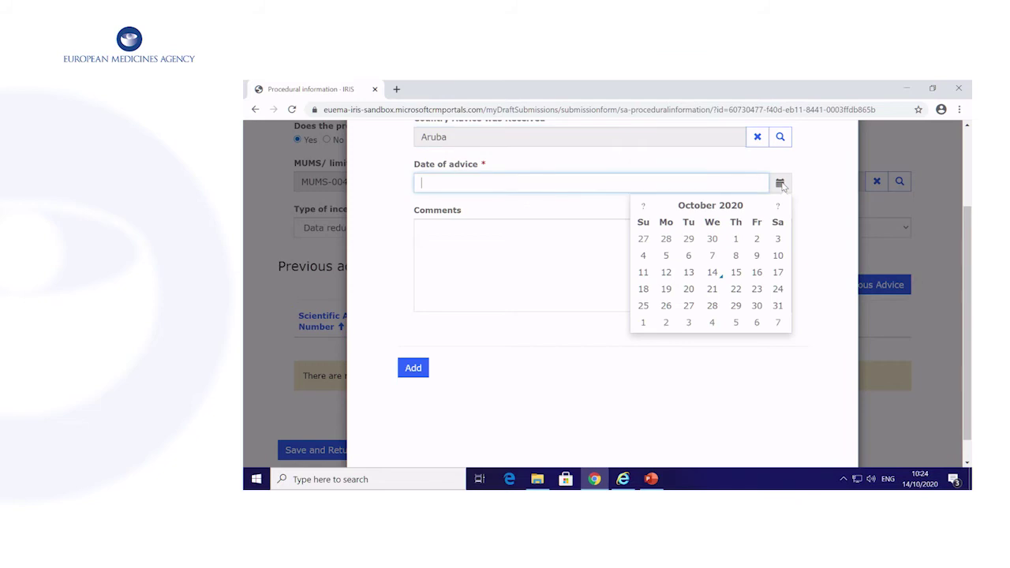
pyautogui.click(778, 306)
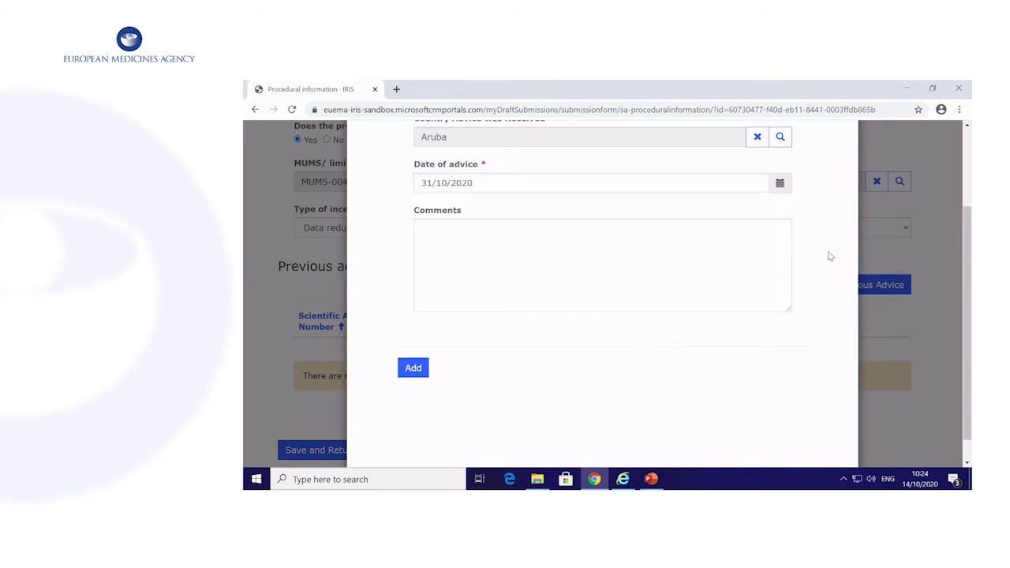
pyautogui.scroll(-1, 826, 258)
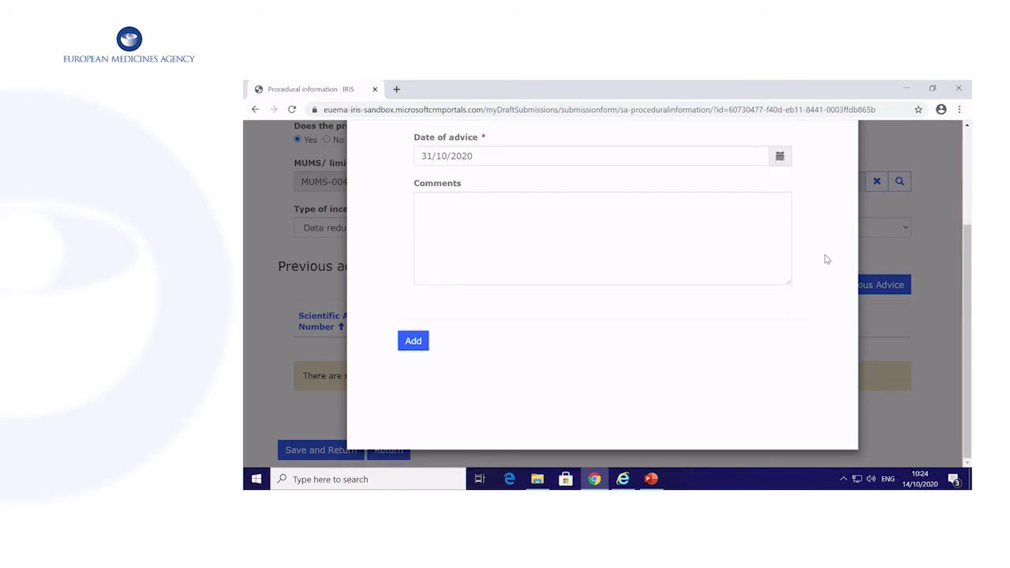
pyautogui.click(566, 210)
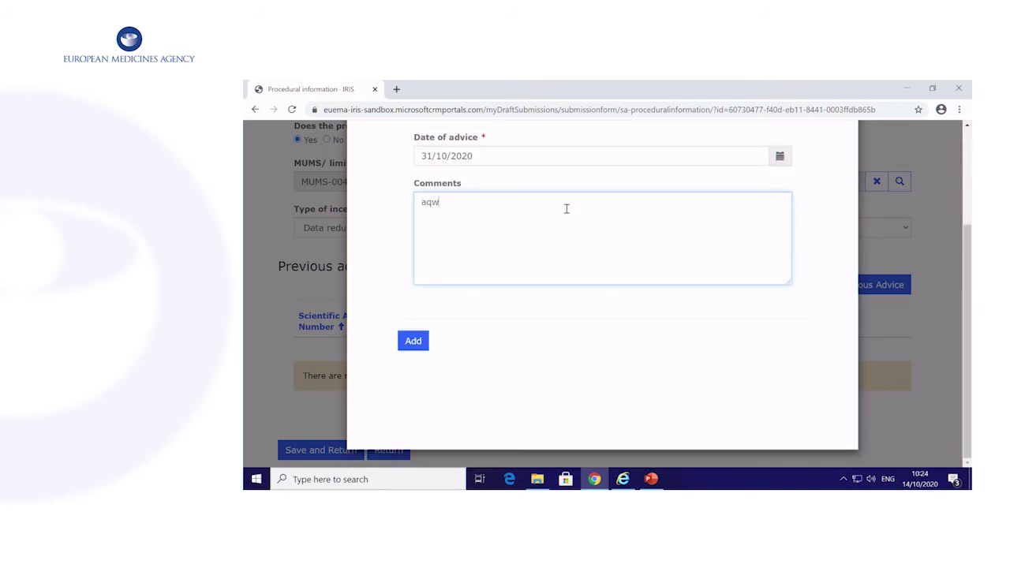
pyautogui.click(413, 341)
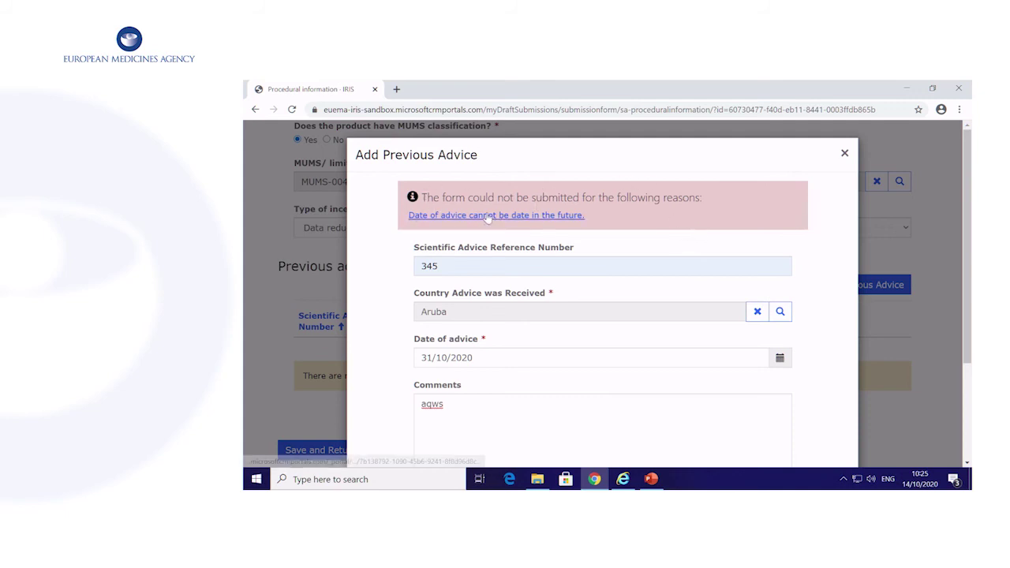
# - Change the date of advice to 27/09/2020 to add the previous advice, and save the procedural information
pyautogui.click(780, 364)
pyautogui.click(643, 414)
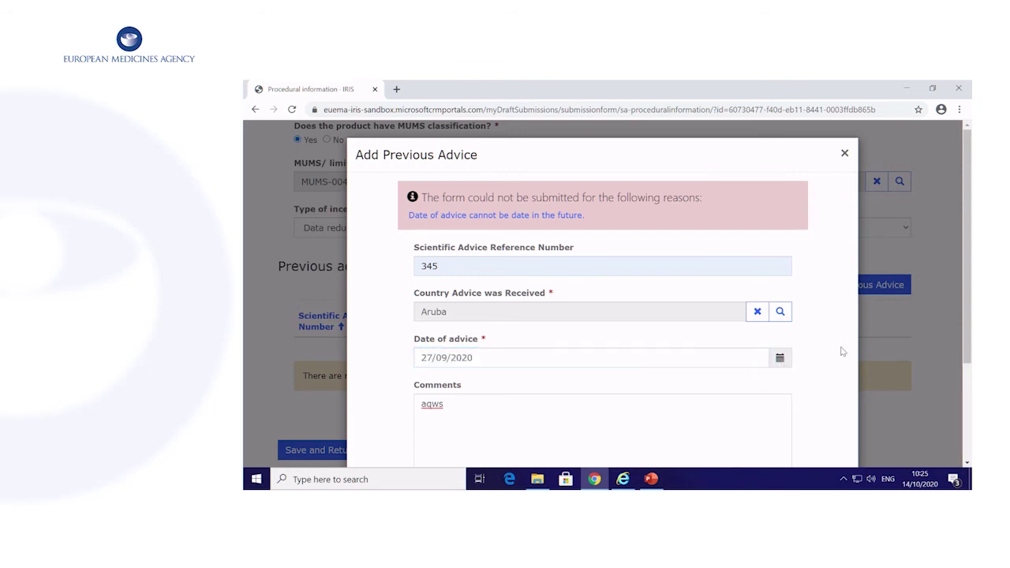
pyautogui.scroll(-2, 647, 359)
pyautogui.click(404, 406)
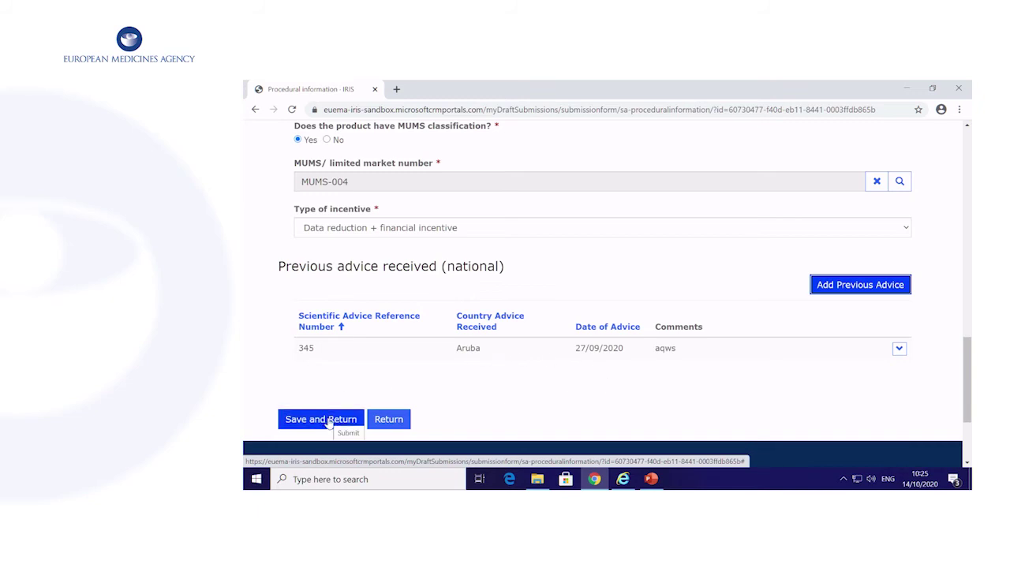
pyautogui.click(335, 418)
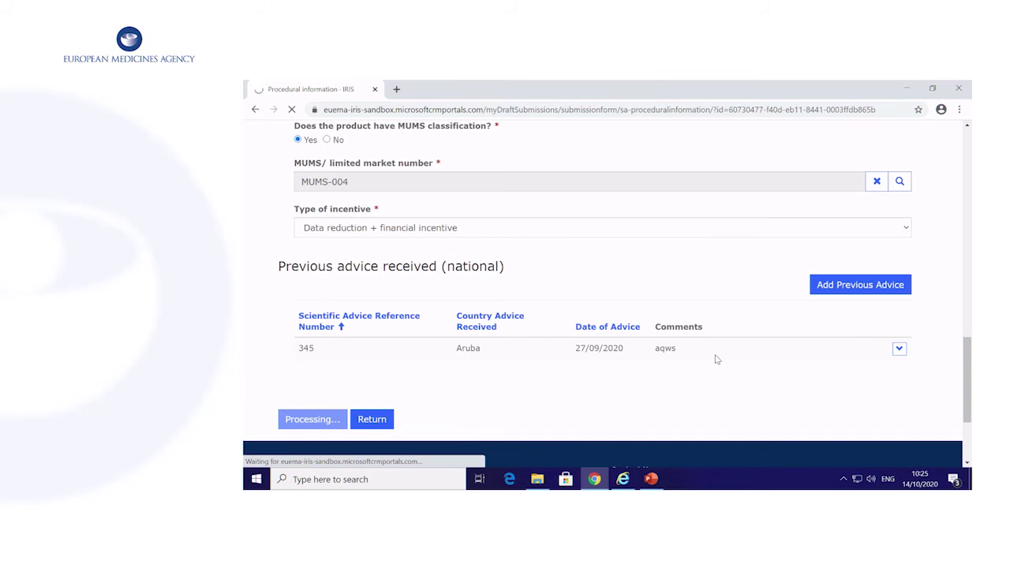
# - Open the scientific information section and set the primary proposed scope to "Prevention of" and the medical condition/indication to "a disease"
pyautogui.scroll(-3, 659, 362)
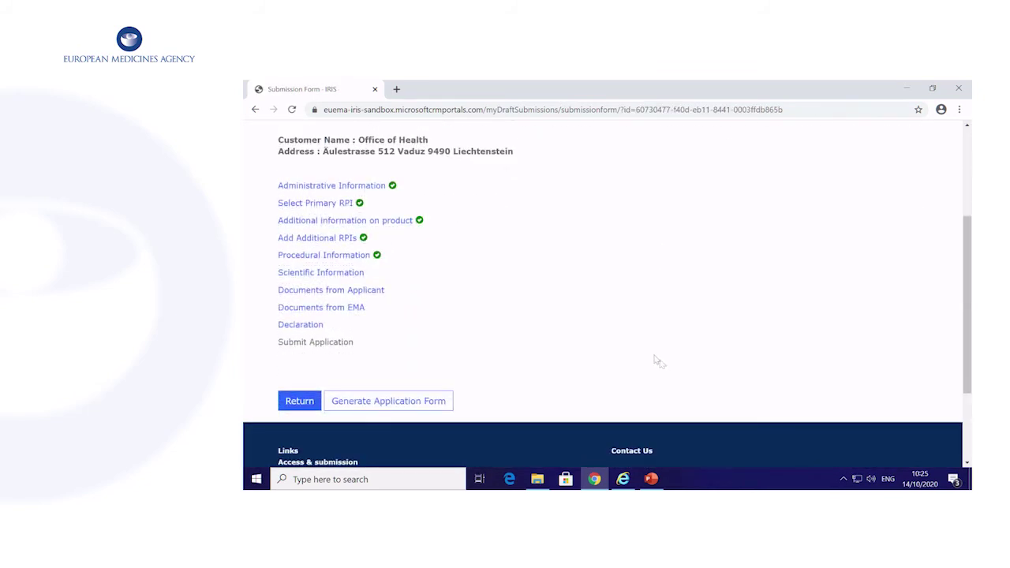
pyautogui.click(334, 274)
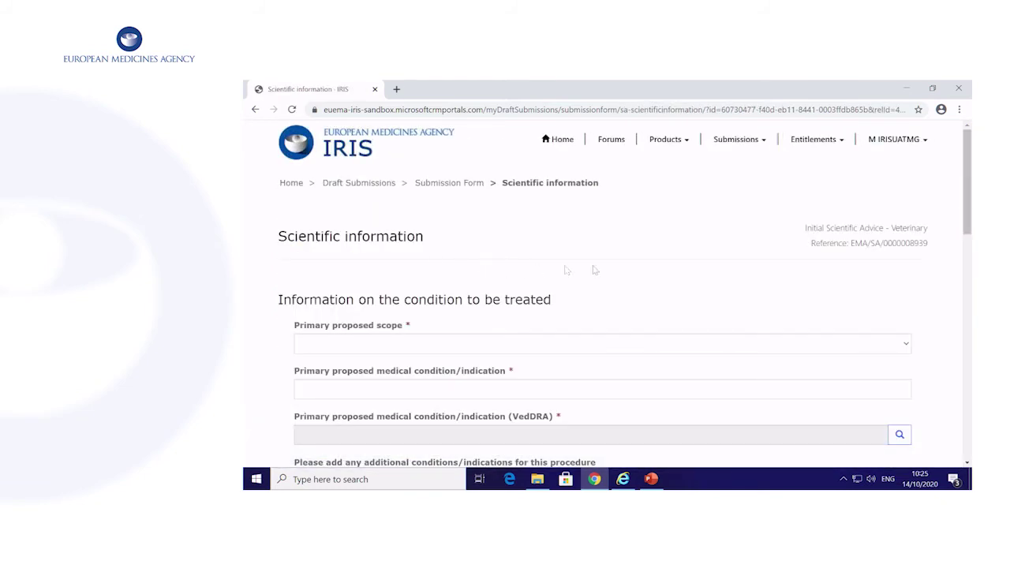
pyautogui.scroll(-1, 636, 266)
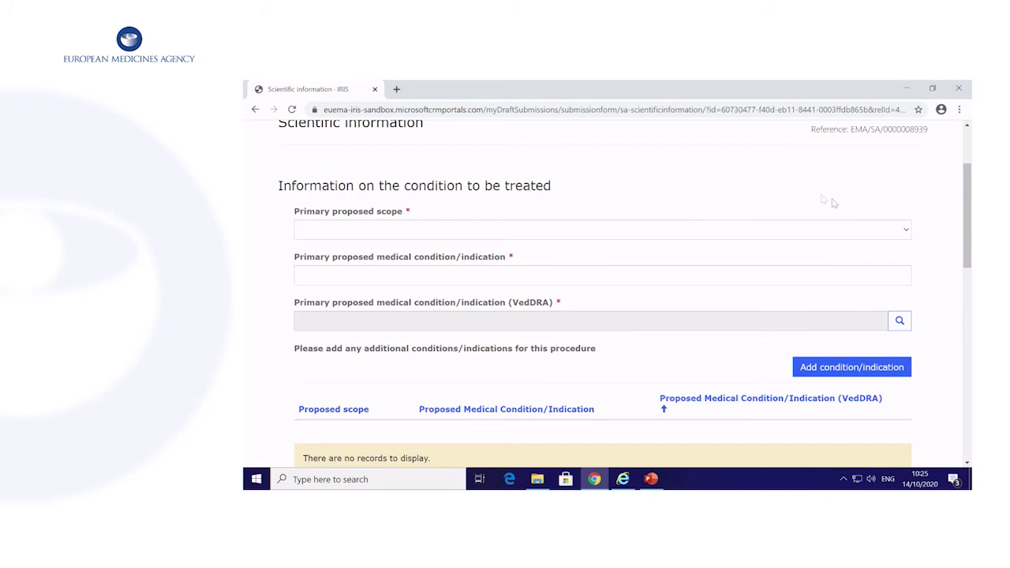
pyautogui.click(908, 231)
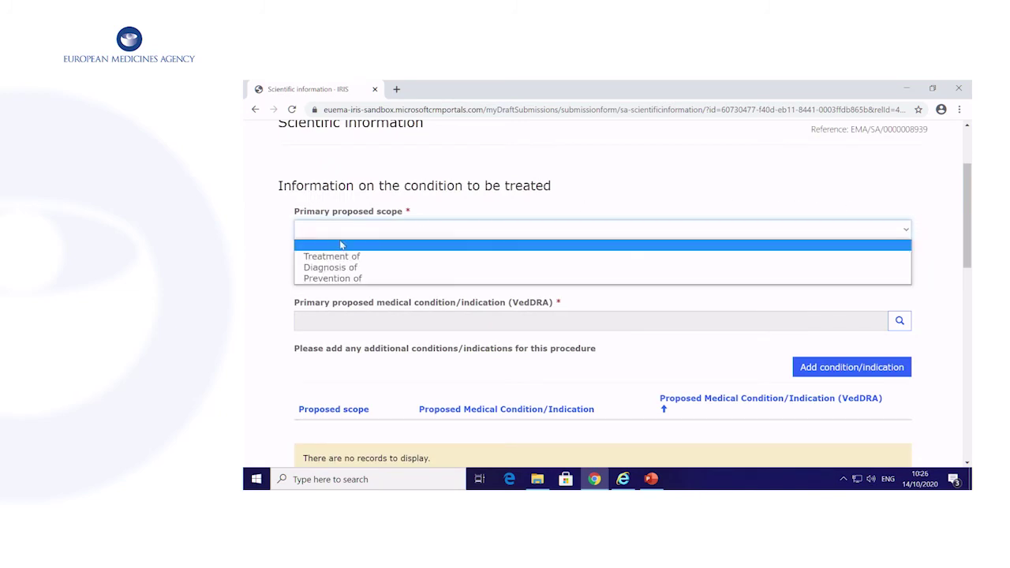
pyautogui.click(354, 282)
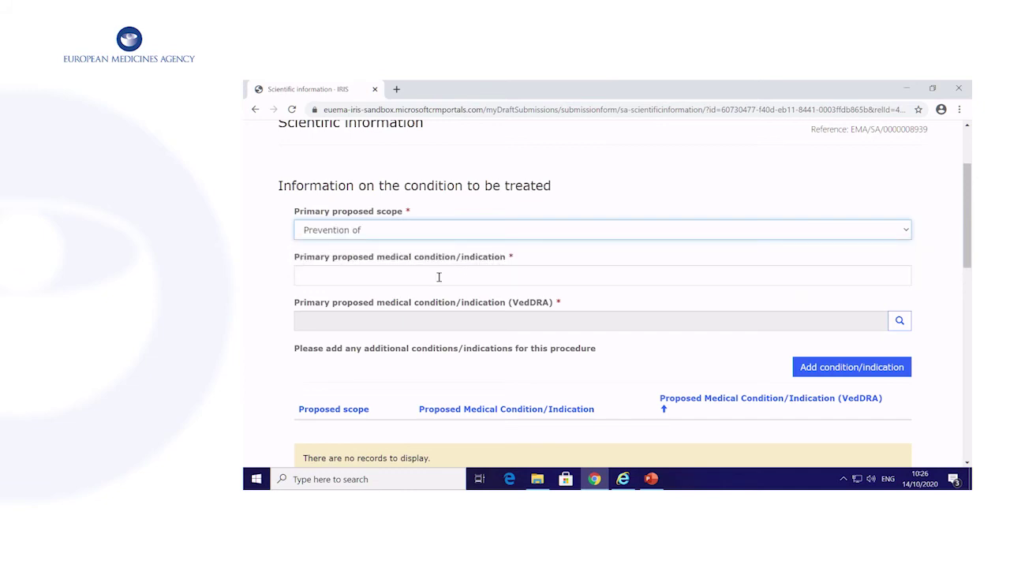
pyautogui.click(433, 277)
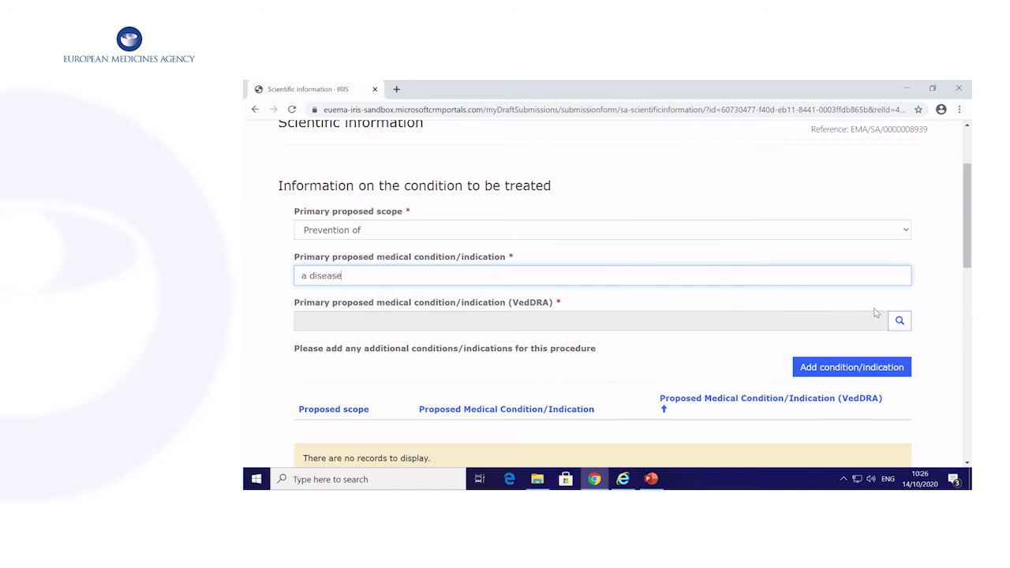
# - Look up VedDRA terms matching "*infect*" and choose Pyoderma, with parent term Bacterial skin infection, as the primary proposed condition/indication
pyautogui.click(900, 322)
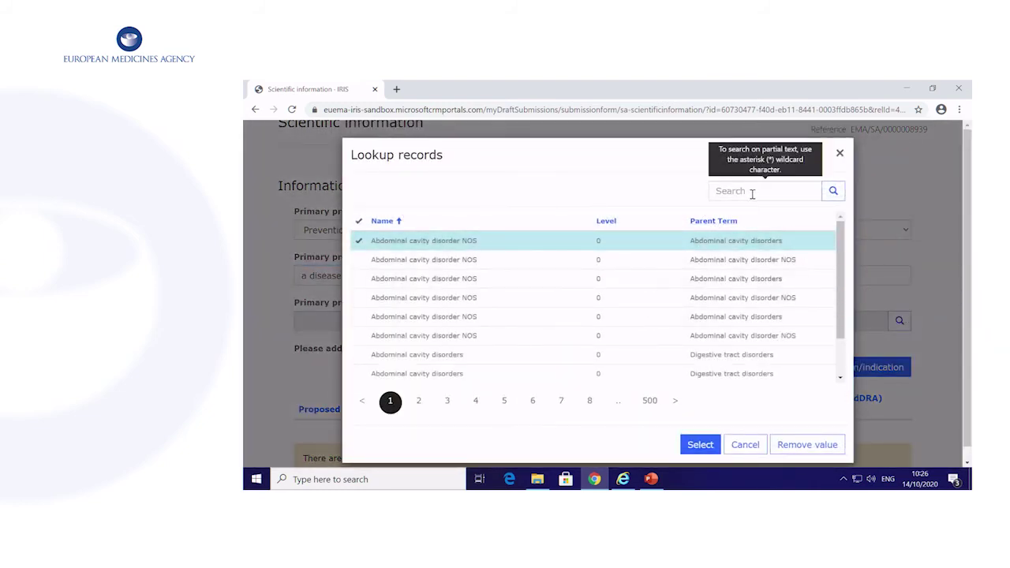
pyautogui.click(731, 191)
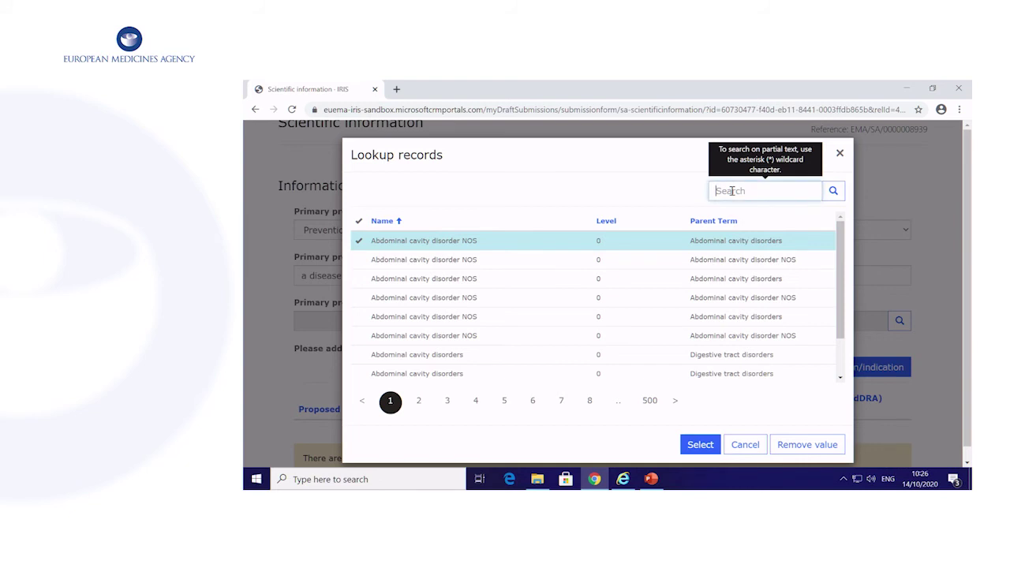
pyautogui.write('*')
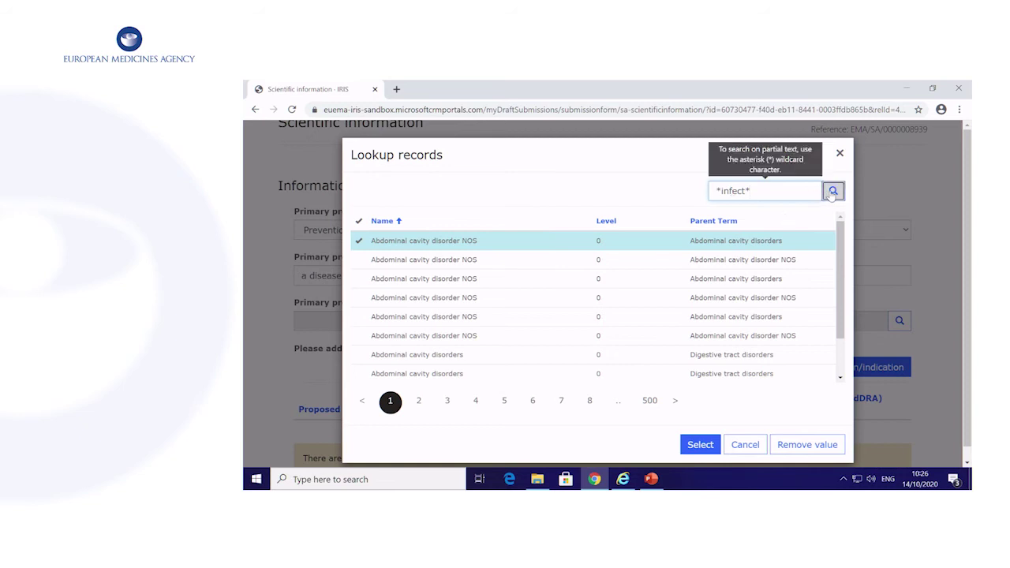
pyautogui.click(831, 192)
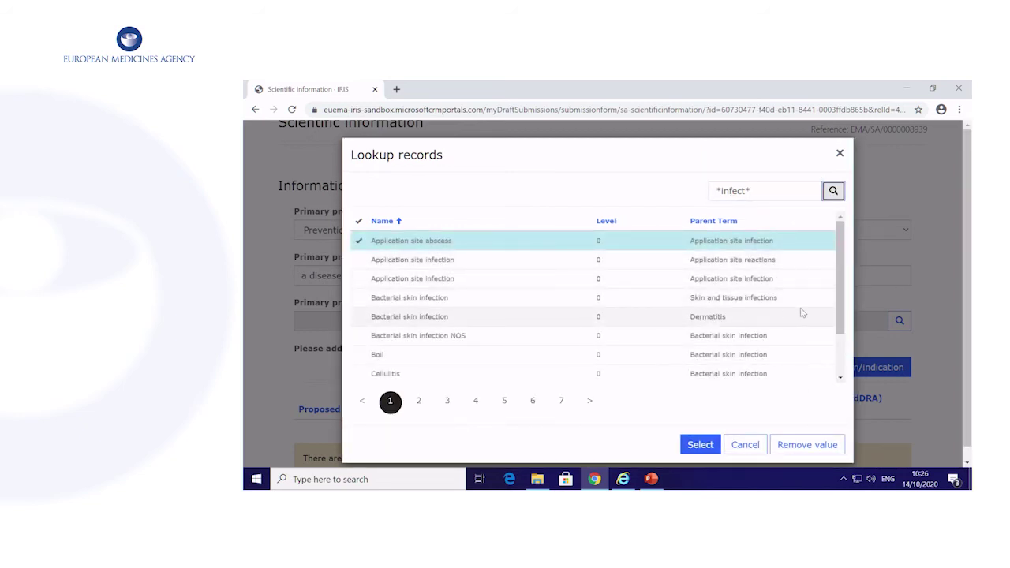
pyautogui.scroll(-2, 631, 363)
pyautogui.click(505, 400)
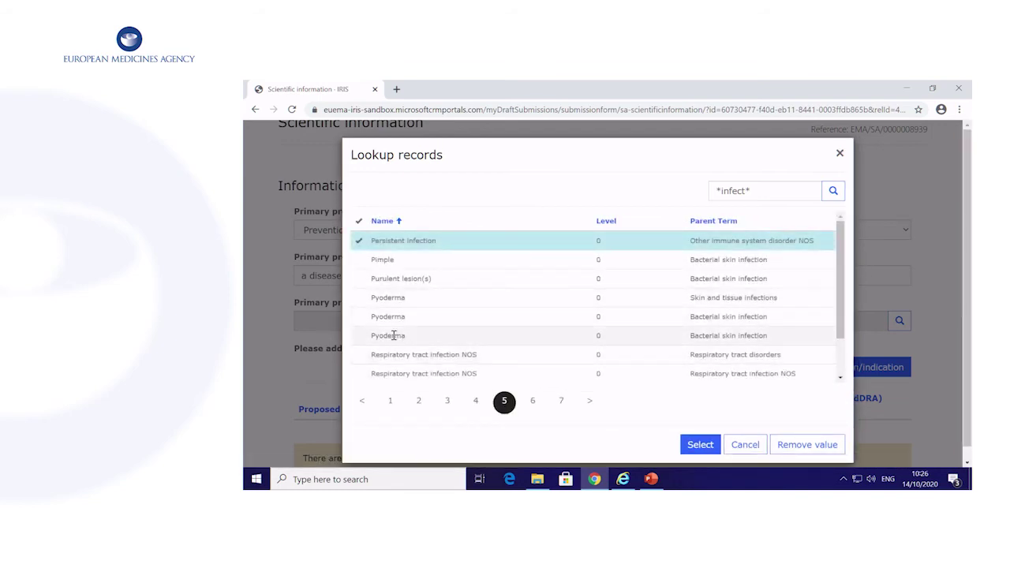
pyautogui.click(396, 336)
pyautogui.click(689, 441)
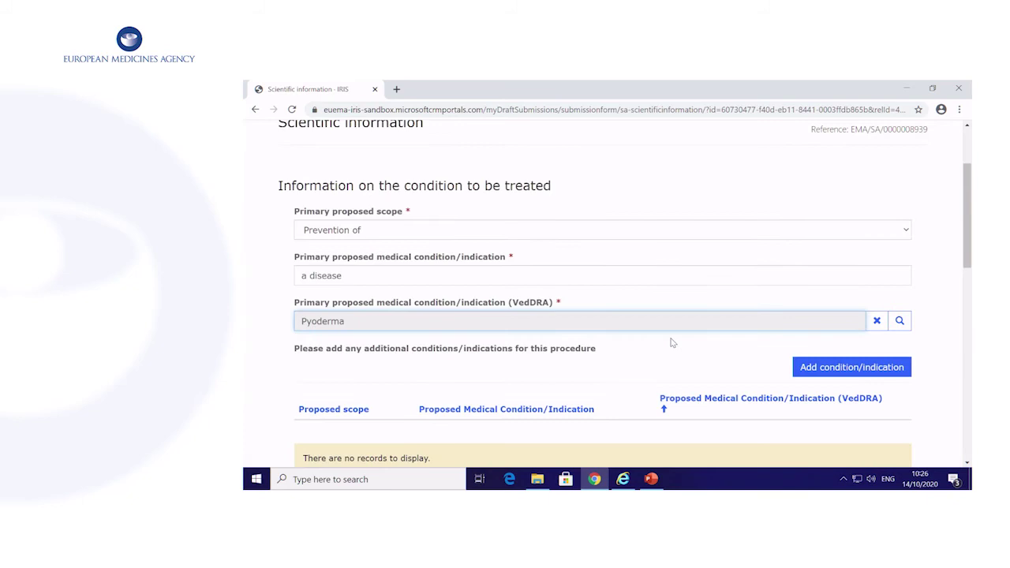
# - Start an additional condition/indication with the proposed scope "Treatment of" and the medical condition "another disease"
pyautogui.scroll(-1, 619, 339)
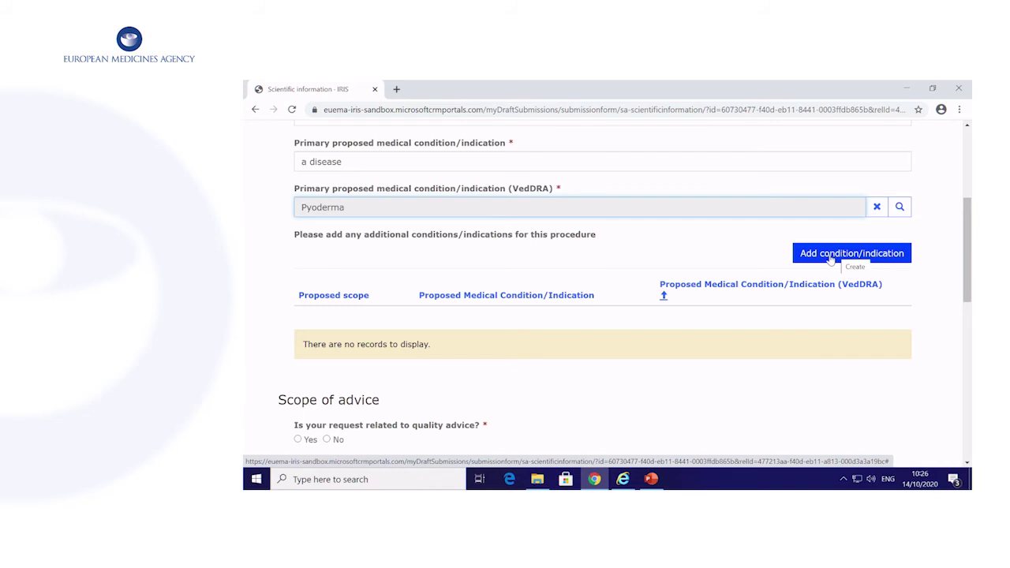
pyautogui.click(831, 256)
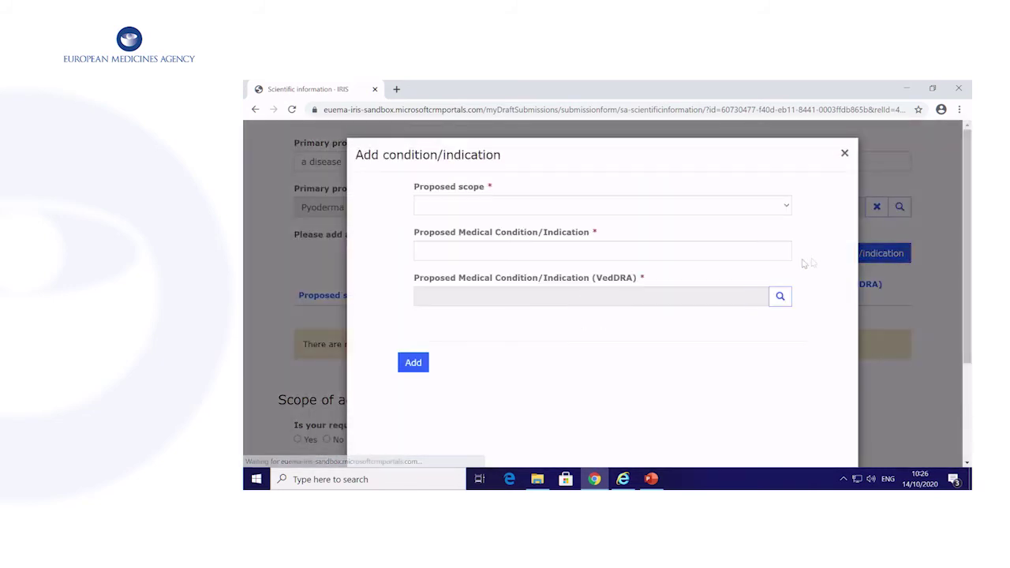
pyautogui.click(781, 205)
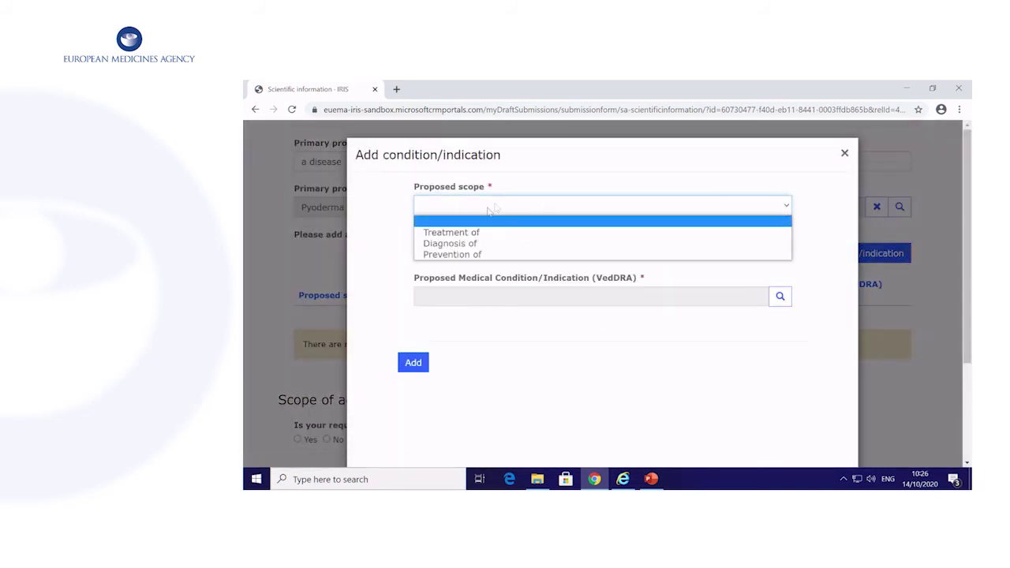
pyautogui.click(456, 232)
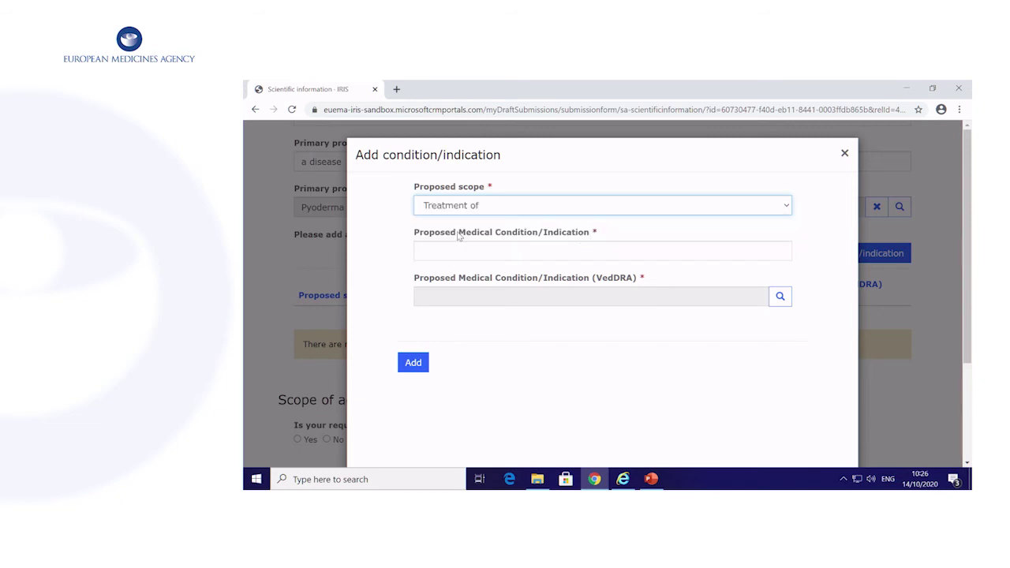
pyautogui.click(649, 250)
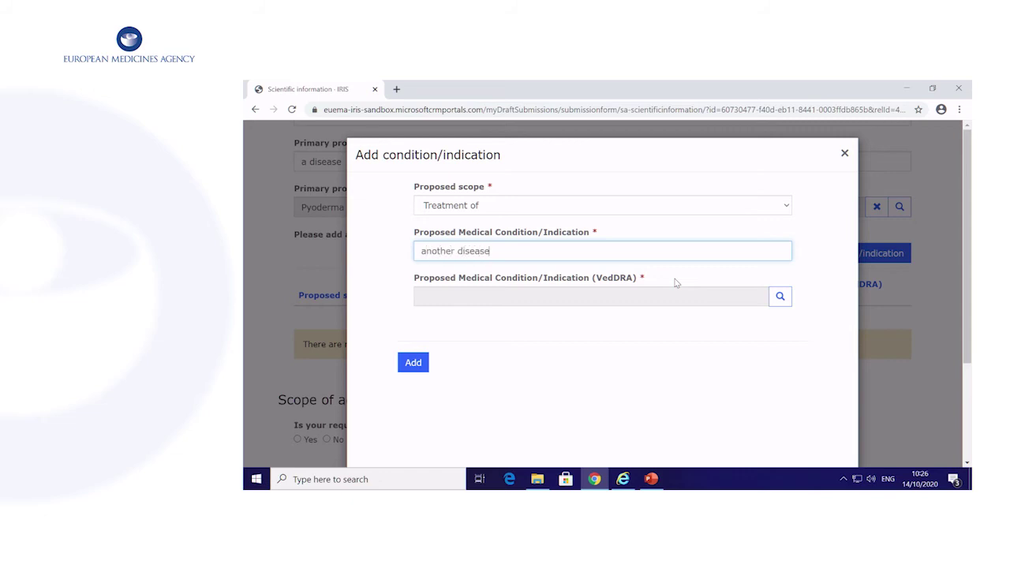
# - Look up VedDRA terms matching "*bone*", choose Arthrosis, and add the additional condition/indication to the procedure
pyautogui.click(779, 296)
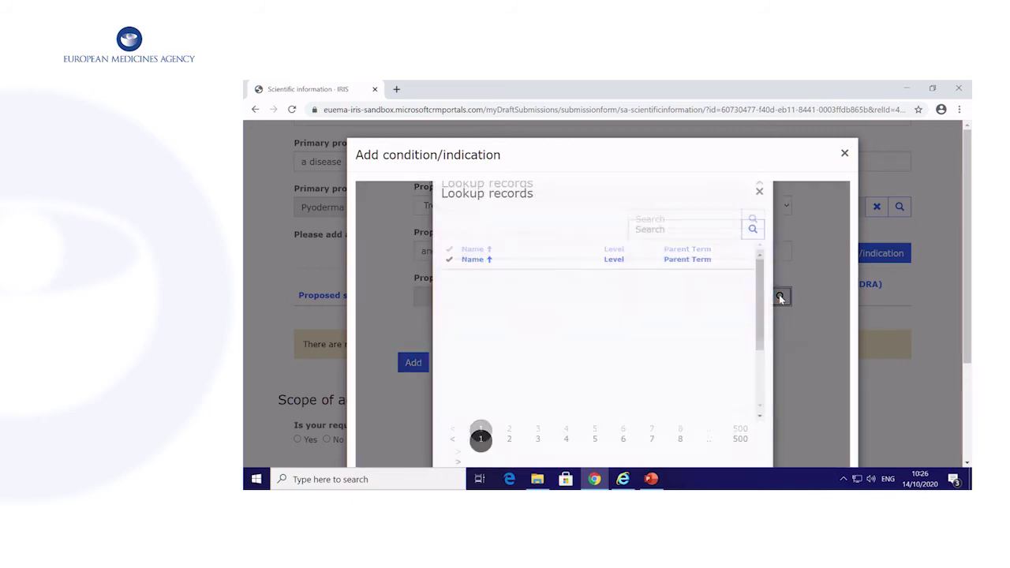
pyautogui.click(676, 251)
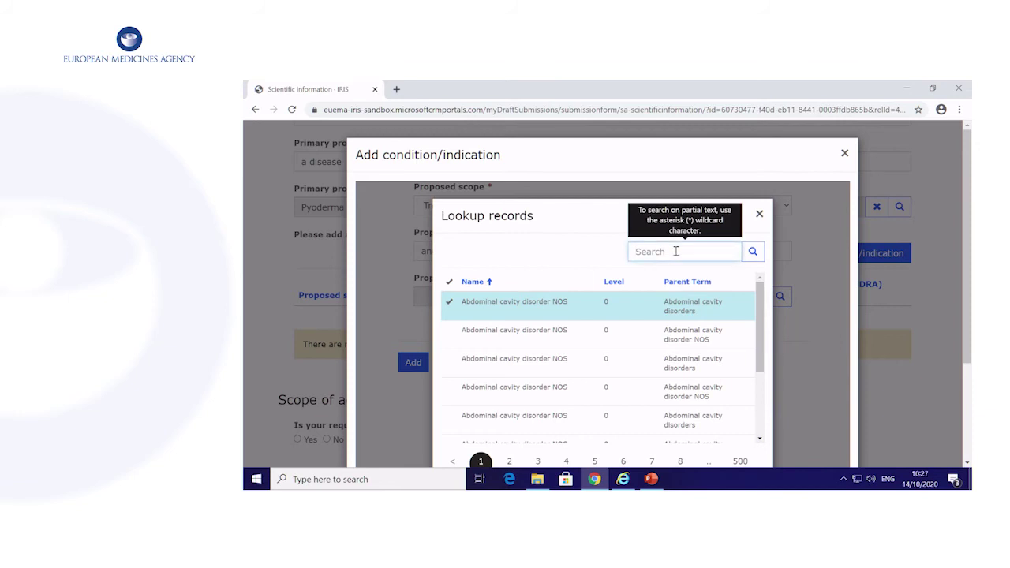
pyautogui.write('*')
pyautogui.click(753, 251)
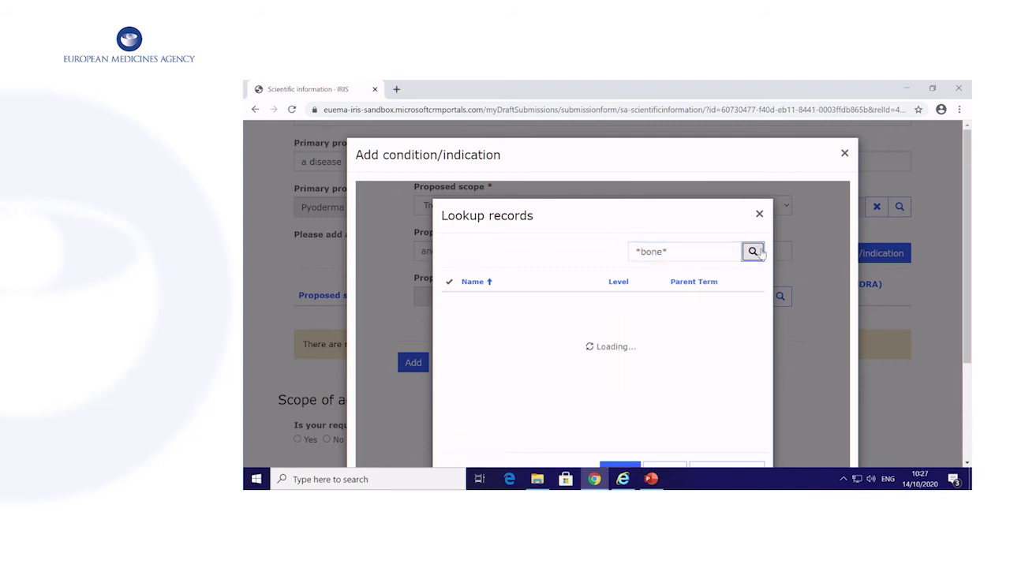
pyautogui.scroll(-2, 695, 311)
pyautogui.scroll(1, 593, 336)
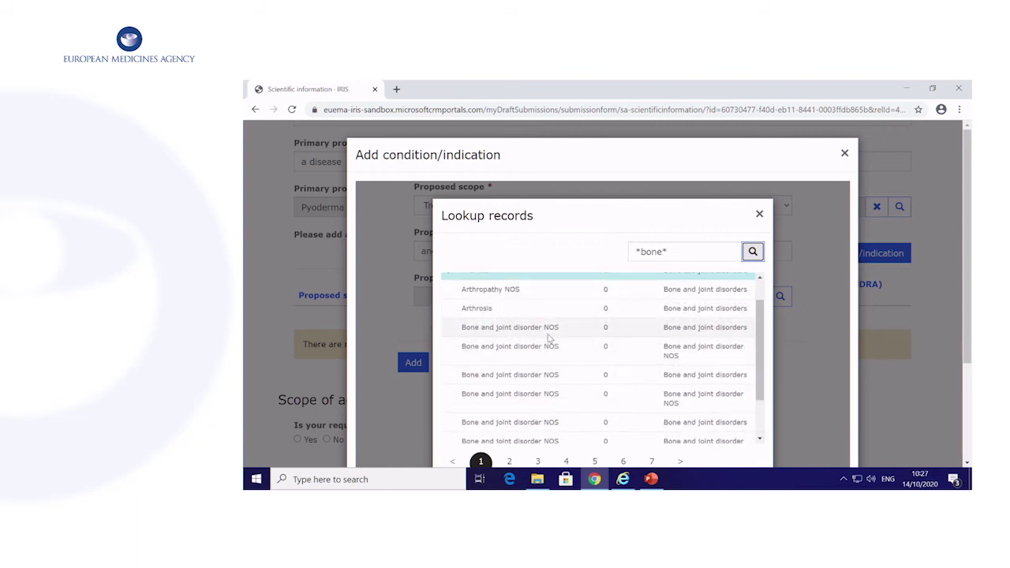
pyautogui.click(513, 314)
pyautogui.scroll(-2, 775, 338)
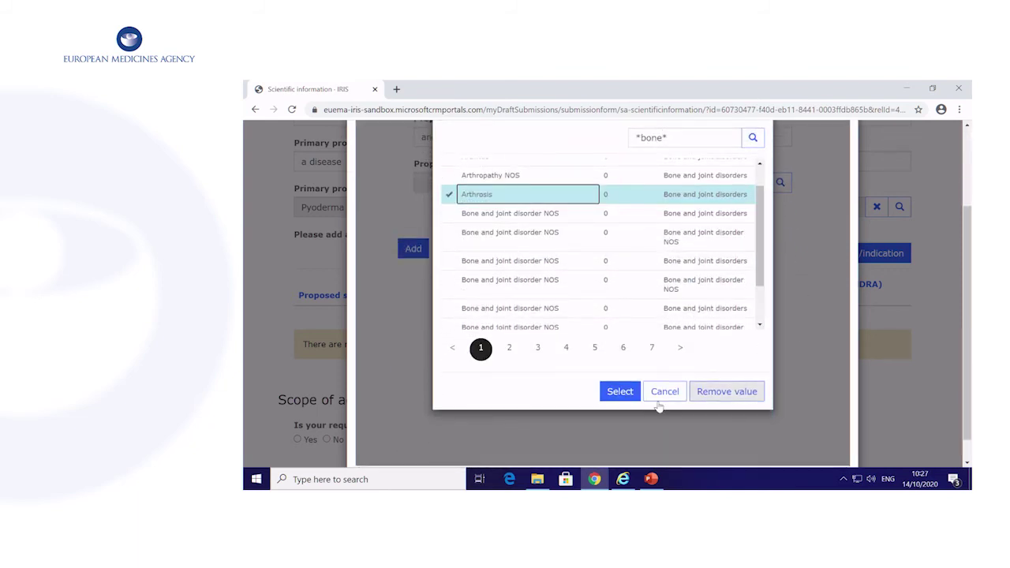
pyautogui.click(620, 393)
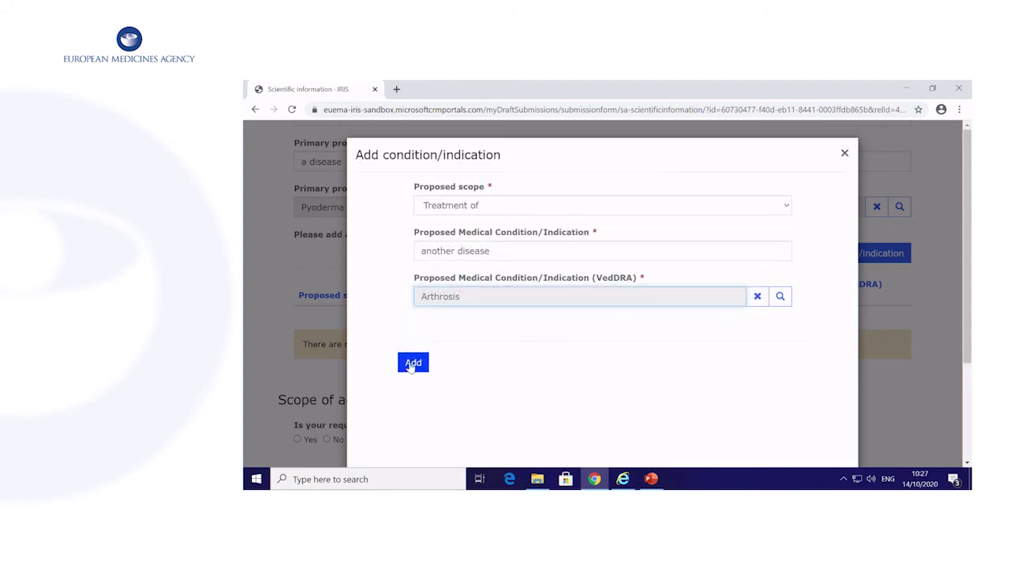
pyautogui.click(412, 363)
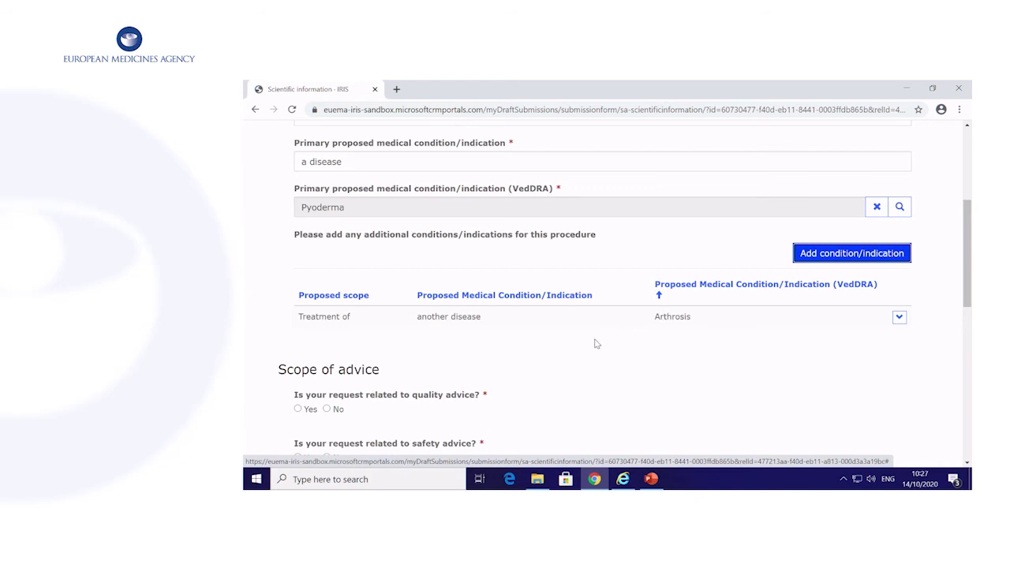
# - Mark the request as related to quality advice with the summary "qual", and answer No for safety advice
pyautogui.scroll(-3, 597, 344)
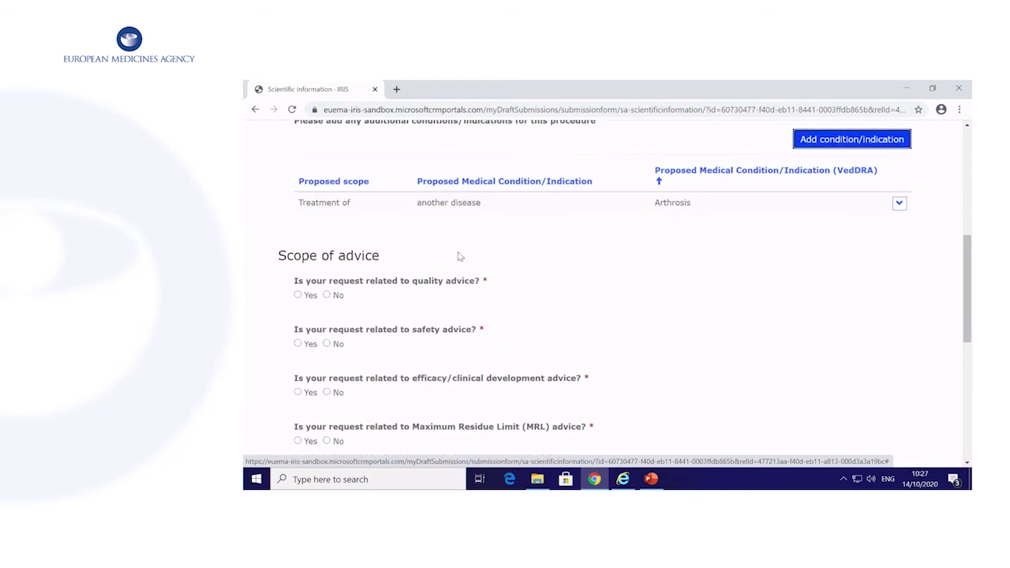
pyautogui.scroll(-3, 461, 257)
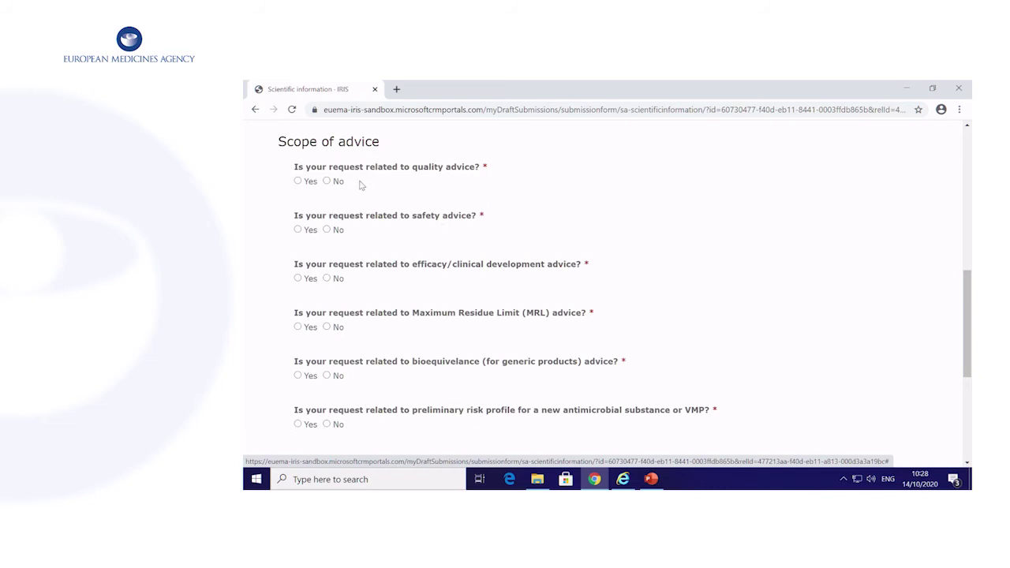
pyautogui.click(299, 183)
pyautogui.click(366, 241)
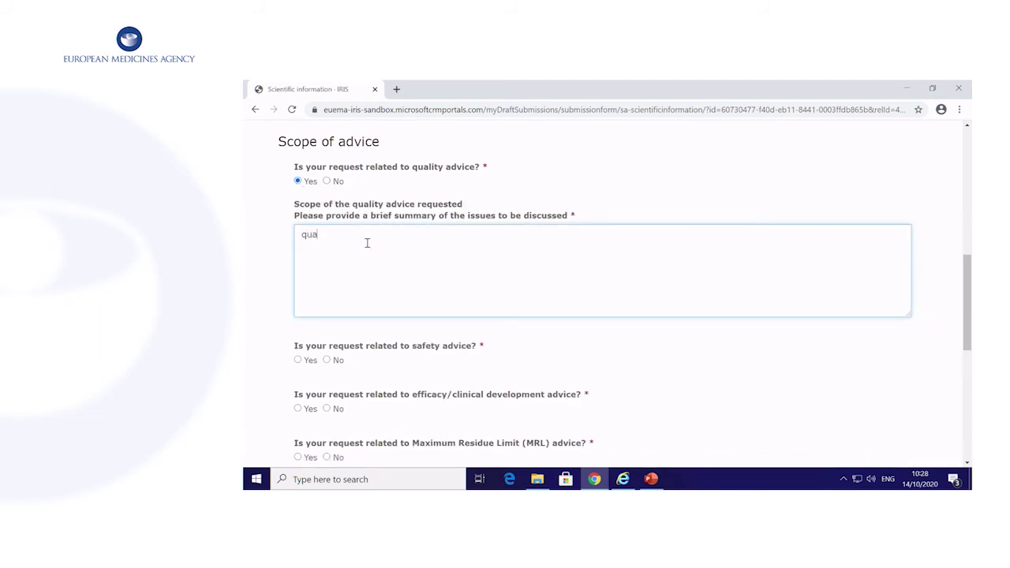
pyautogui.click(326, 360)
# - Mark the request as related to efficacy/clinical development advice, with the summary "Need for a TAS study"
pyautogui.click(298, 409)
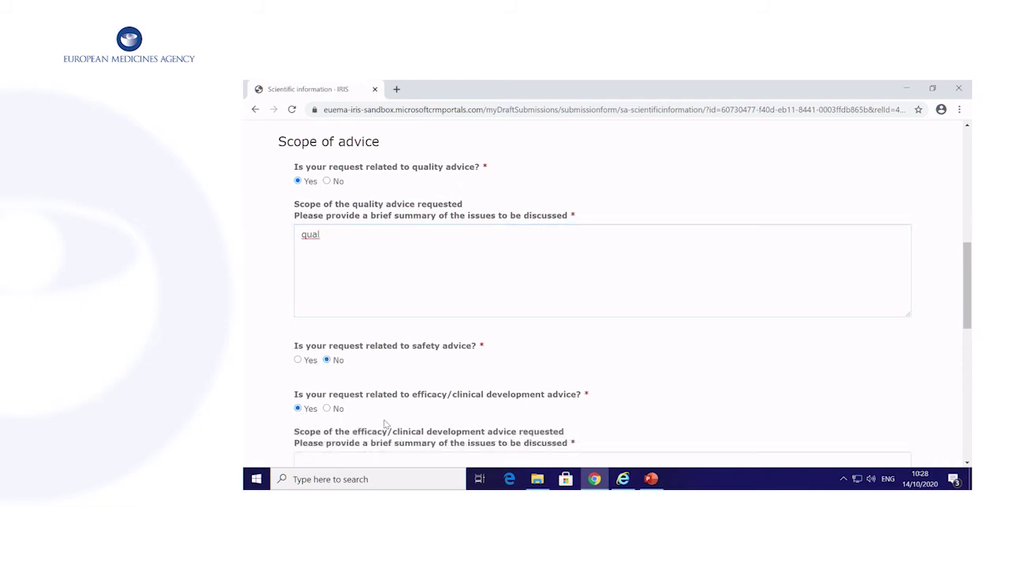
pyautogui.scroll(-2, 391, 394)
pyautogui.click(390, 362)
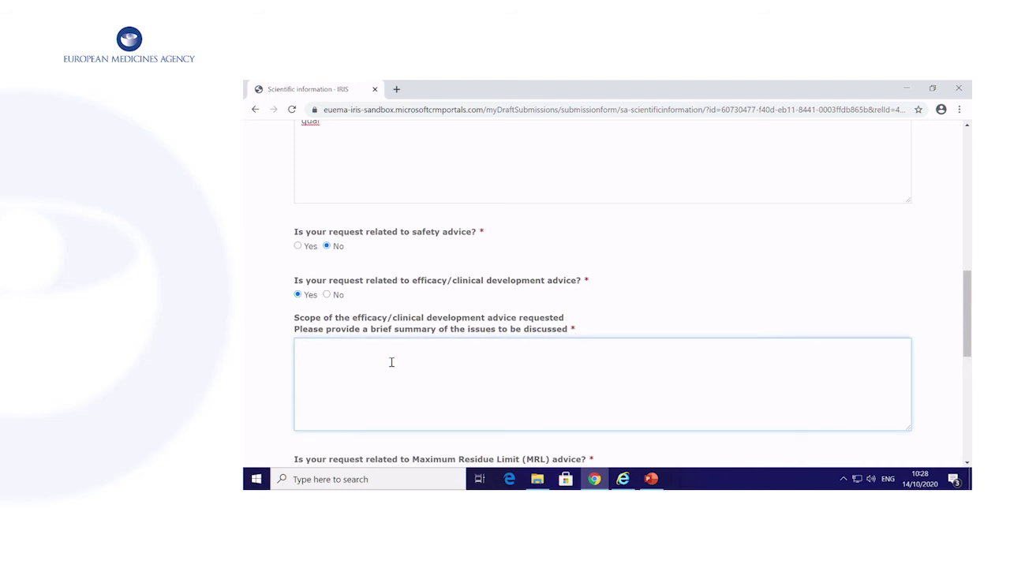
pyautogui.scroll(-1, 391, 362)
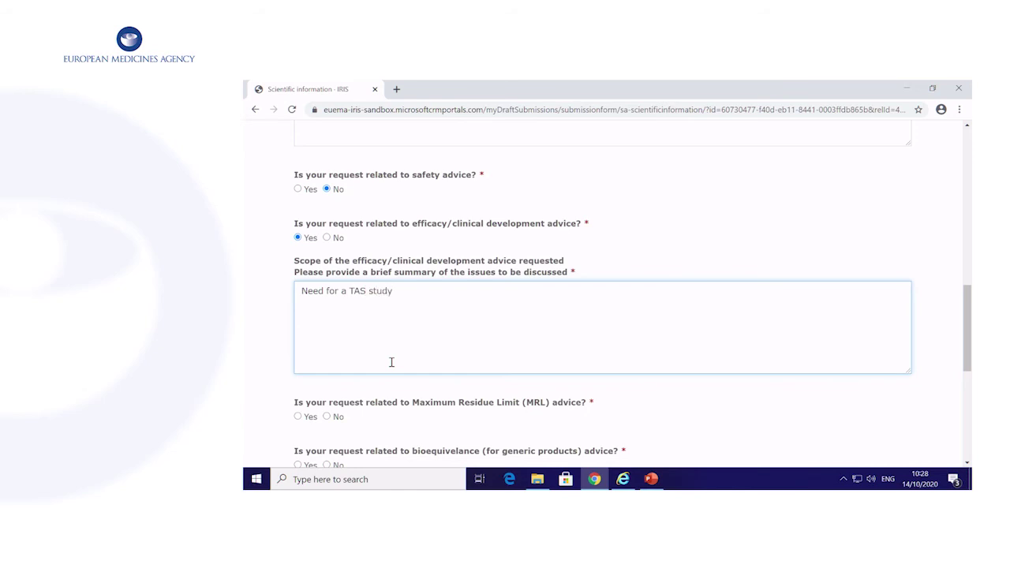
# - Answer No for Maximum Residue Limit advice, bioequivalence advice, and the preliminary risk profile for a new antimicrobial substance or VMP
pyautogui.scroll(-1, 482, 366)
pyautogui.click(327, 360)
pyautogui.click(327, 456)
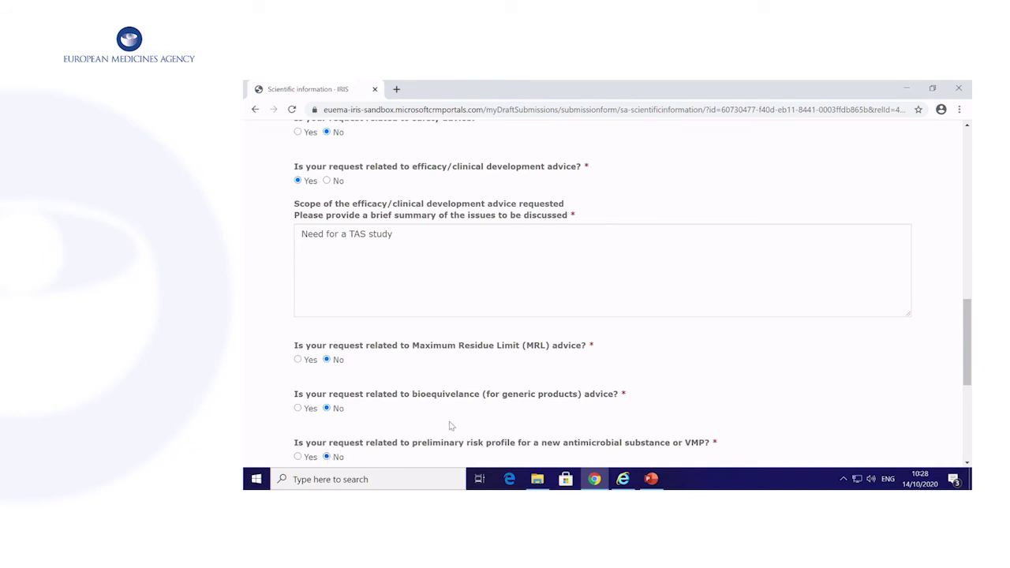
# - Set the planned legal basis to "Full application - New active substance (Article 12(3) of Directive No 2001/82/EC)"
pyautogui.scroll(-3, 565, 363)
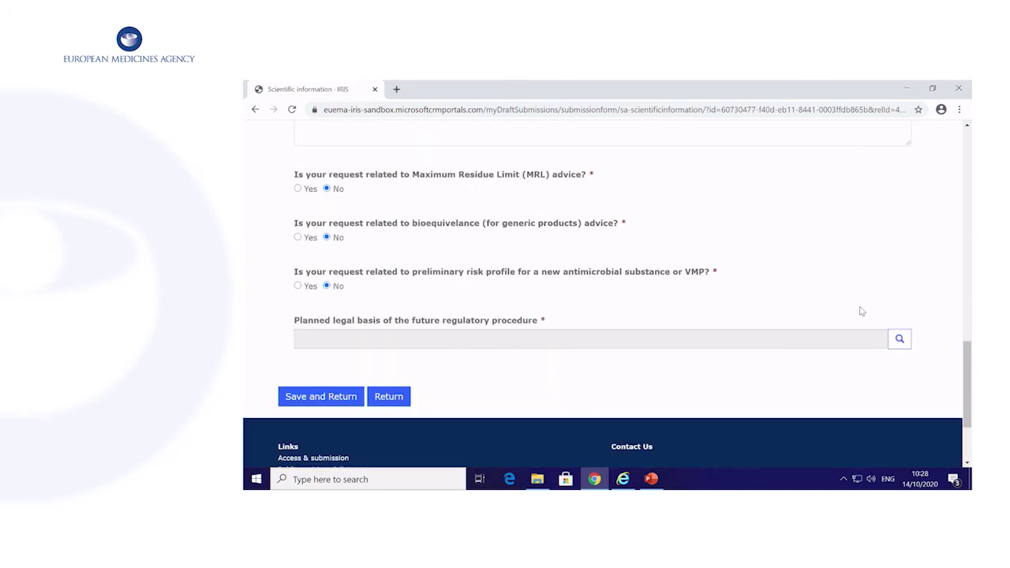
pyautogui.click(899, 339)
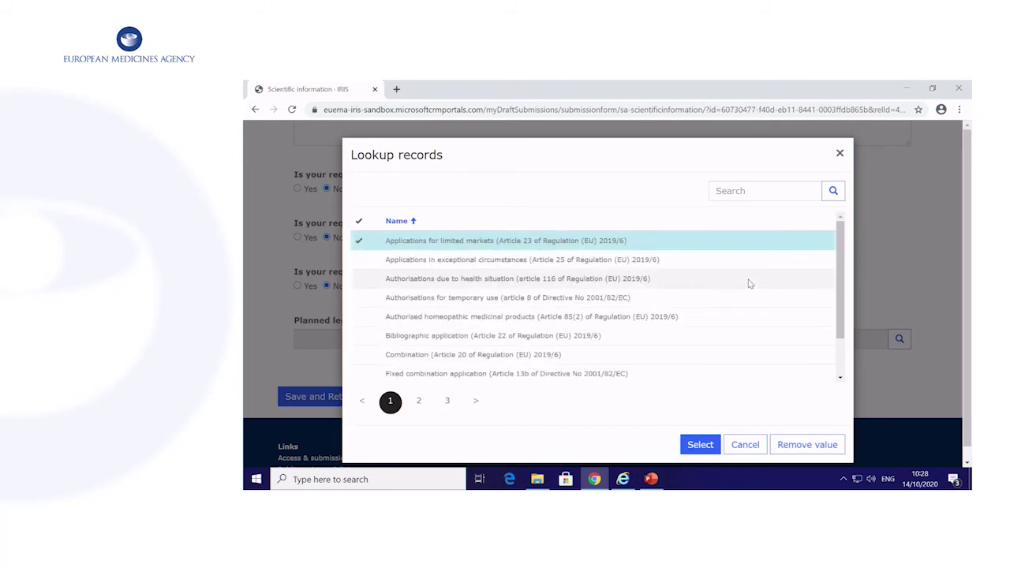
pyautogui.click(419, 402)
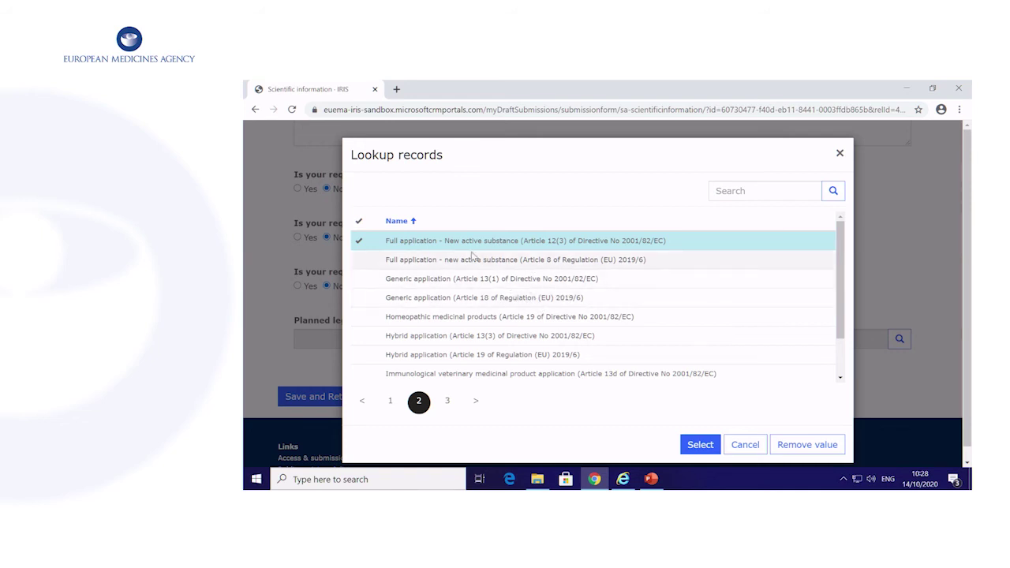
pyautogui.click(698, 445)
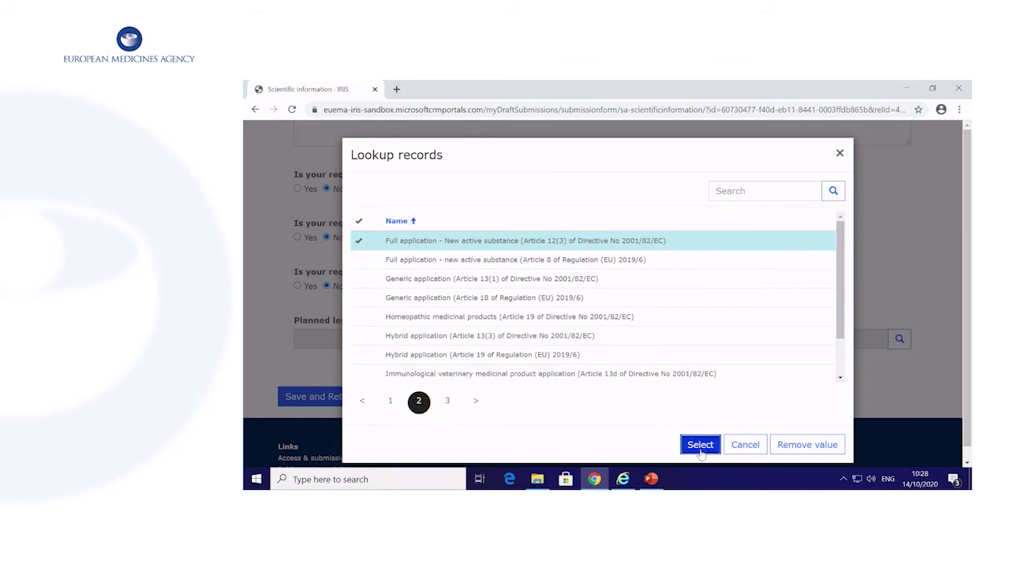
# - Save the scientific information section and open the Documents from Applicant section of the submission form
pyautogui.click(344, 397)
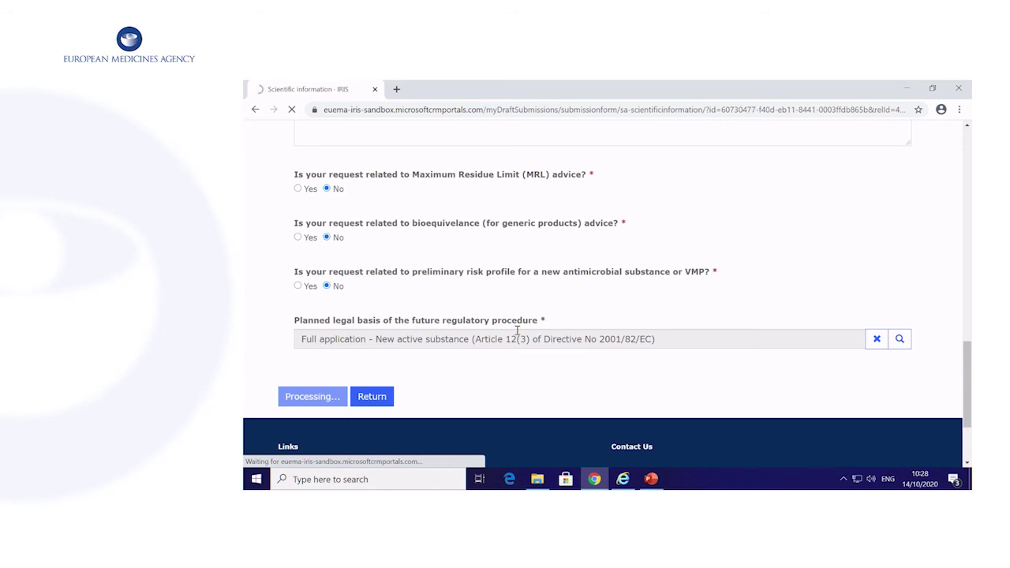
pyautogui.scroll(-1, 526, 359)
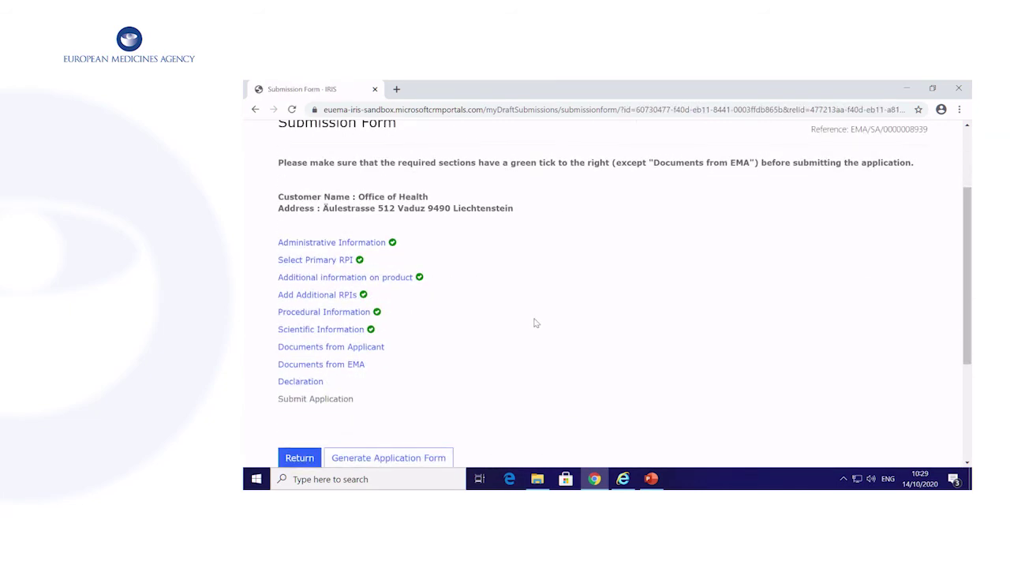
pyautogui.click(335, 353)
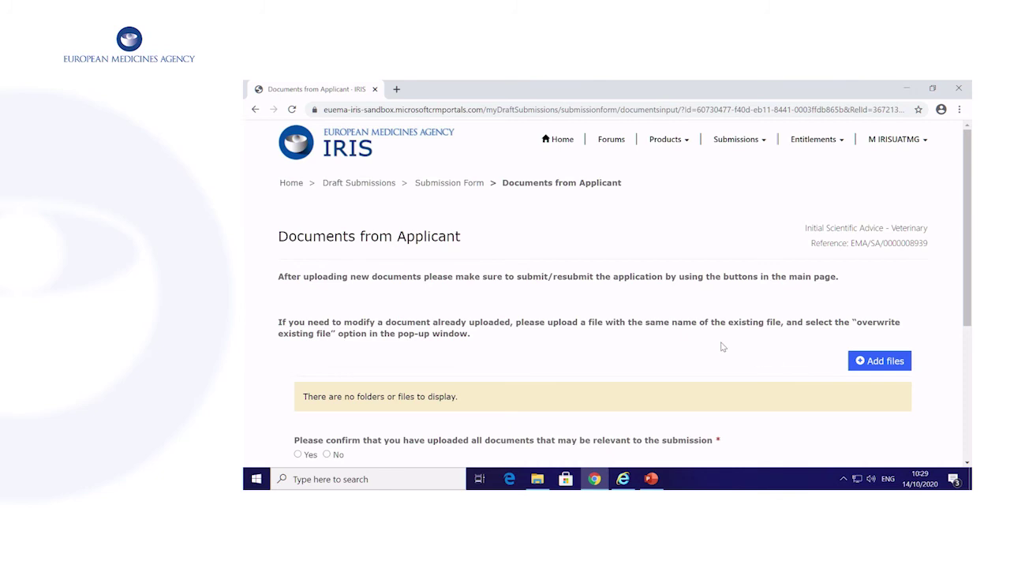
pyautogui.scroll(-1, 721, 348)
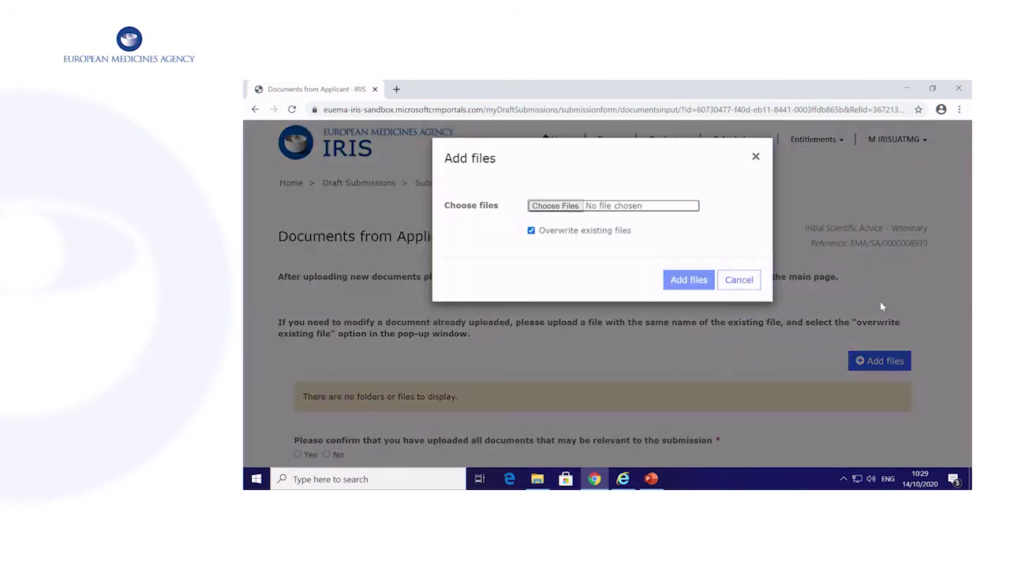
pyautogui.click(551, 207)
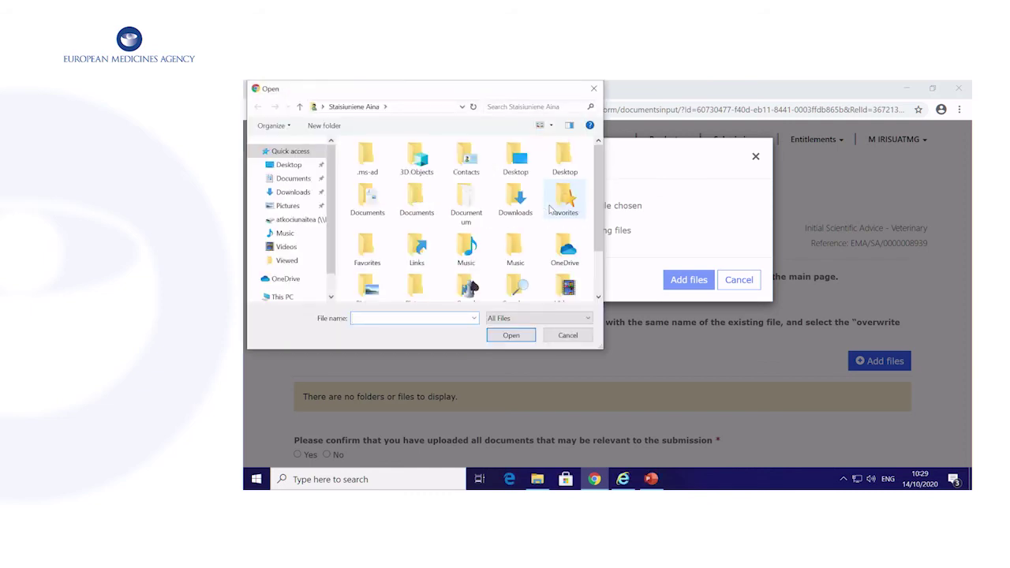
pyautogui.click(571, 337)
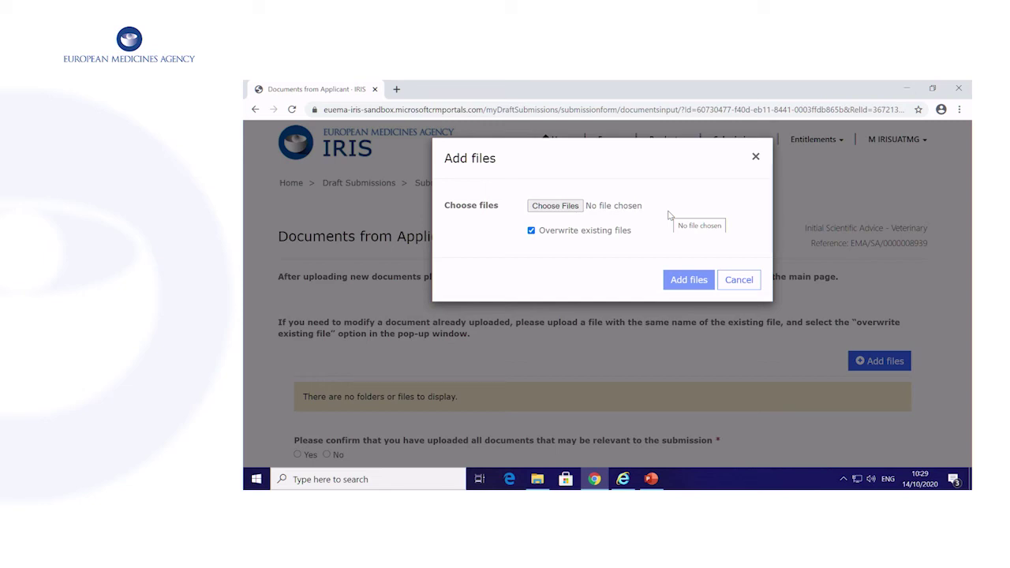
pyautogui.click(531, 231)
pyautogui.click(531, 231)
pyautogui.click(737, 280)
# - Answer Yes to confirm that all documents relevant to the submission have been uploaded, and save the section
pyautogui.scroll(-3, 631, 300)
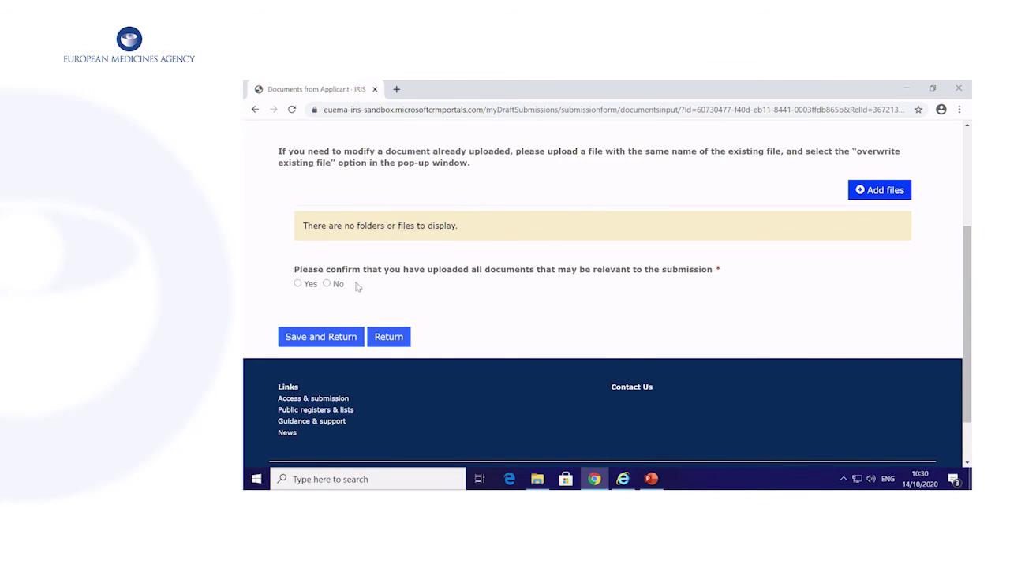
pyautogui.click(299, 284)
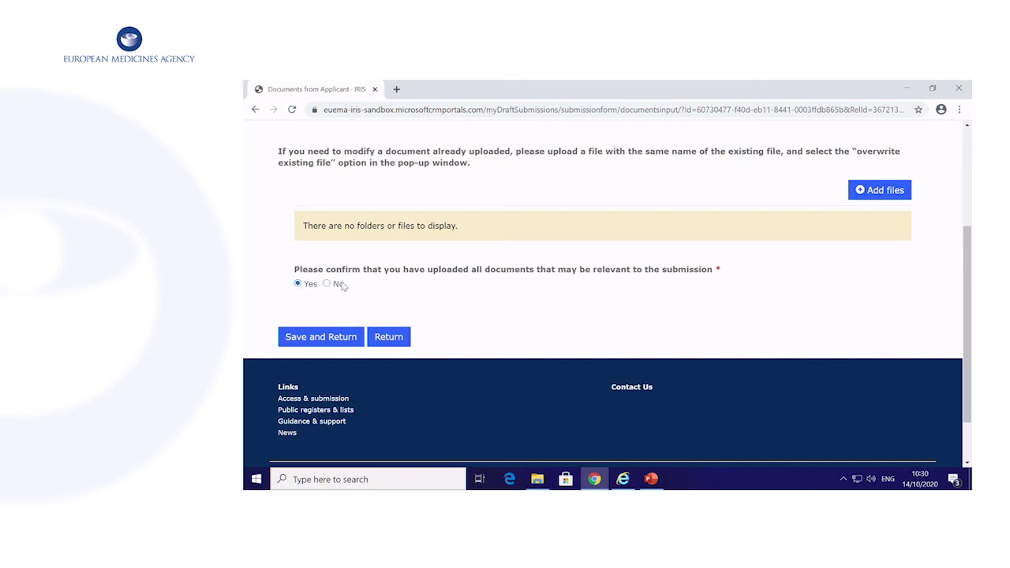
pyautogui.click(317, 339)
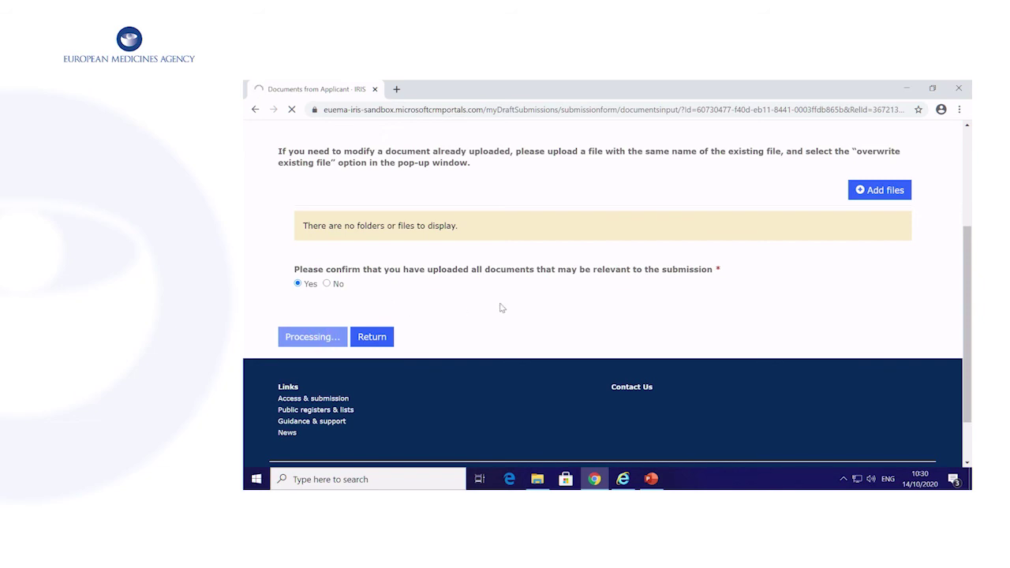
# - Check the Documents from EMA section for files and return to the submission form
pyautogui.scroll(-3, 494, 341)
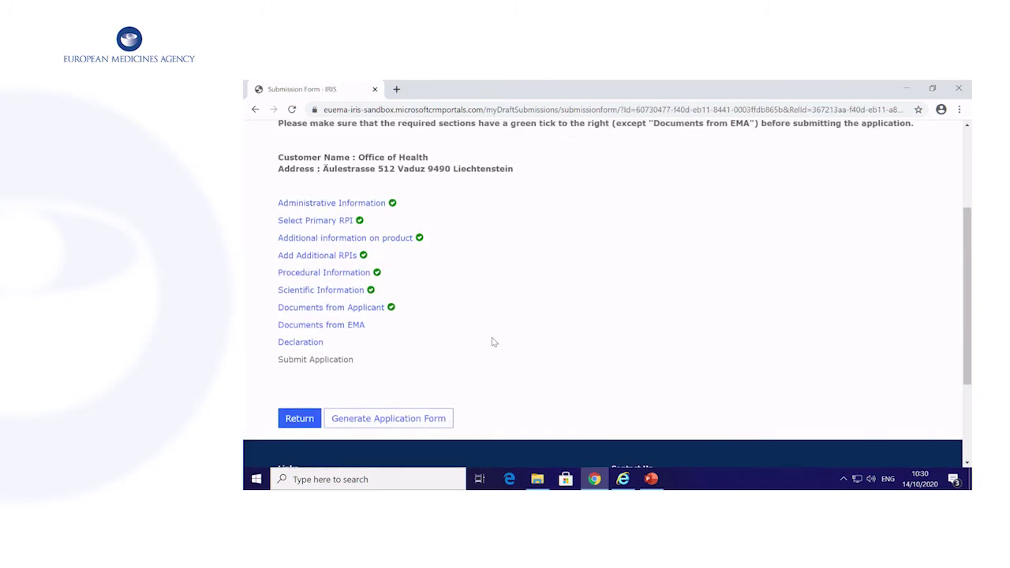
pyautogui.click(319, 309)
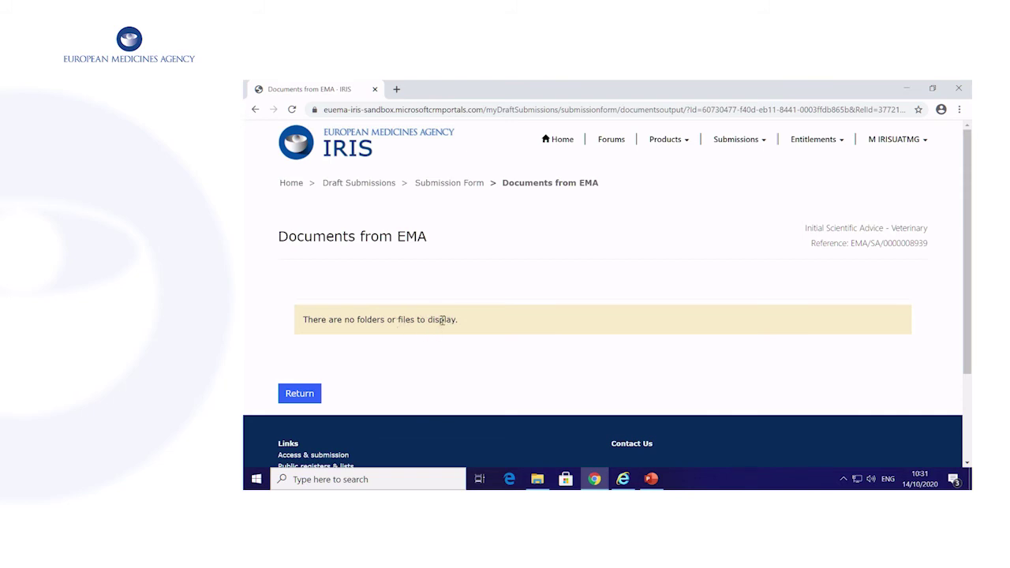
pyautogui.click(300, 394)
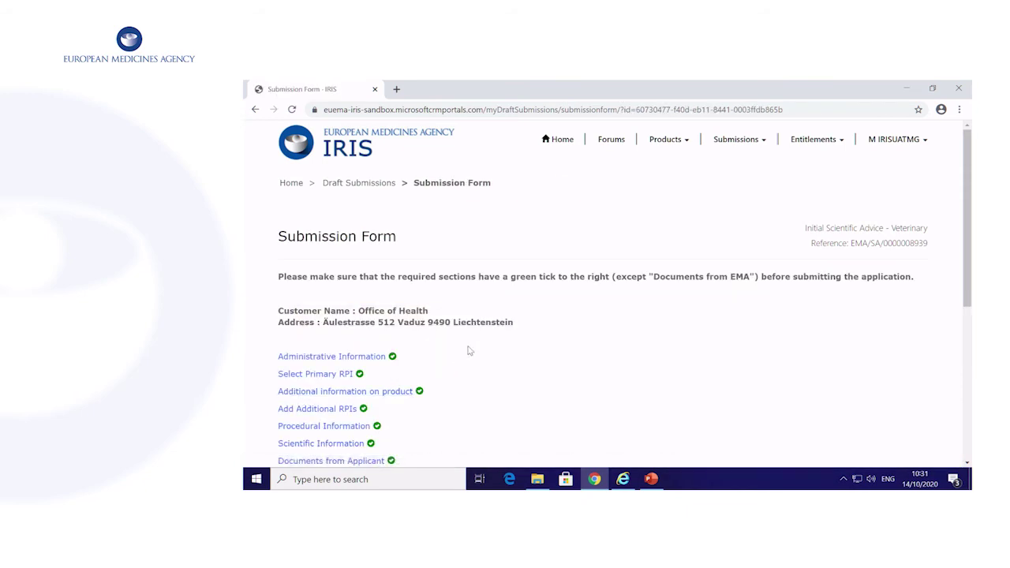
# - Accept the applicable fee statement in the Declaration section and save it
pyautogui.scroll(-5, 454, 341)
pyautogui.click(300, 327)
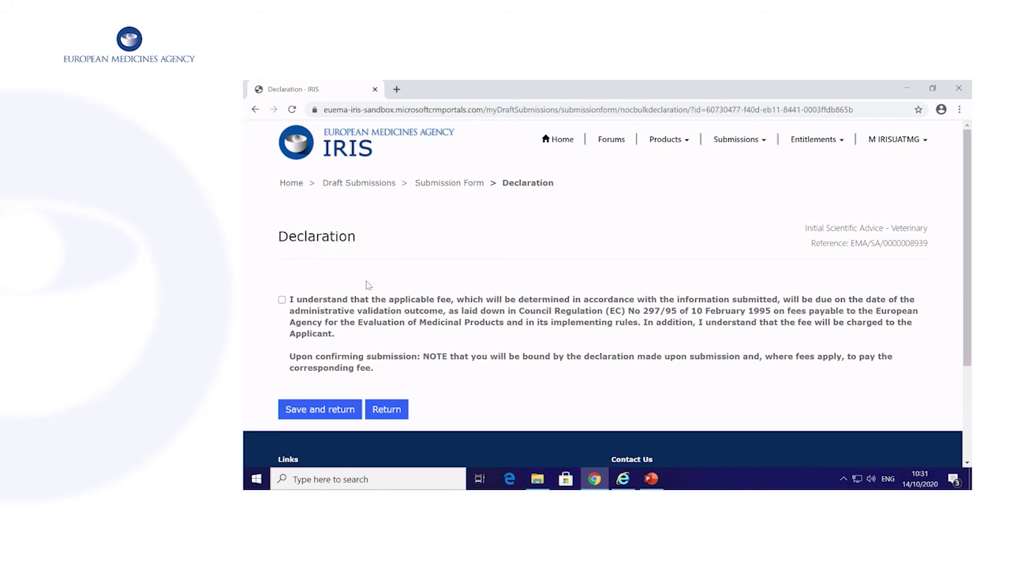
pyautogui.click(282, 301)
pyautogui.click(322, 412)
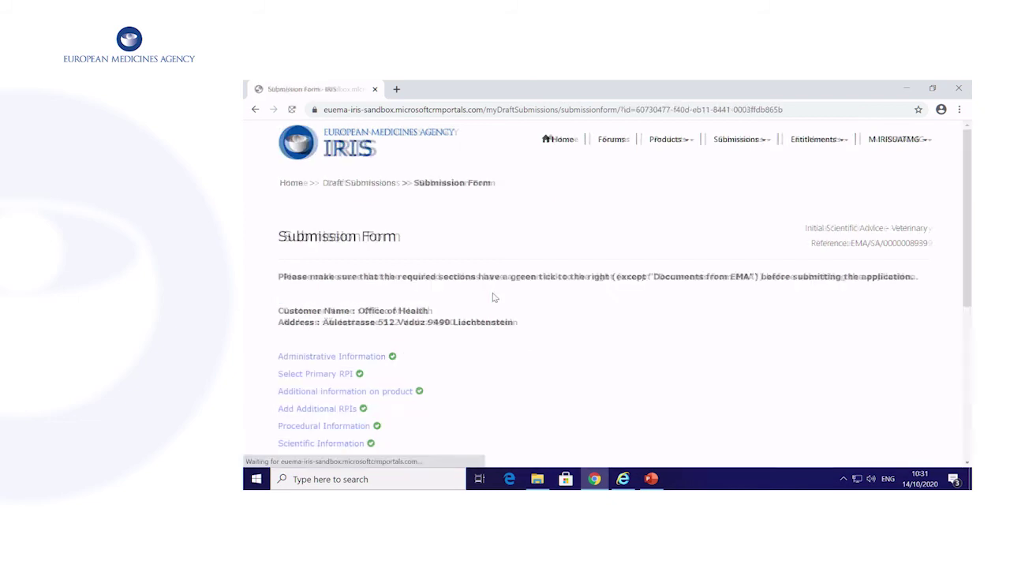
# - Submit the application, confirming authorisation to sign and agreement with its content
pyautogui.scroll(-4, 465, 346)
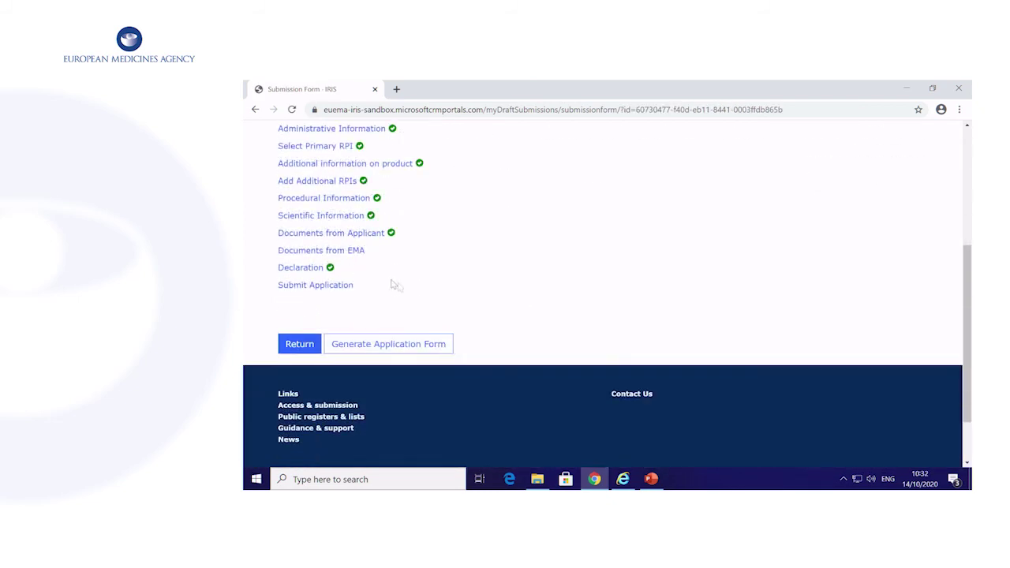
pyautogui.click(304, 289)
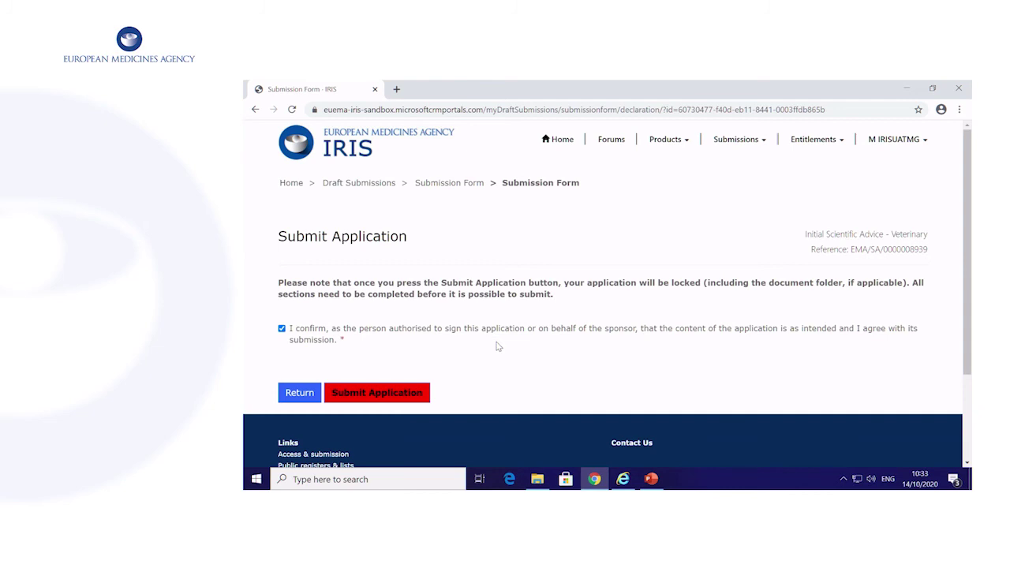
pyautogui.click(375, 395)
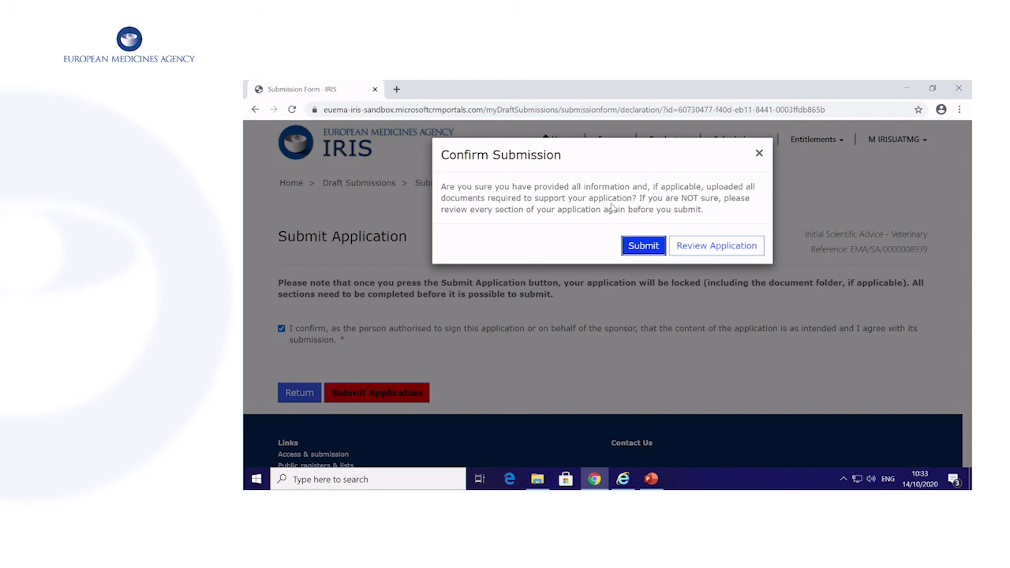
pyautogui.click(644, 248)
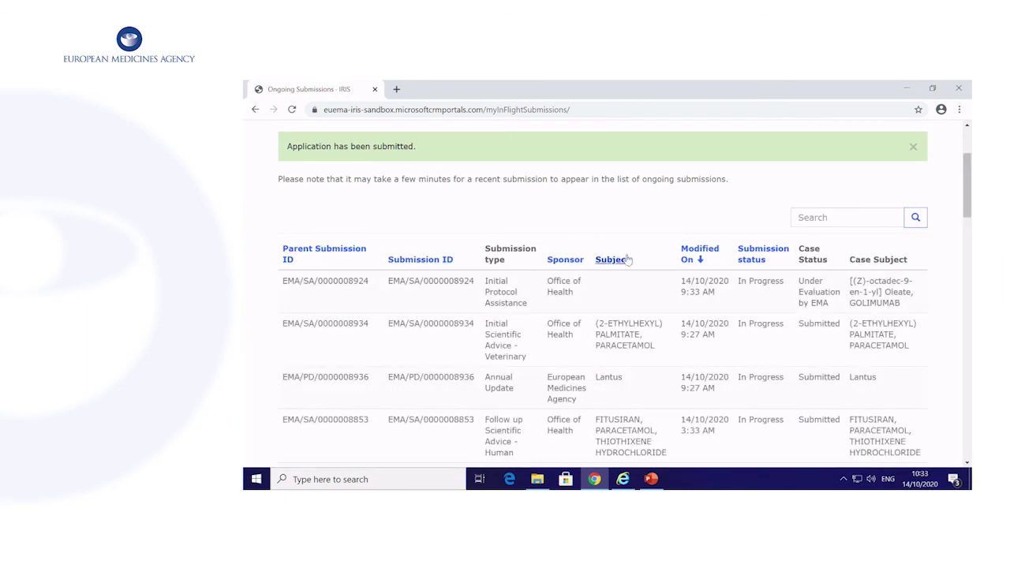
# - Examine the Ongoing Submissions list for the submitted application, reloading the list to check for updates
pyautogui.scroll(-1, 535, 234)
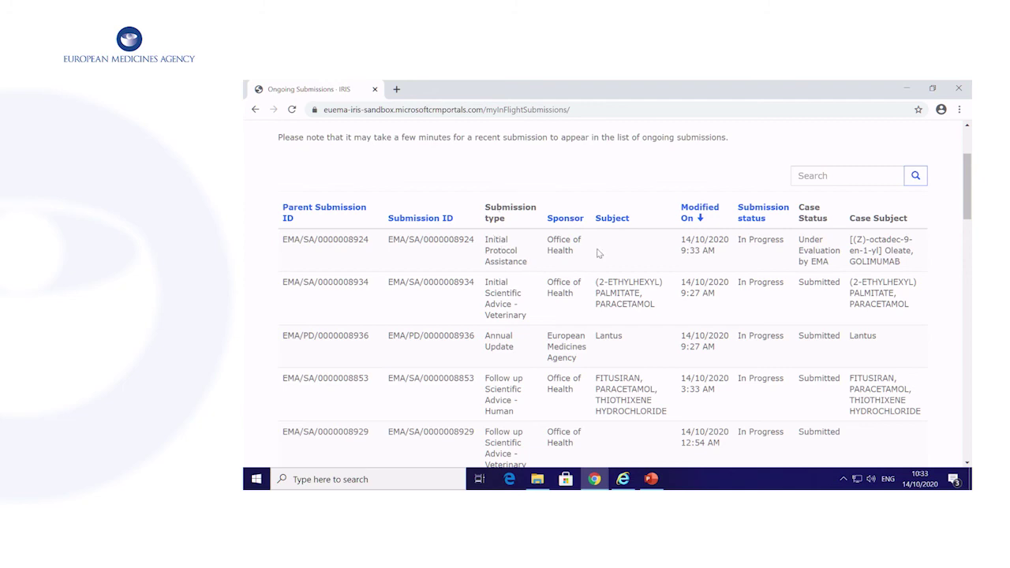
pyautogui.scroll(3, 593, 272)
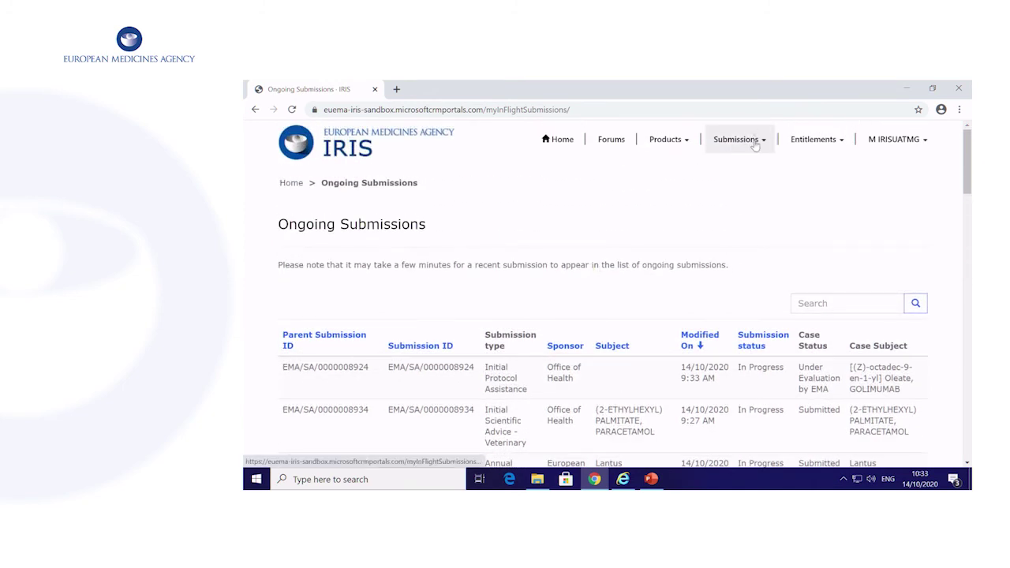
pyautogui.click(754, 146)
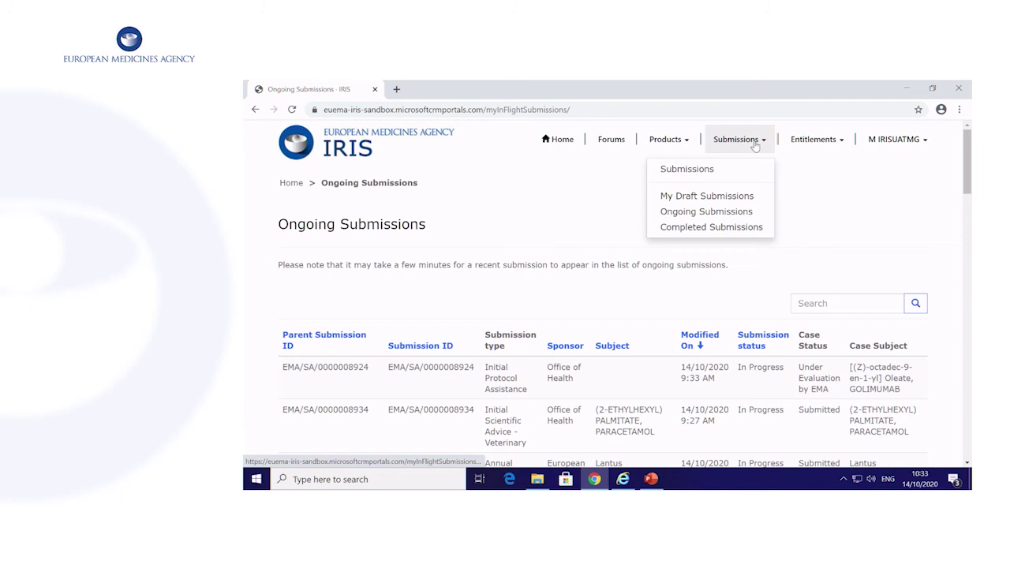
pyautogui.click(714, 213)
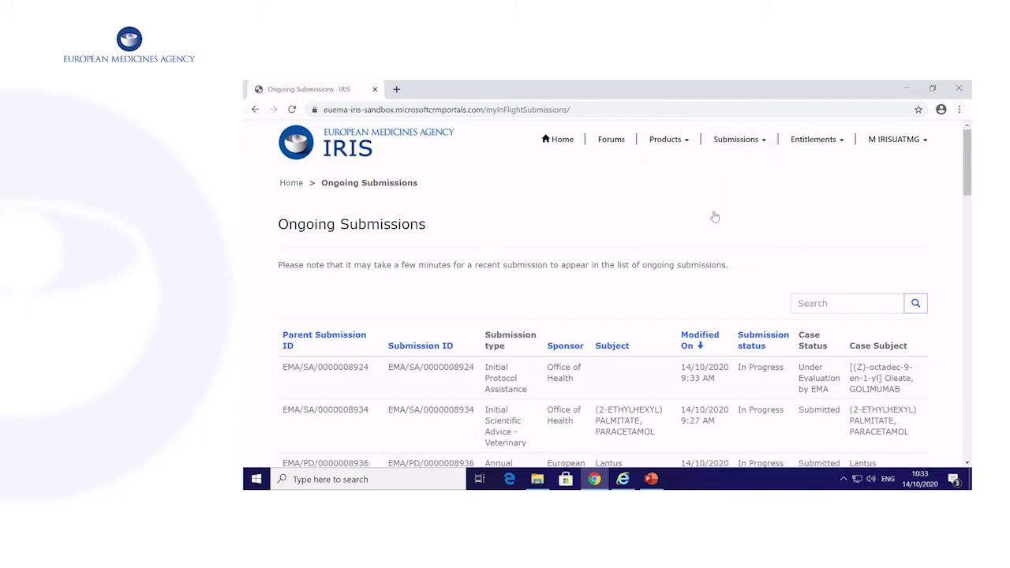
pyautogui.click(744, 146)
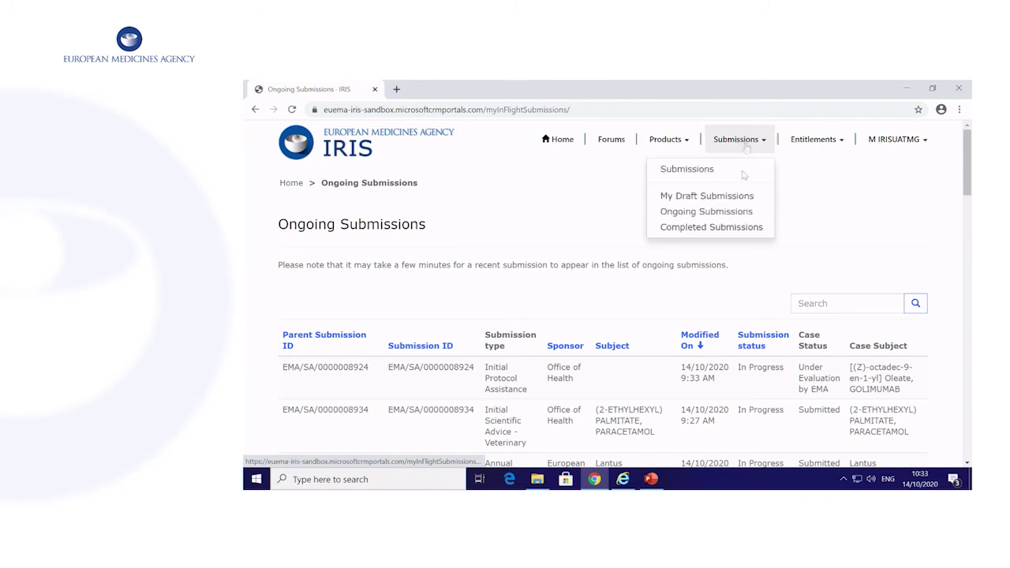
pyautogui.click(722, 213)
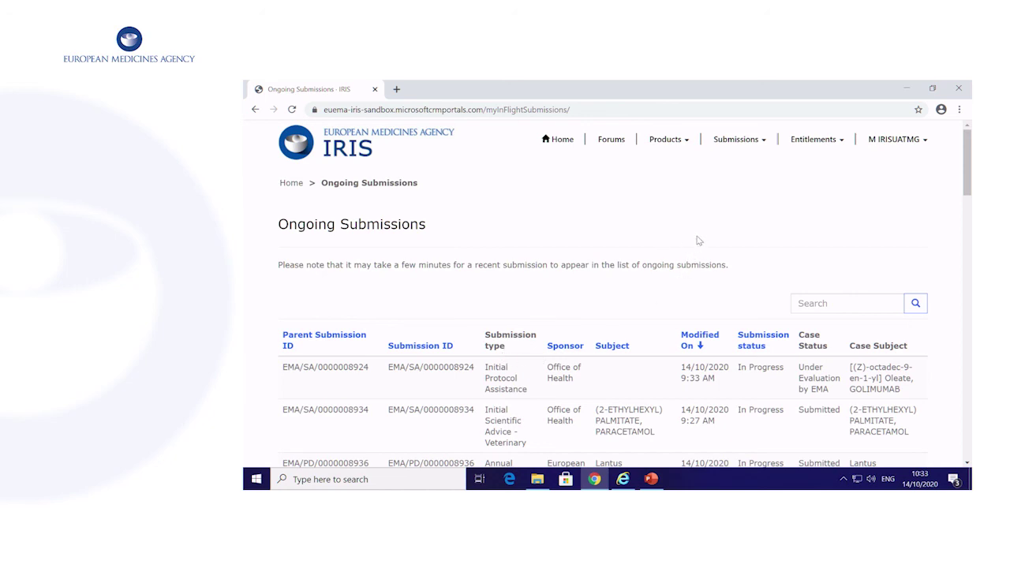
# - Create a new submission from the draft submissions list, with Organisation as the applicant type
pyautogui.click(750, 147)
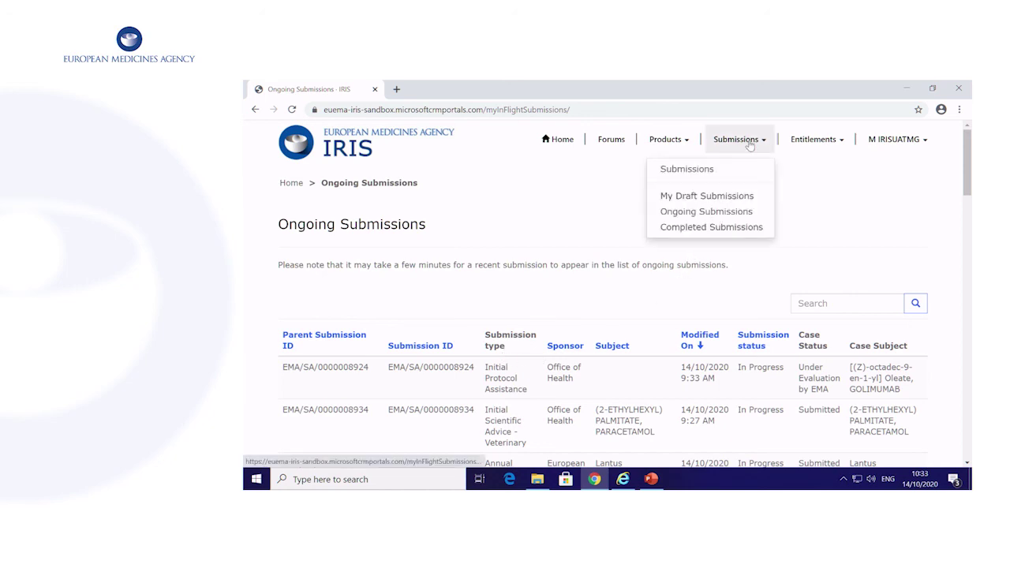
pyautogui.click(713, 199)
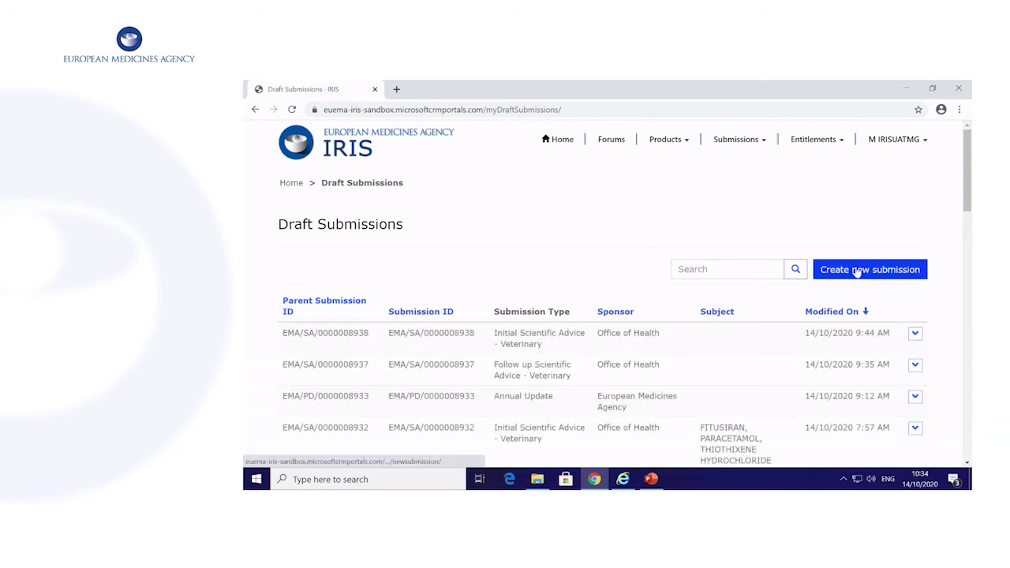
pyautogui.click(855, 271)
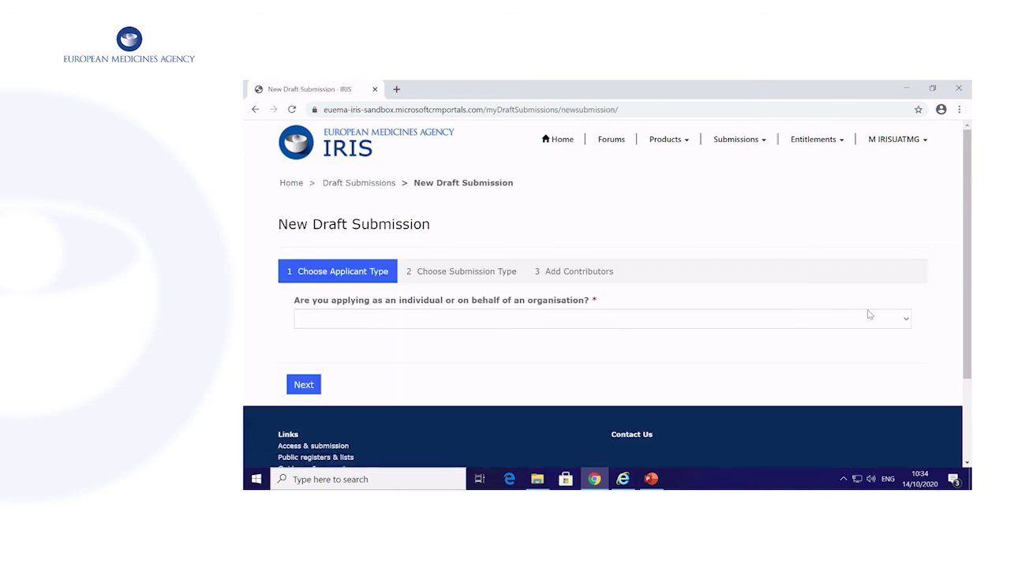
pyautogui.click(908, 320)
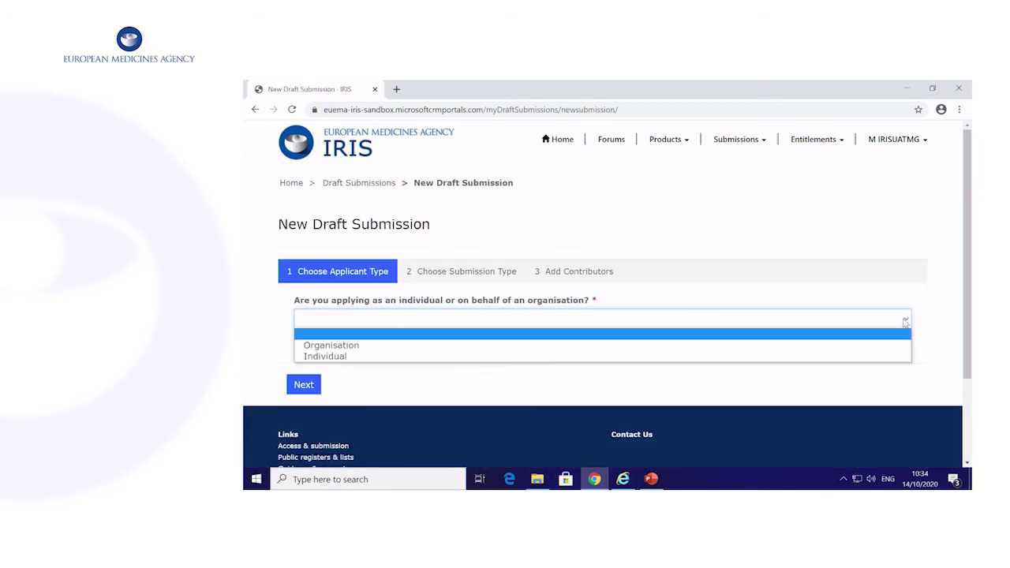
pyautogui.click(358, 344)
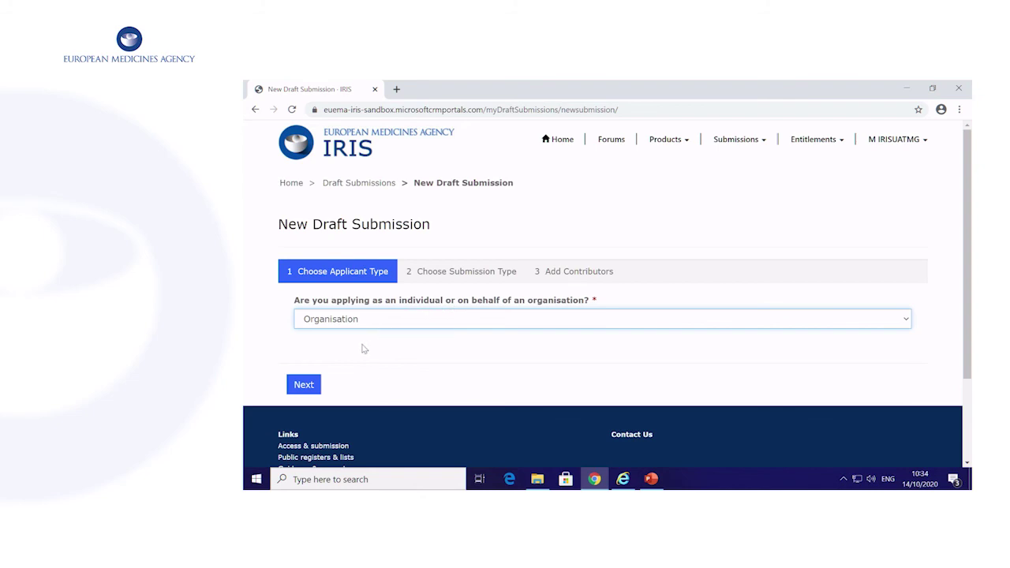
pyautogui.click(298, 387)
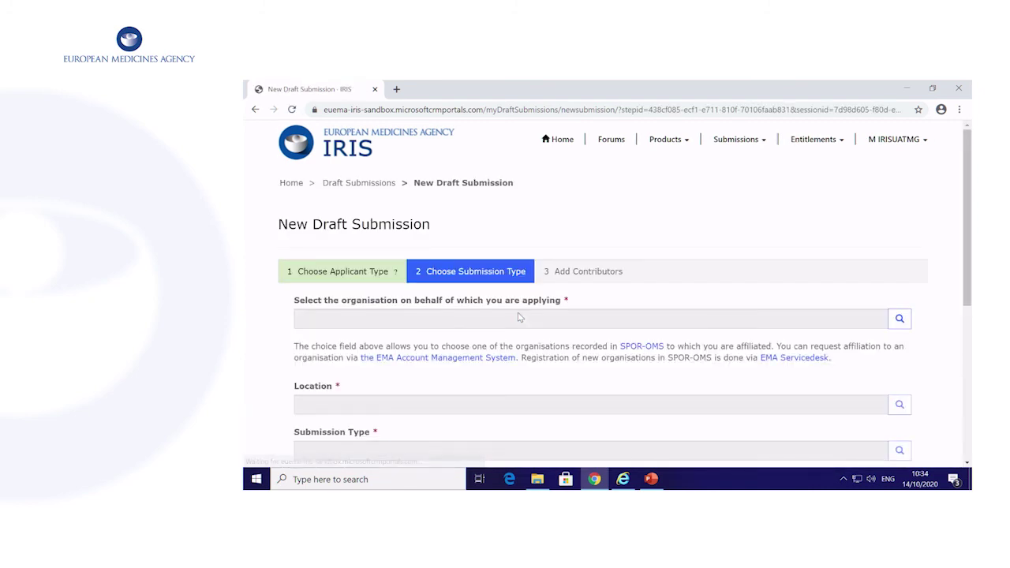
# - Set the applying organisation to Office of Health and choose its first listed location
pyautogui.click(899, 318)
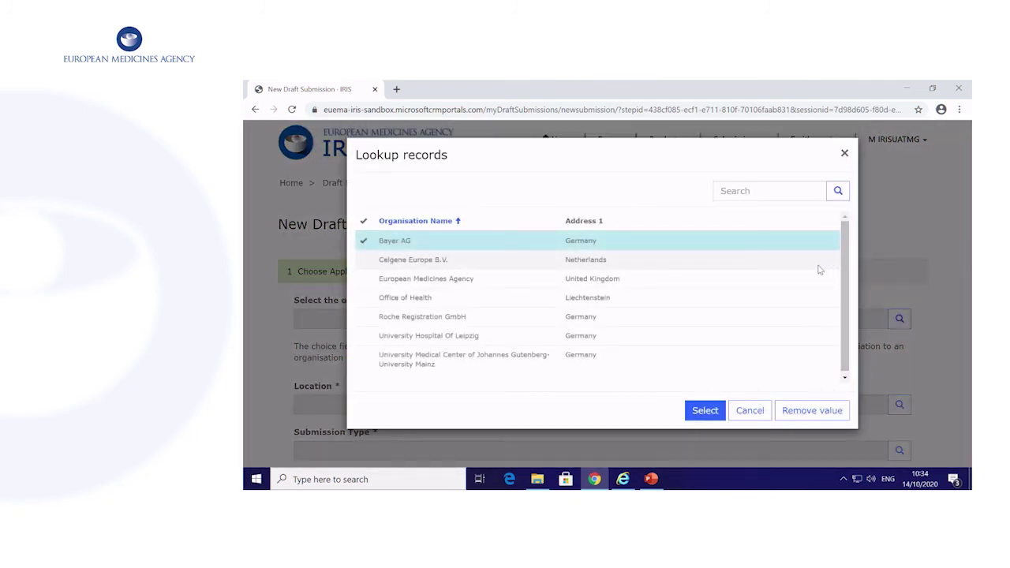
pyautogui.click(417, 302)
pyautogui.click(696, 411)
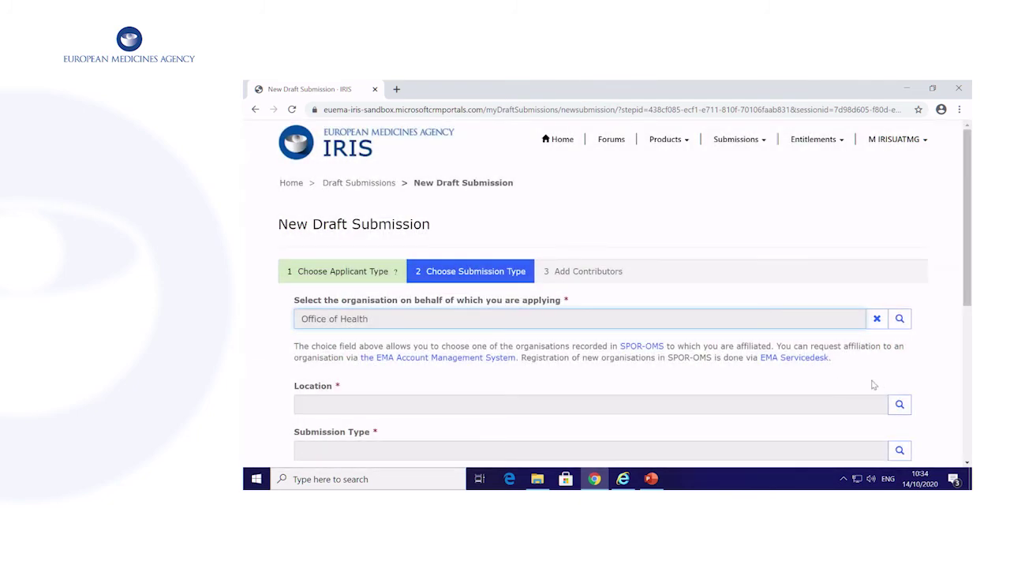
pyautogui.click(898, 405)
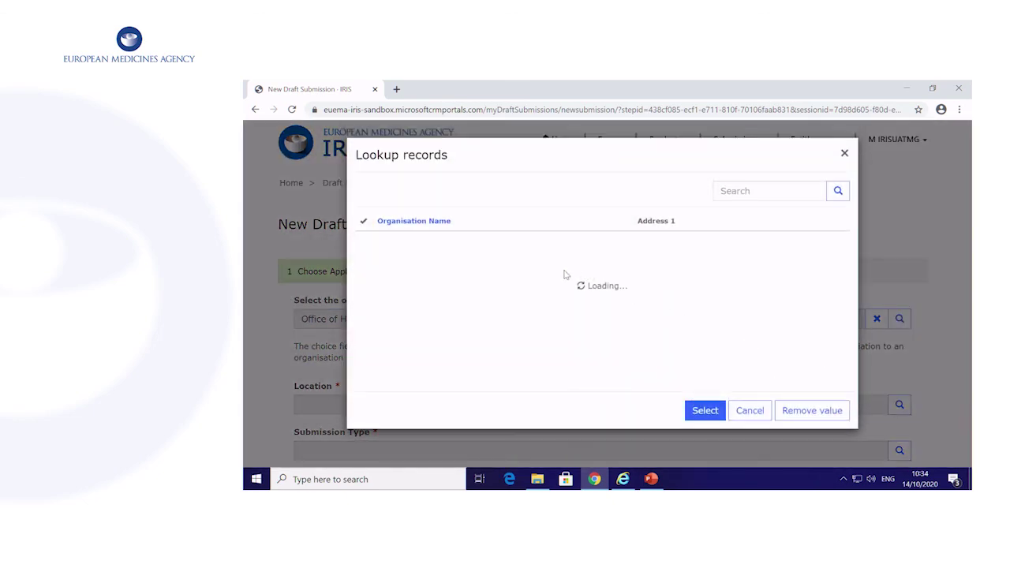
pyautogui.click(703, 417)
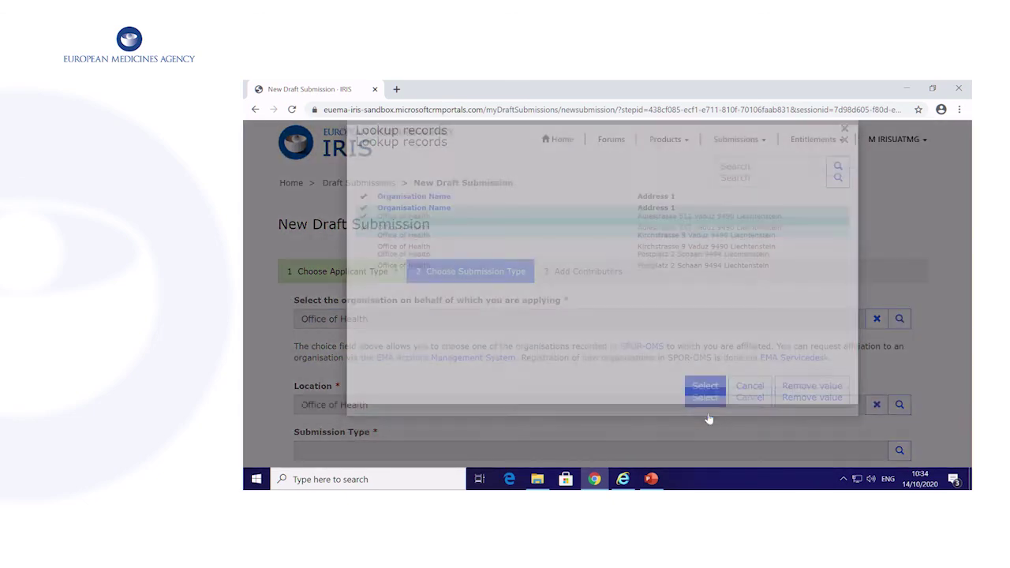
# - Set the submission type to Follow up Scientific Advice - Veterinary
pyautogui.scroll(-2, 789, 318)
pyautogui.click(899, 337)
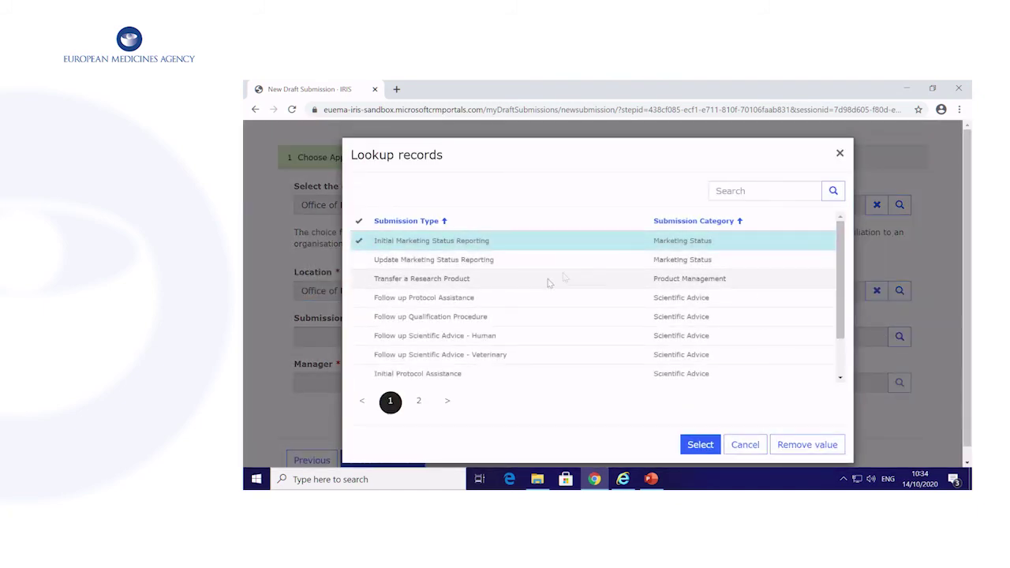
pyautogui.click(408, 356)
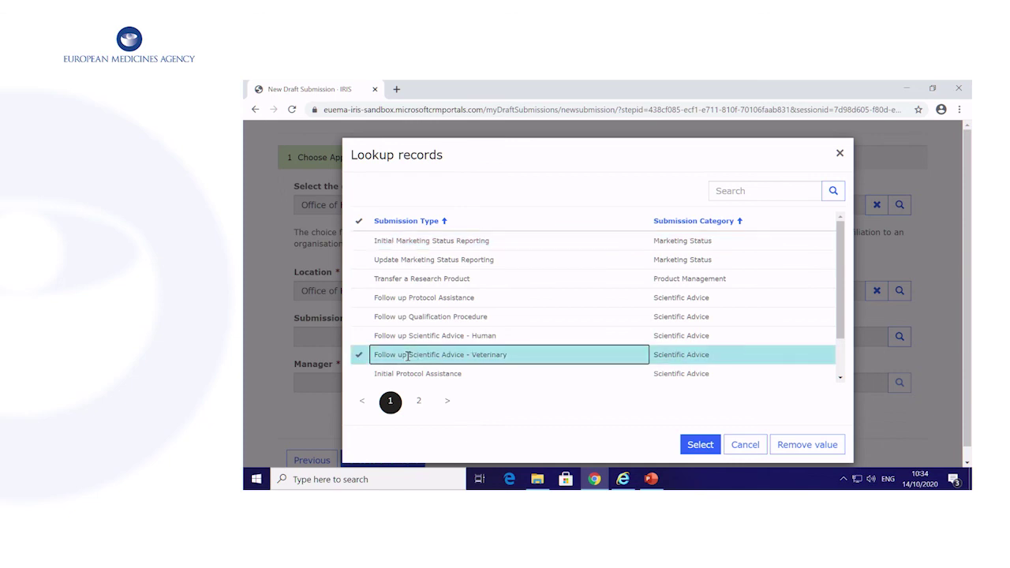
pyautogui.click(696, 446)
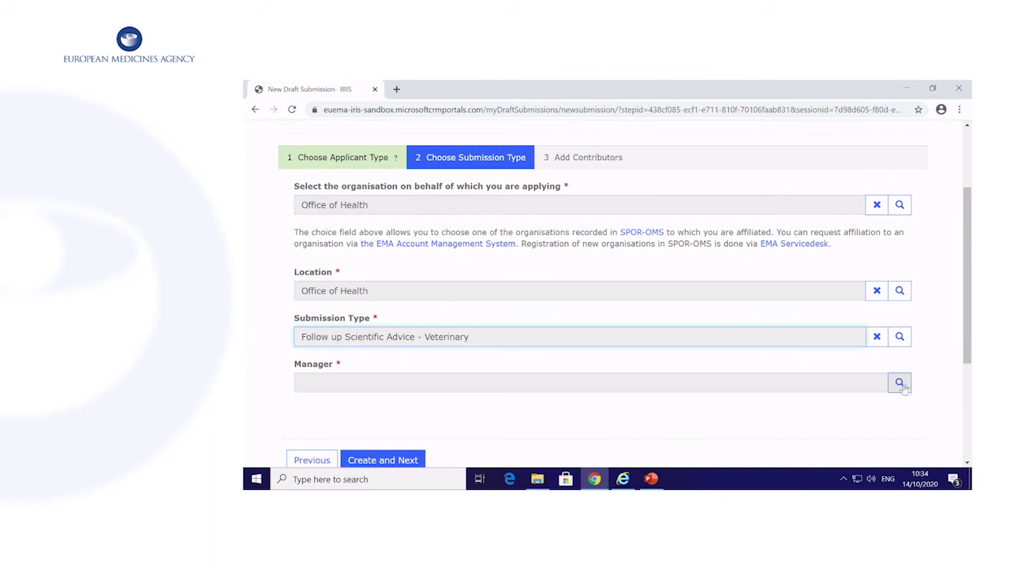
# - Assign the listed contact as the submission's manager and create the draft
pyautogui.click(899, 383)
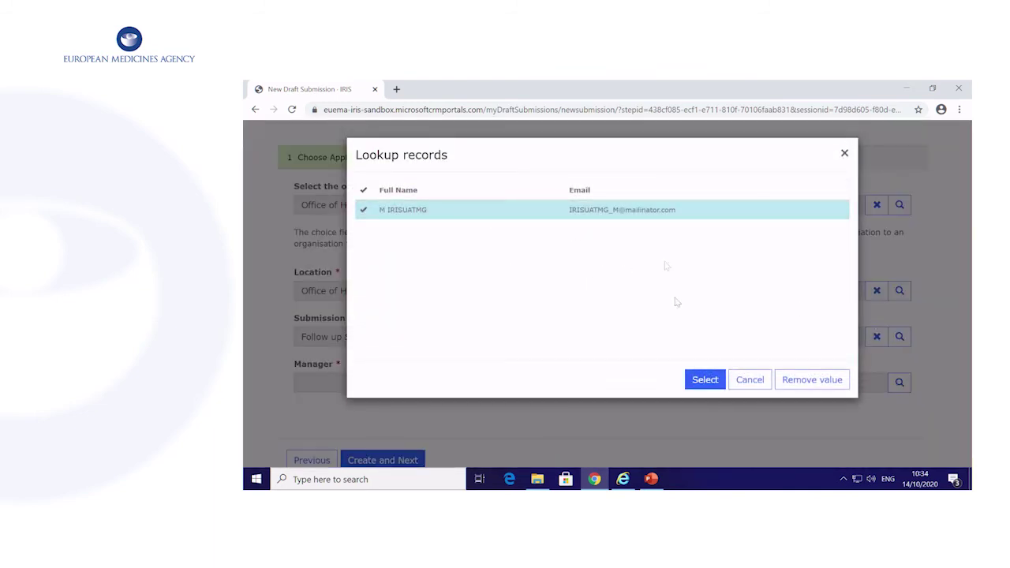
pyautogui.click(704, 381)
pyautogui.scroll(-3, 462, 412)
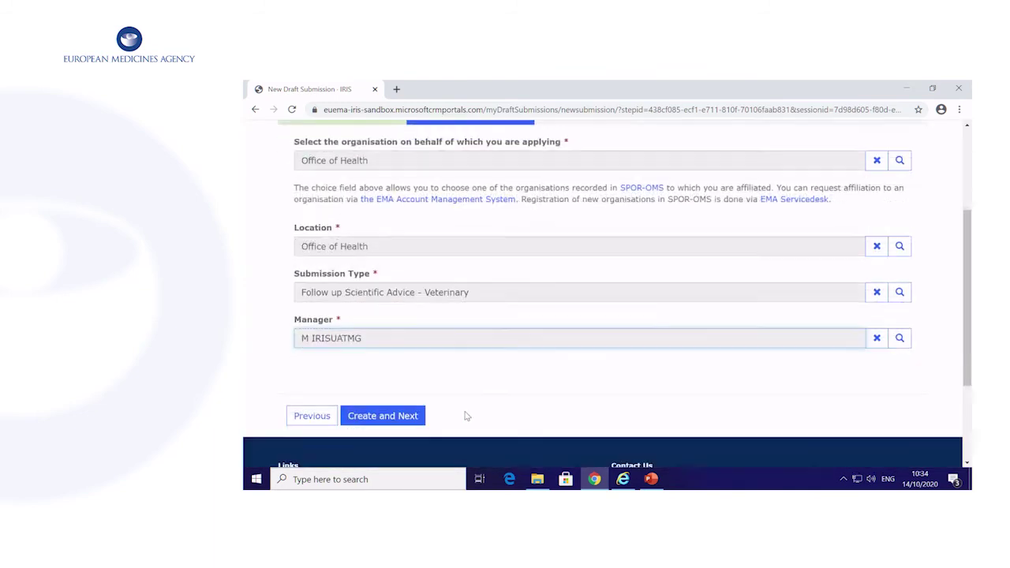
pyautogui.click(401, 288)
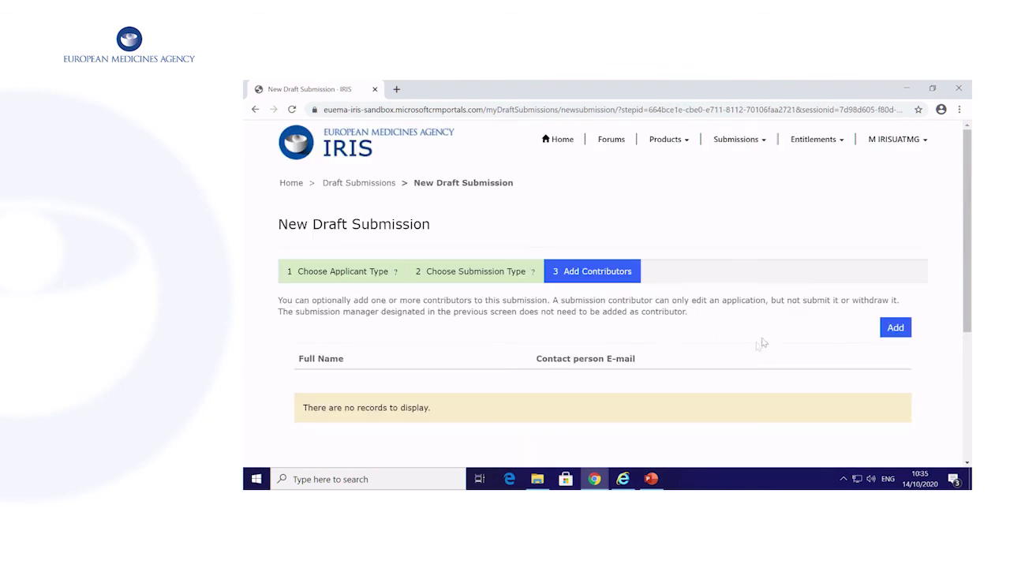
# - Look at the contributor entry form, close it without adding anyone, and continue to the submission form
pyautogui.click(895, 328)
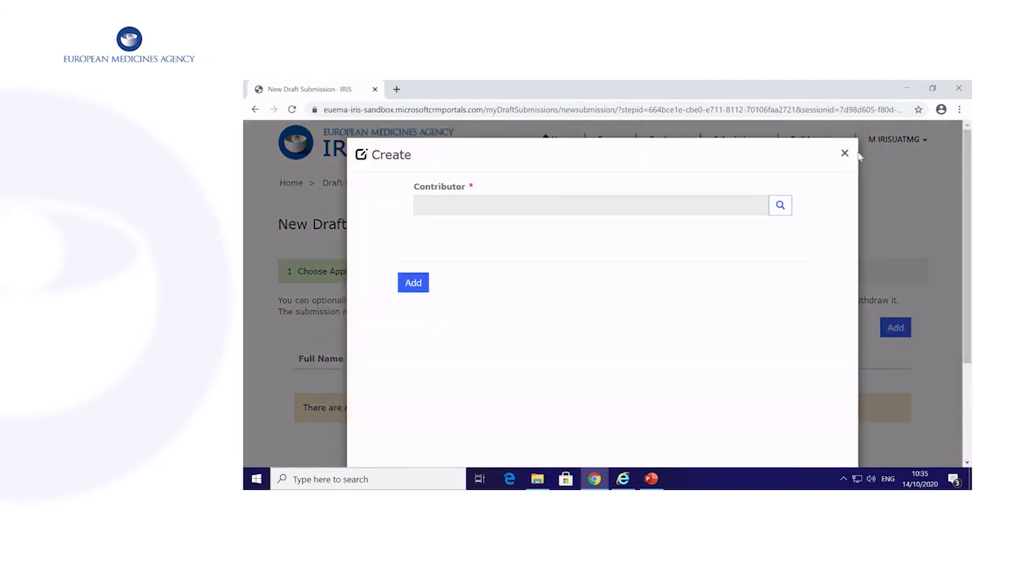
pyautogui.click(845, 153)
pyautogui.scroll(-3, 598, 314)
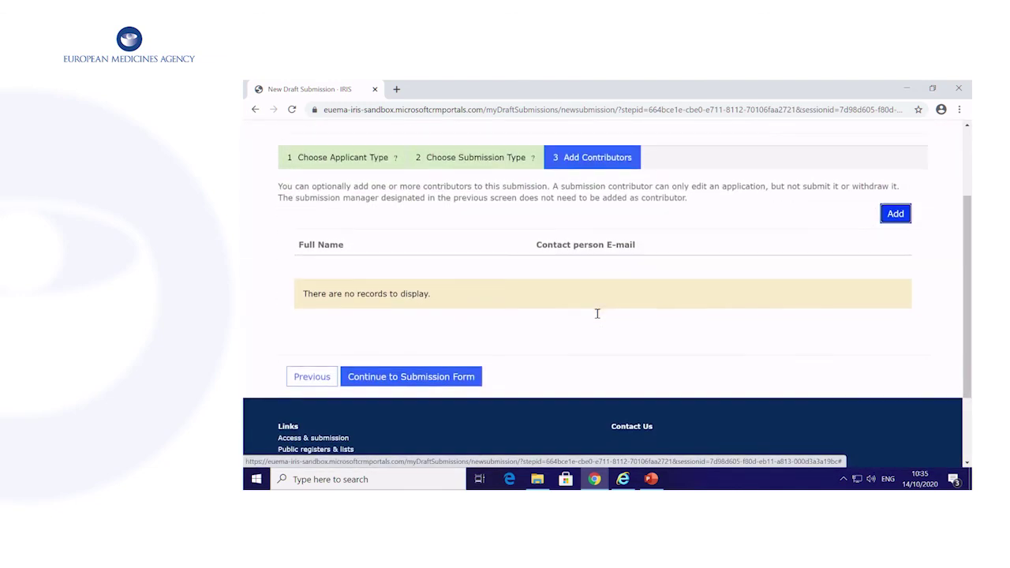
pyautogui.click(404, 381)
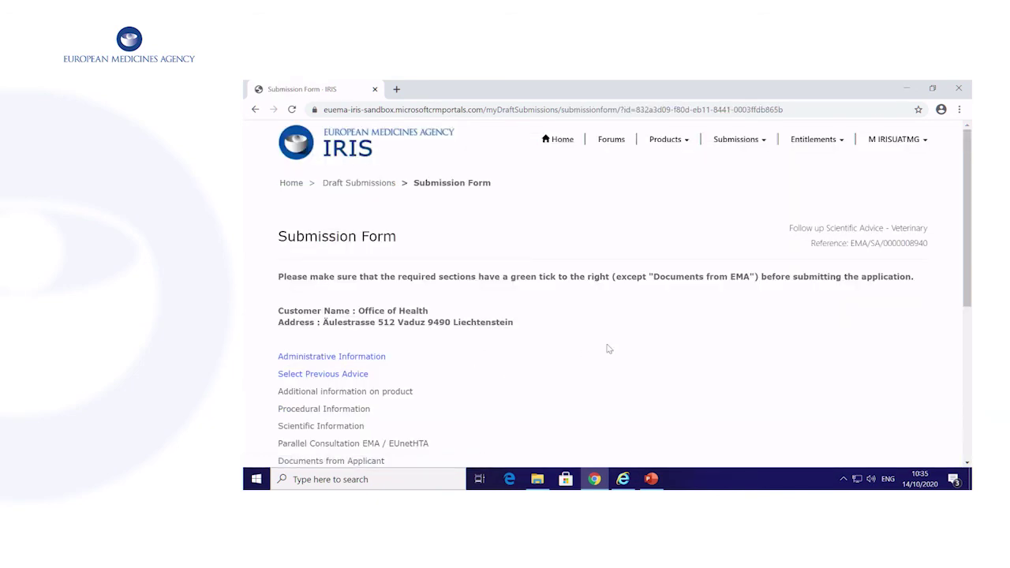
# - Open the Administrative Information section and enter the applicant's EMA customer account number
pyautogui.scroll(-2, 587, 334)
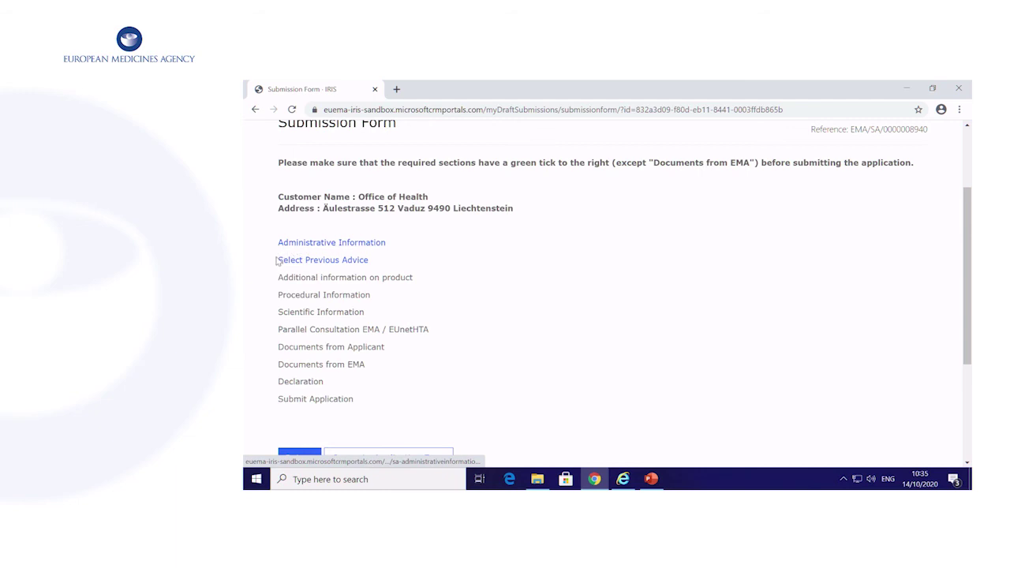
pyautogui.click(337, 247)
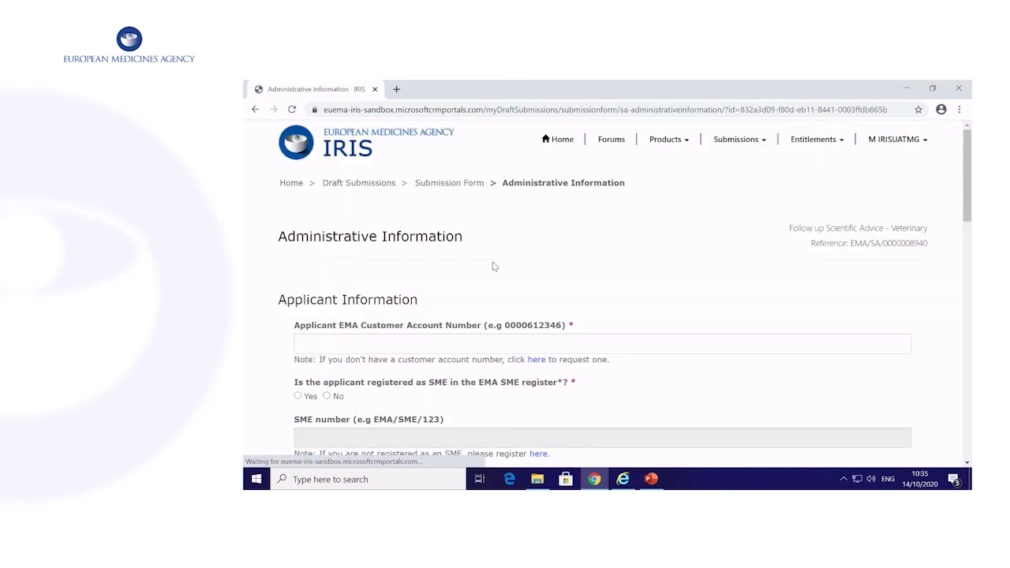
pyautogui.click(482, 344)
pyautogui.click(327, 365)
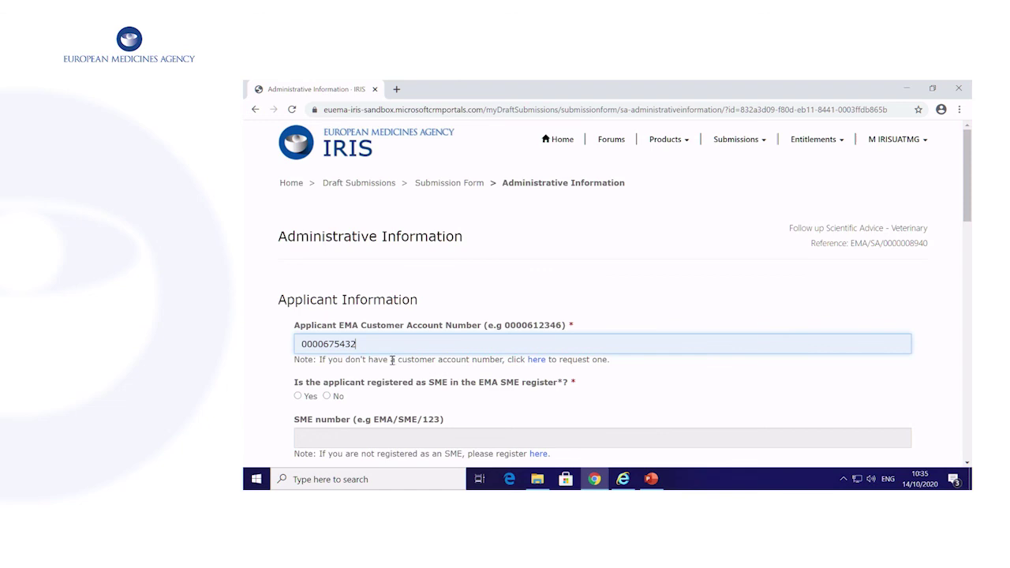
# - Declare the applicant as registered in the EMA SME register and enter its SME number
pyautogui.scroll(-1, 298, 340)
pyautogui.click(298, 339)
pyautogui.click(323, 382)
pyautogui.click(312, 415)
# - Set the SME type to Non-EEA based SME organisation linked to an EEA-based SME consultant, and answer No for the applicant being part of Academia
pyautogui.scroll(-2, 420, 327)
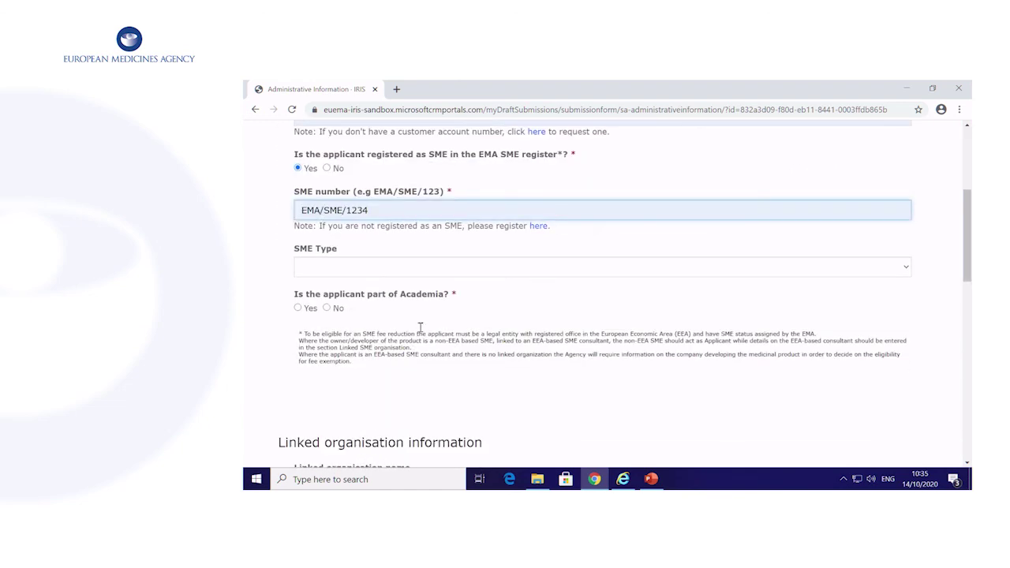
pyautogui.click(375, 269)
pyautogui.click(377, 296)
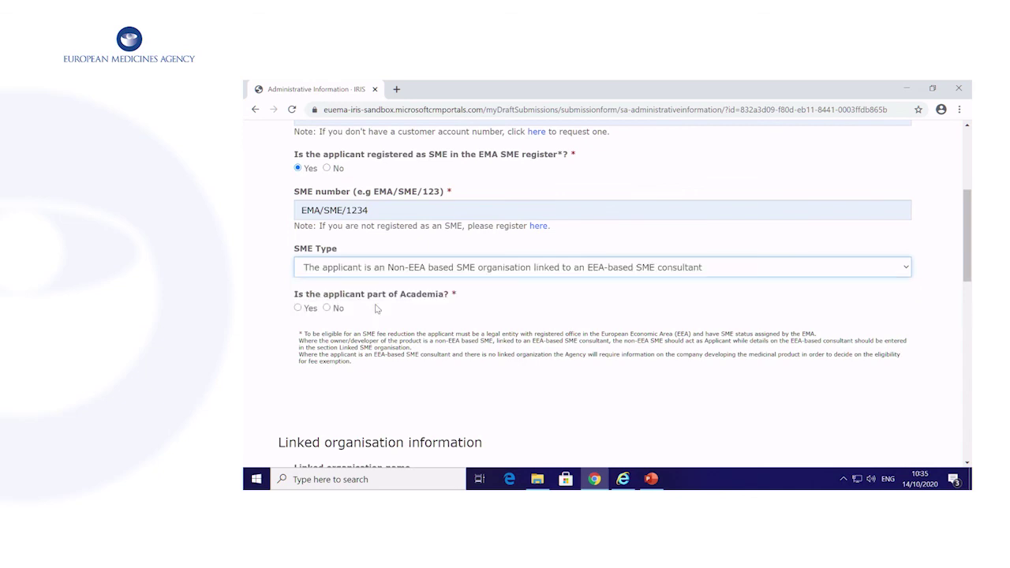
pyautogui.click(326, 308)
# - Choose "Herbalux" Sp. z o.o. as the linked organisation and enter its customer account number
pyautogui.scroll(-3, 489, 363)
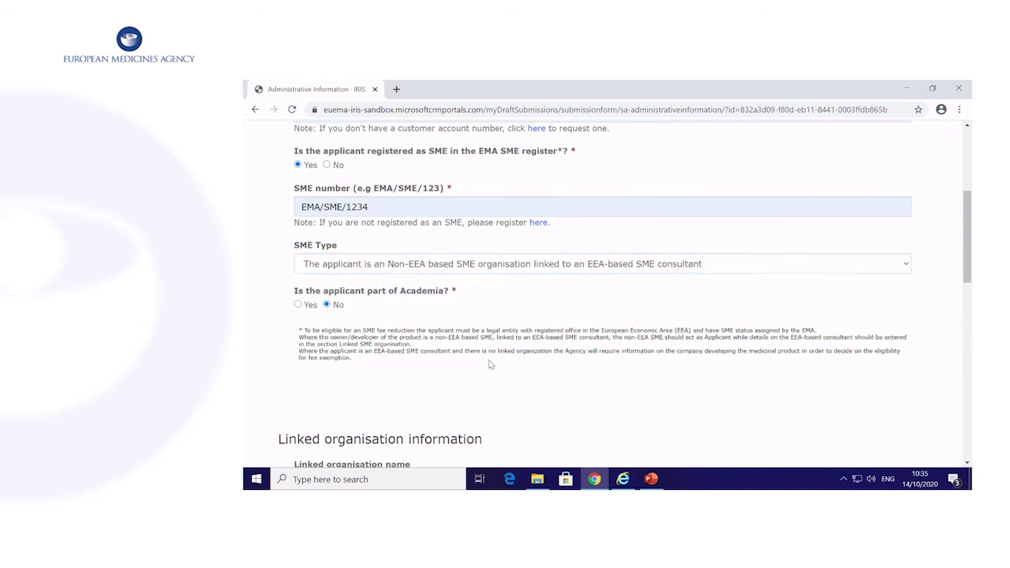
pyautogui.scroll(-1, 489, 363)
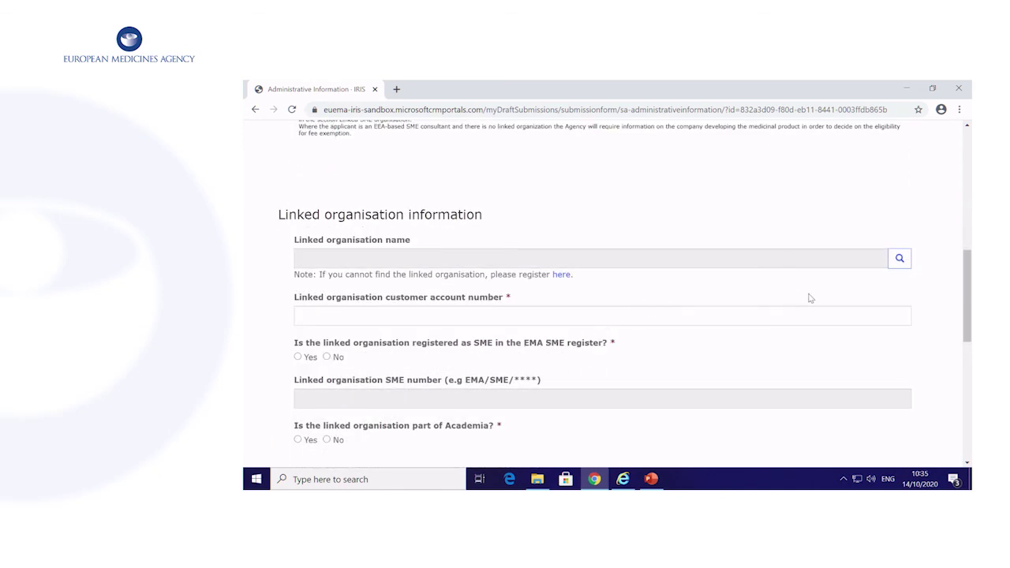
pyautogui.click(899, 259)
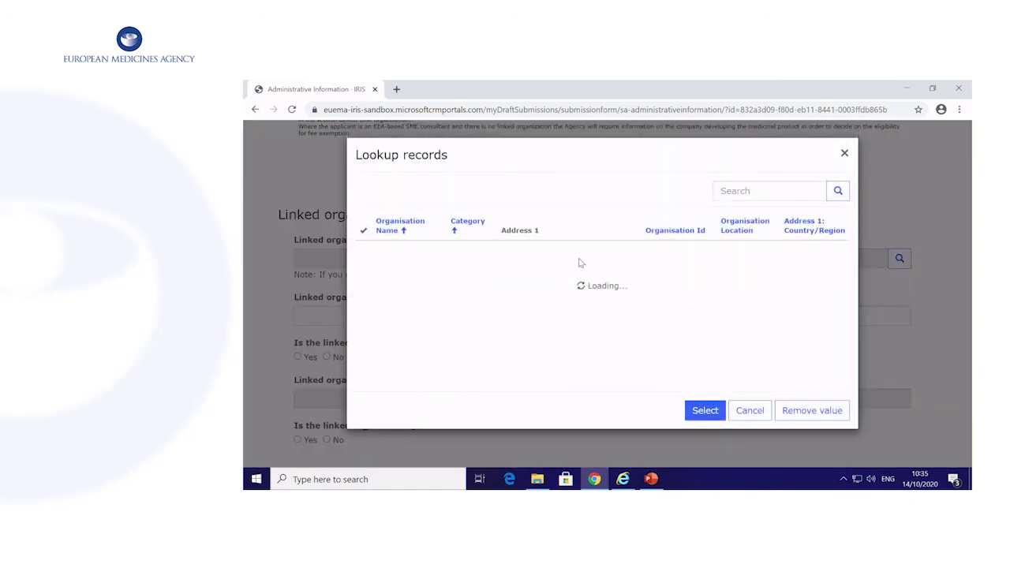
pyautogui.click(505, 309)
pyautogui.click(687, 445)
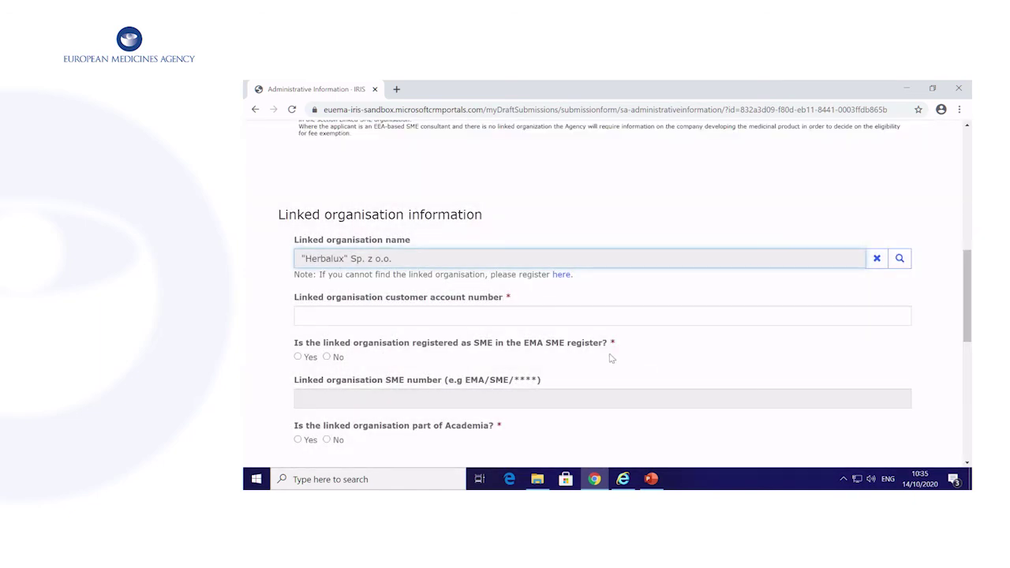
pyautogui.click(473, 313)
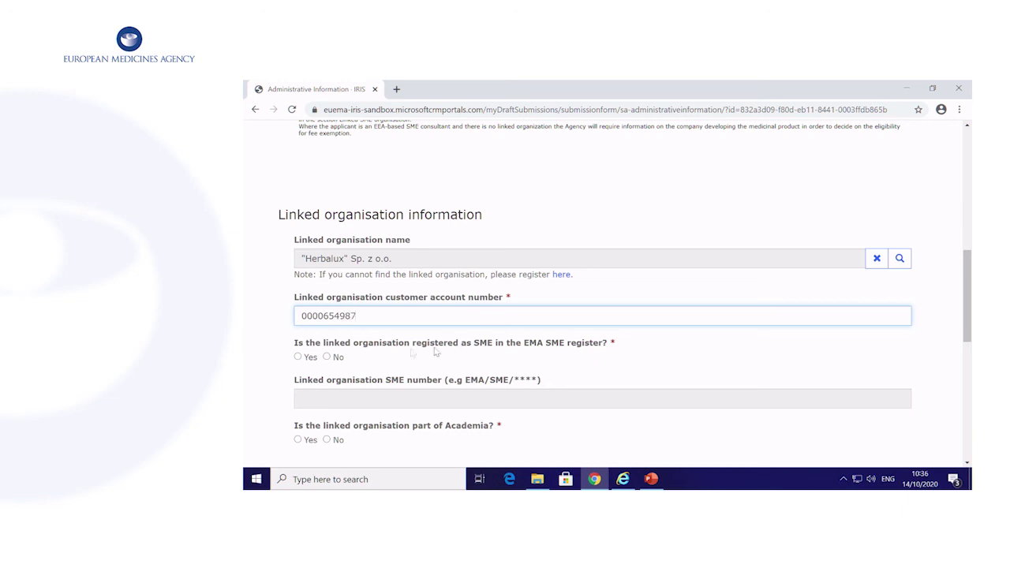
# - Declare the linked organisation as SME registered, enter its SME number, and answer No for being part of Academia
pyautogui.click(298, 357)
pyautogui.click(363, 398)
pyautogui.click(359, 416)
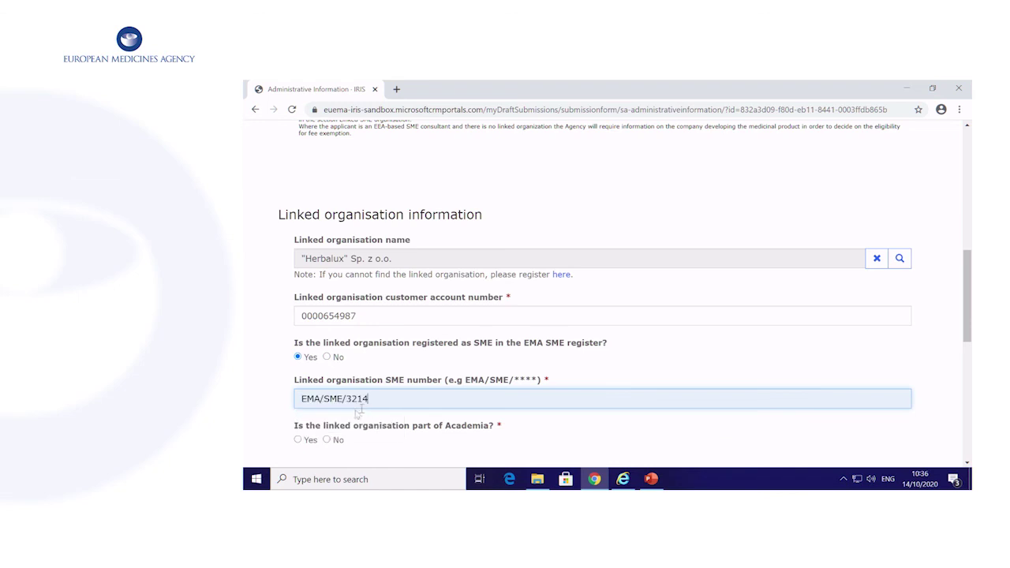
pyautogui.click(327, 440)
# - Fill in the financial contact person's name, e-mail and telephone number, and save the administrative information
pyautogui.scroll(-2, 580, 375)
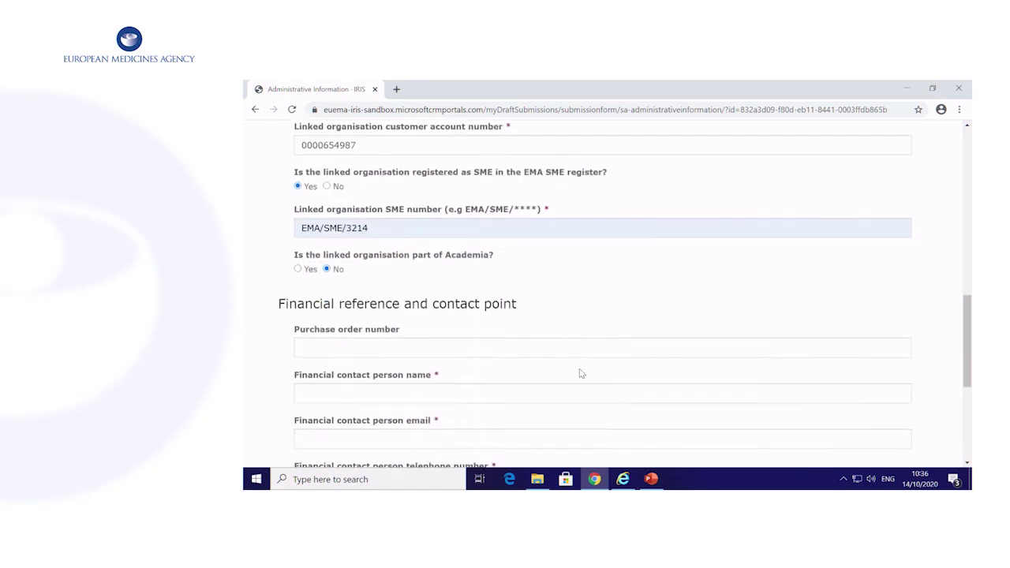
pyautogui.click(466, 392)
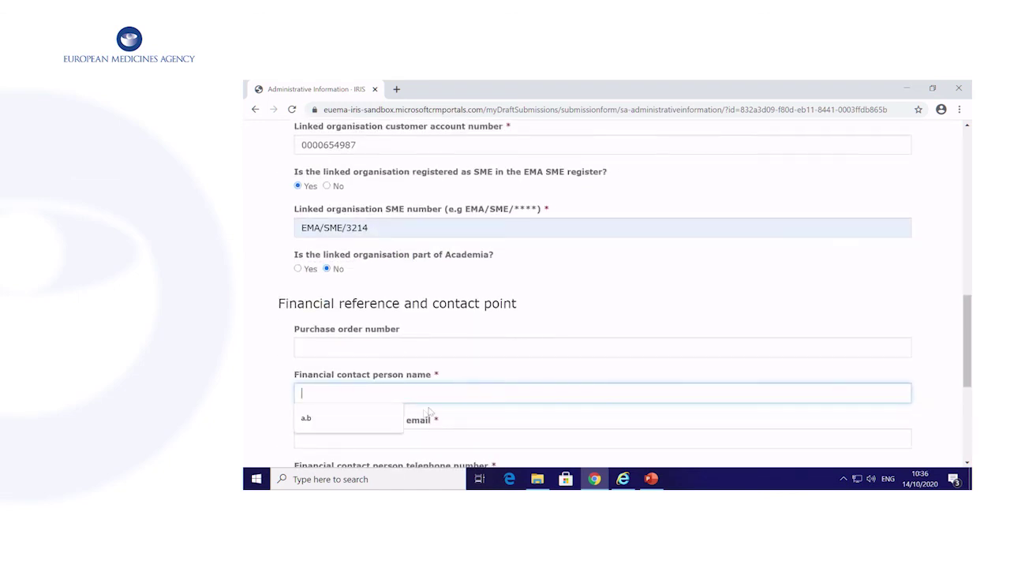
pyautogui.click(398, 420)
pyautogui.click(339, 435)
pyautogui.click(340, 420)
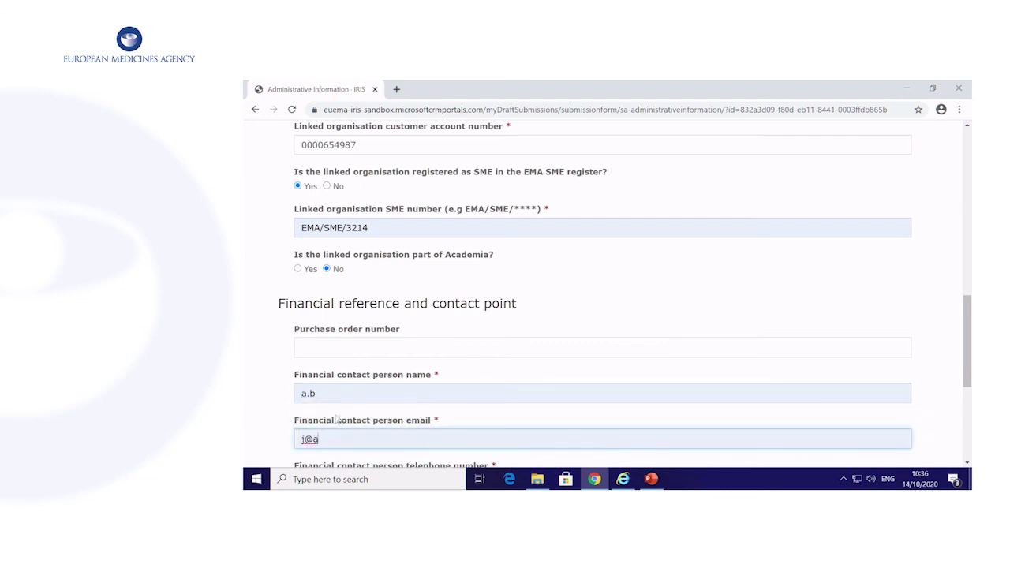
pyautogui.scroll(-2, 471, 383)
pyautogui.click(405, 374)
pyautogui.click(377, 386)
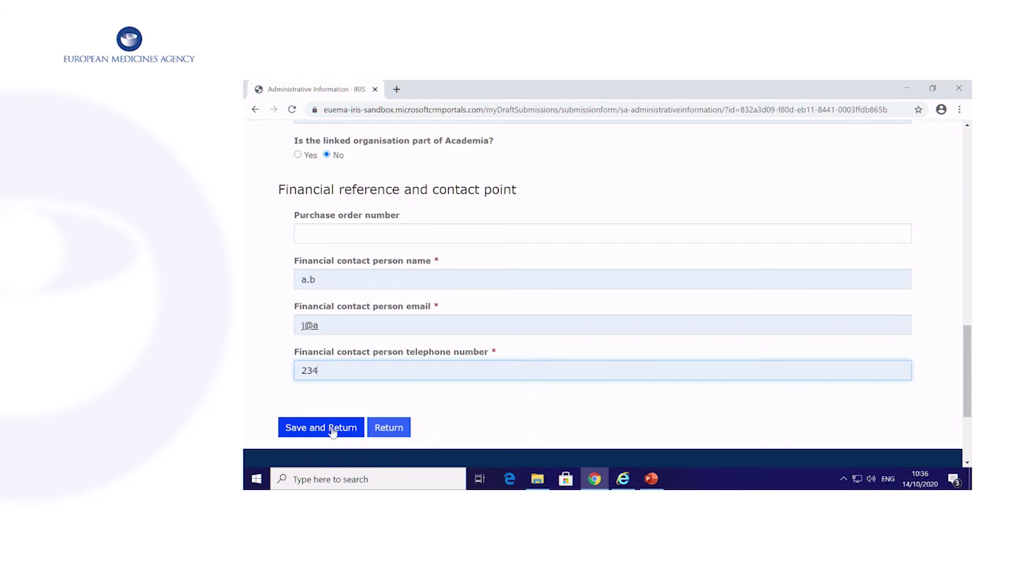
pyautogui.click(332, 430)
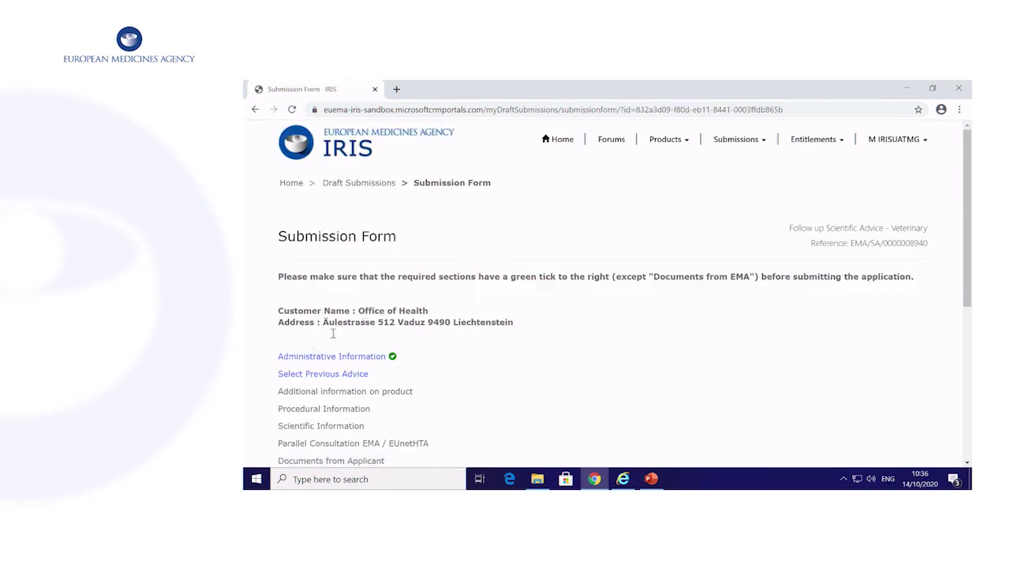
# - In Select Previous Advice, choose the PARACETAMOL entry with agreed condition Aggressivity and save the section
pyautogui.click(321, 375)
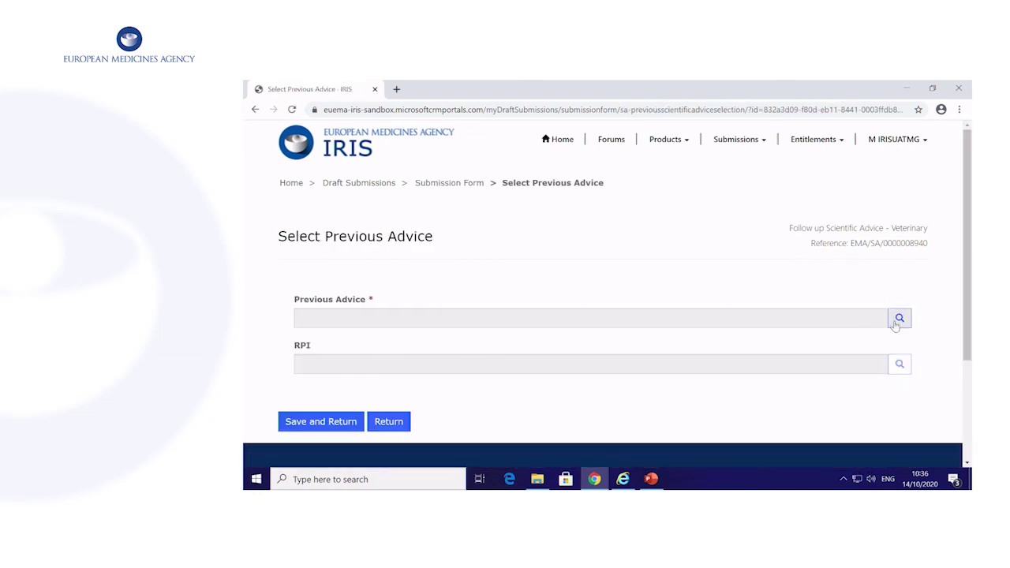
pyautogui.click(899, 319)
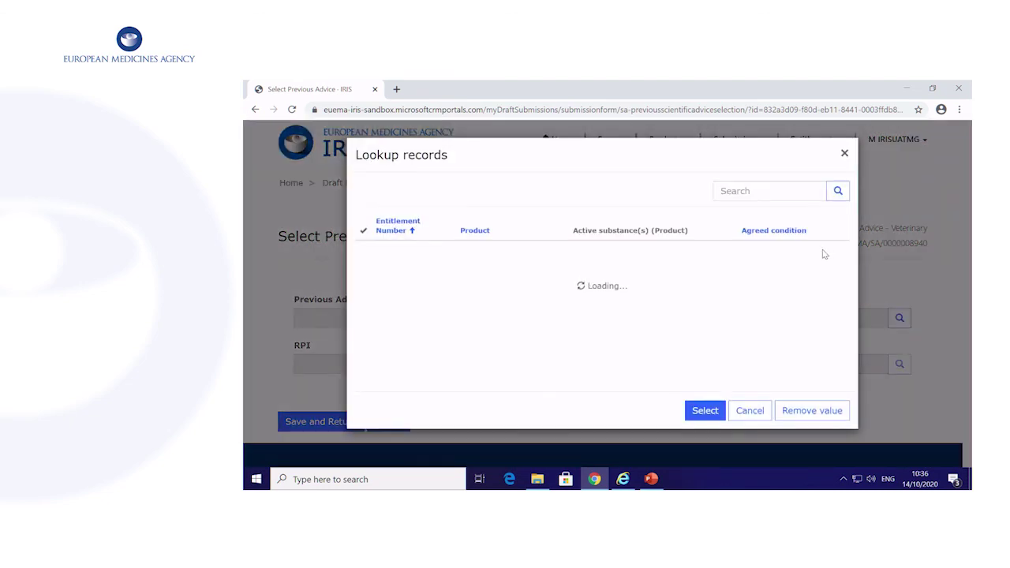
pyautogui.click(825, 254)
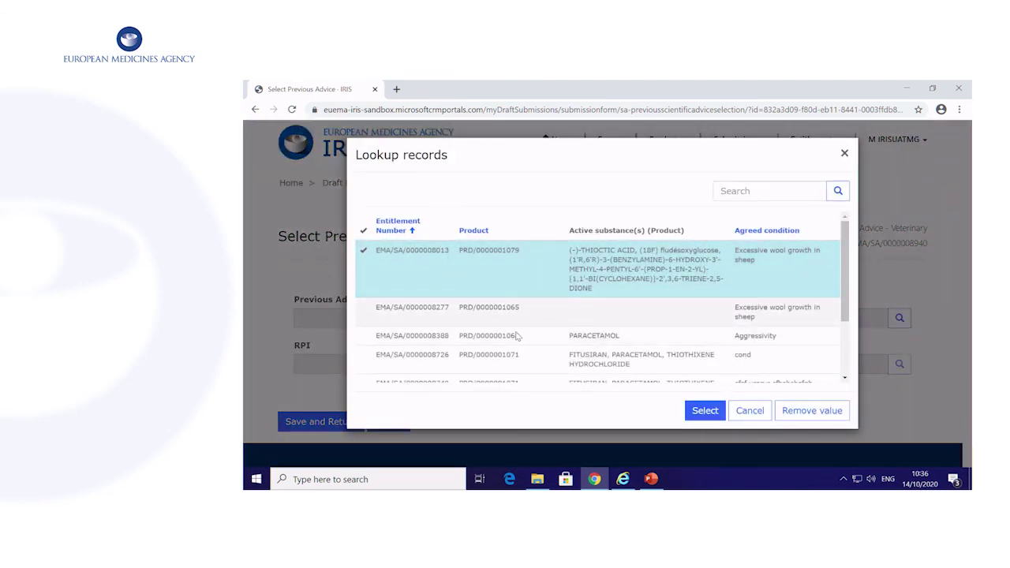
pyautogui.click(487, 336)
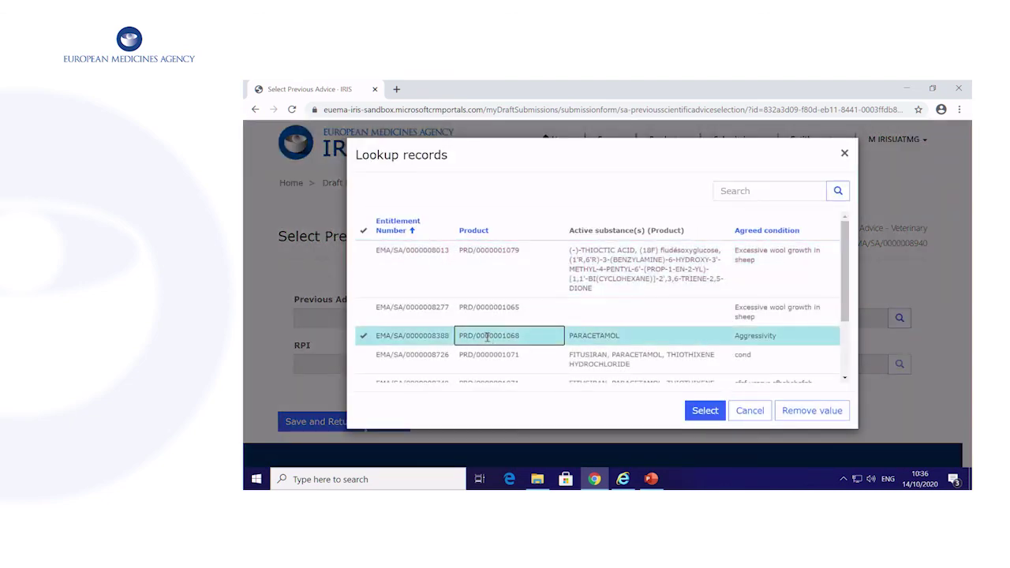
pyautogui.click(706, 411)
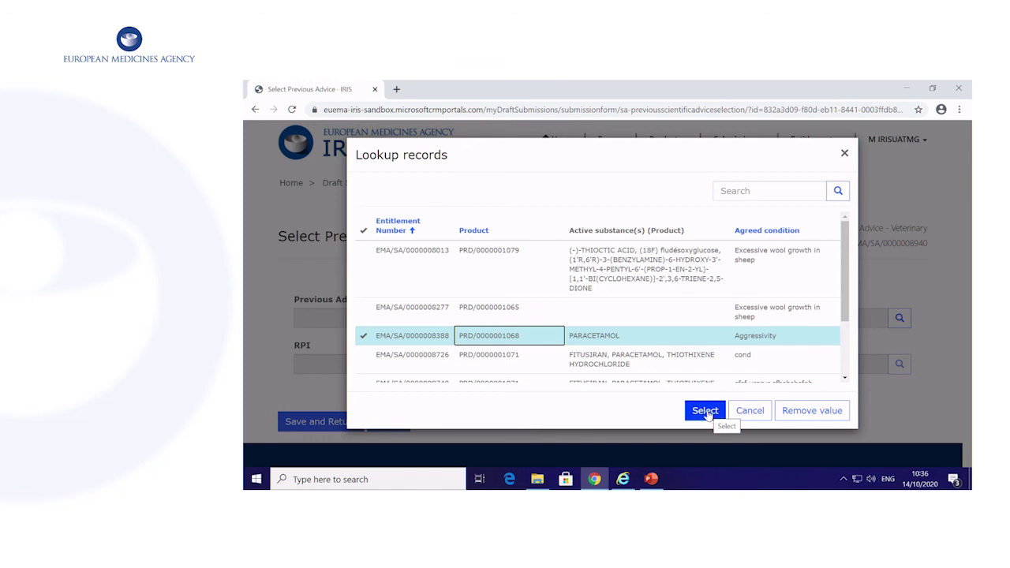
pyautogui.click(706, 411)
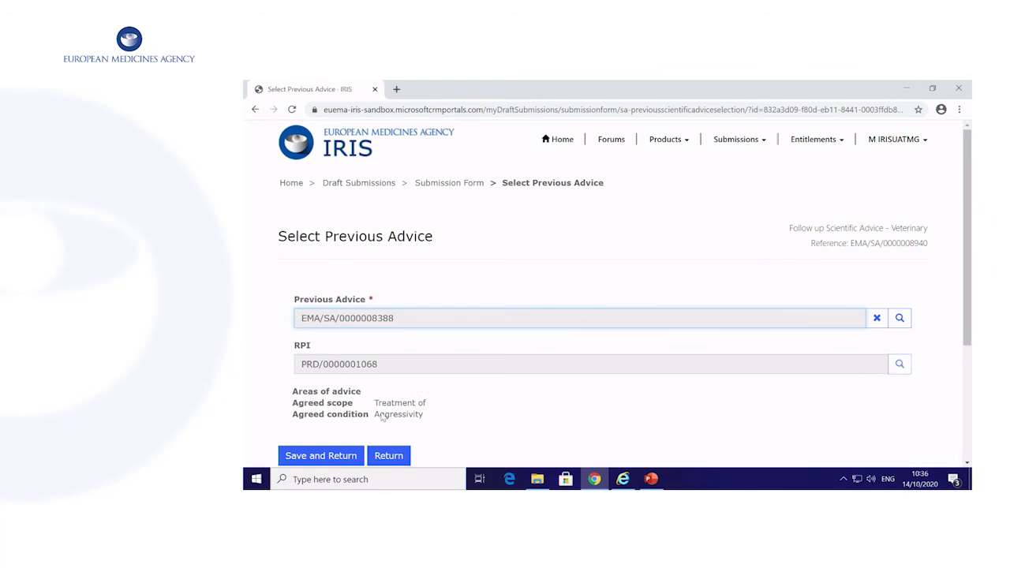
pyautogui.scroll(-3, 513, 407)
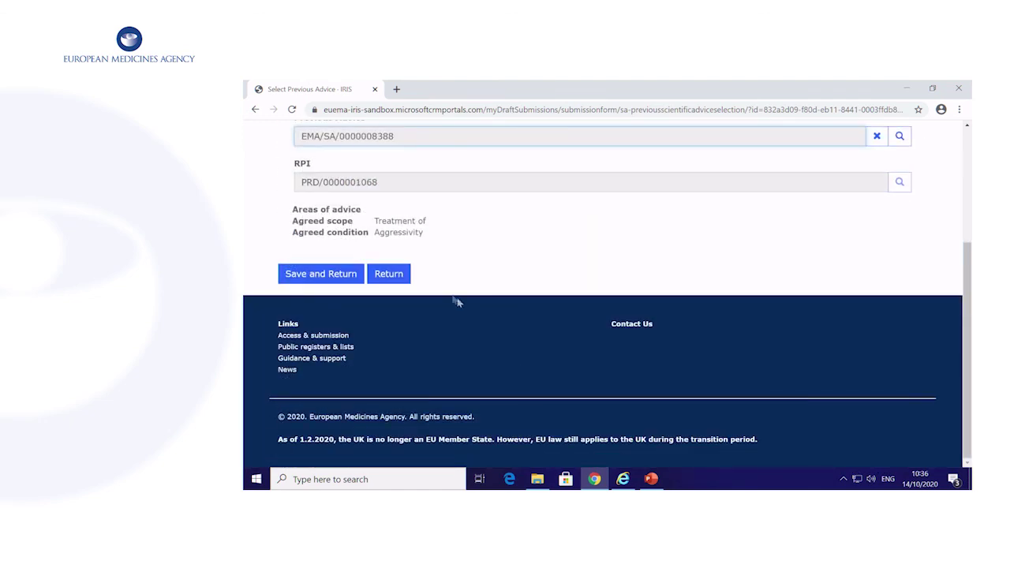
pyautogui.click(326, 271)
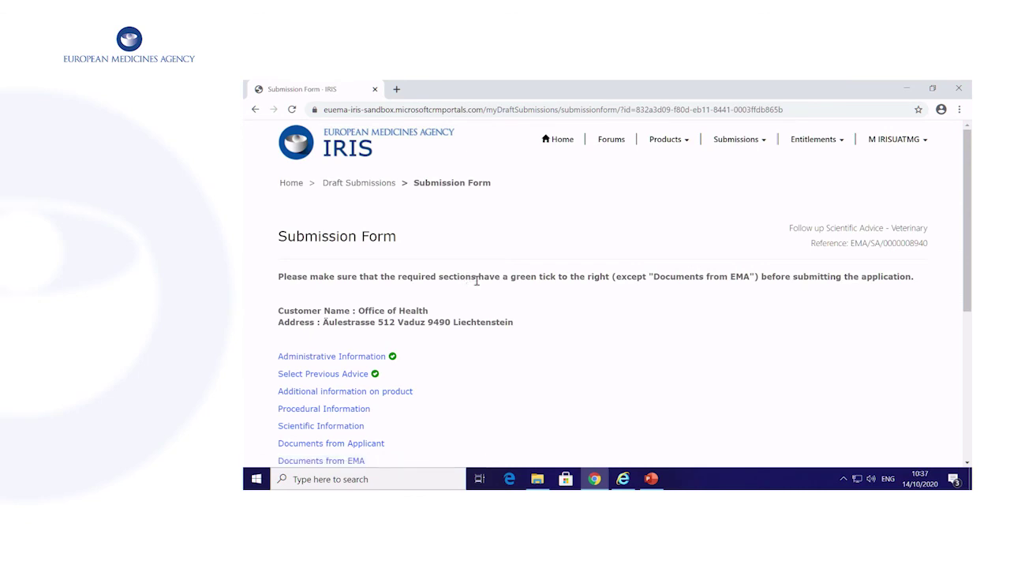
# - Review the fields and Enabling Technologies list in the Additional information on product section, and return without saving
pyautogui.scroll(-3, 474, 371)
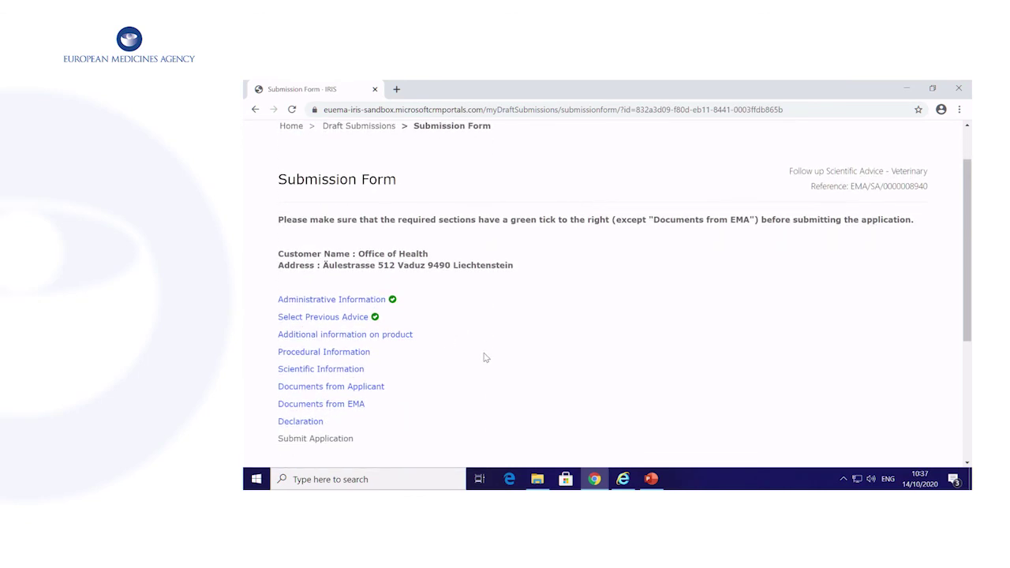
pyautogui.click(389, 281)
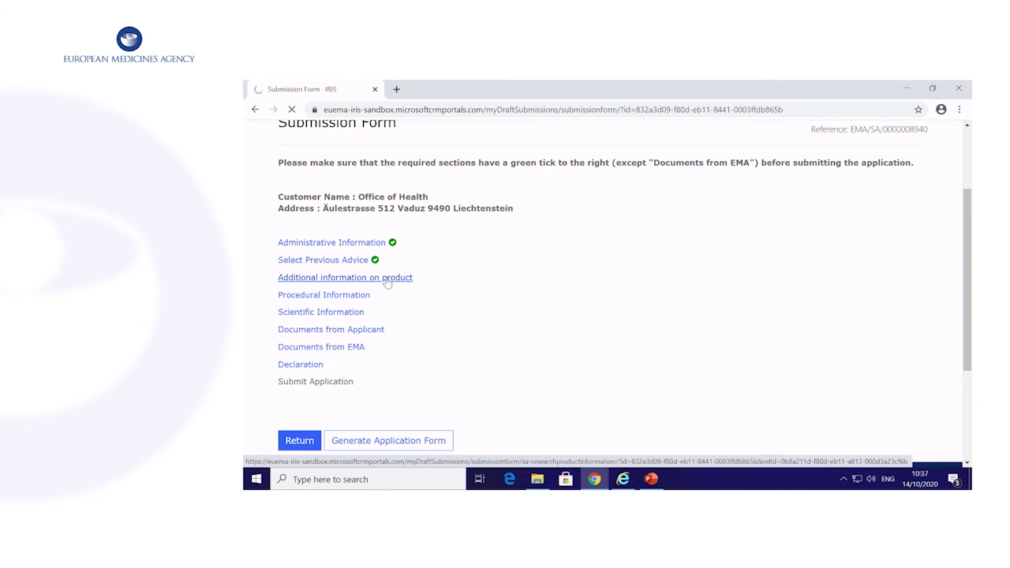
pyautogui.scroll(-2, 613, 312)
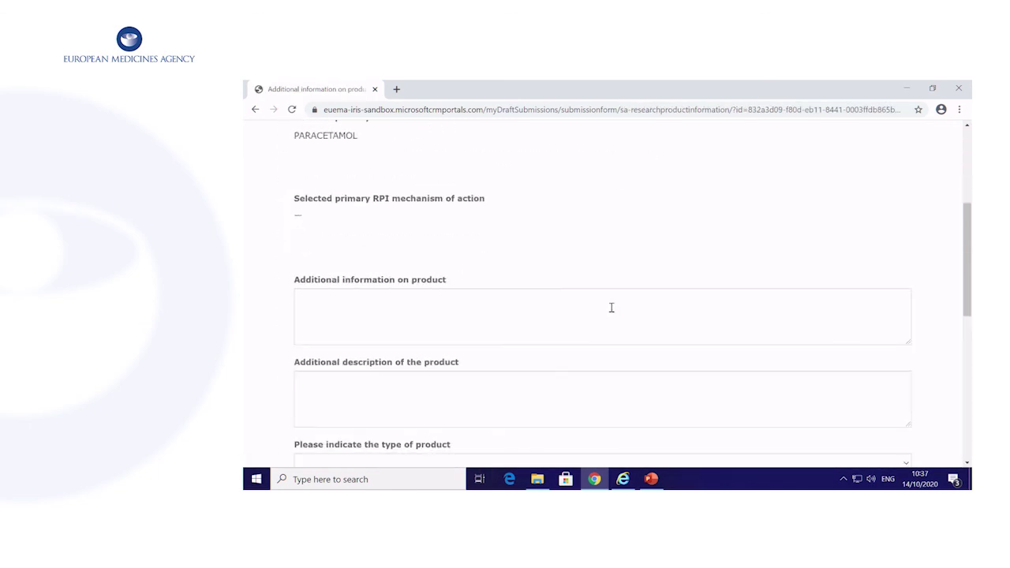
pyautogui.scroll(-3, 611, 308)
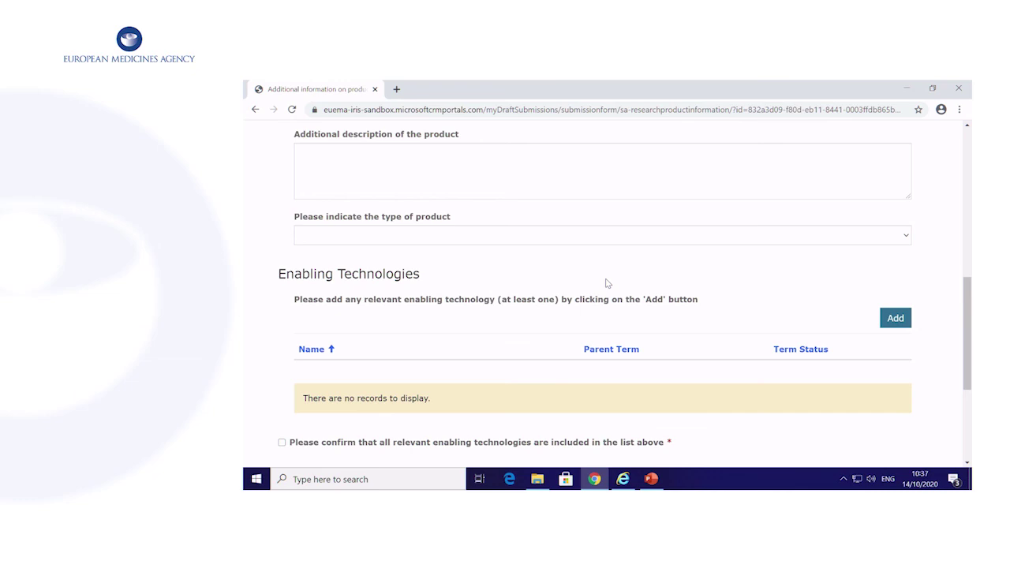
pyautogui.scroll(-2, 608, 283)
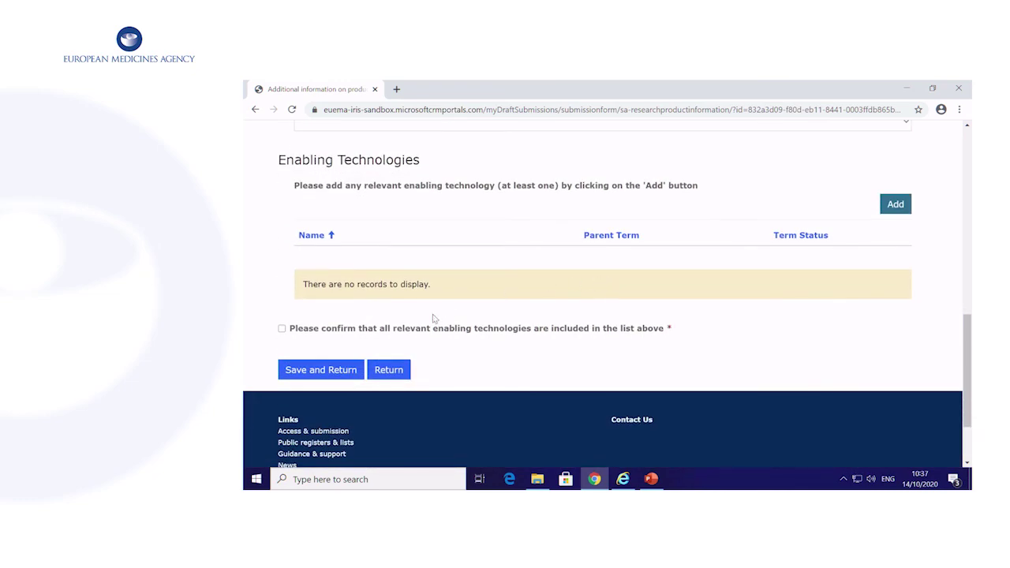
pyautogui.click(383, 373)
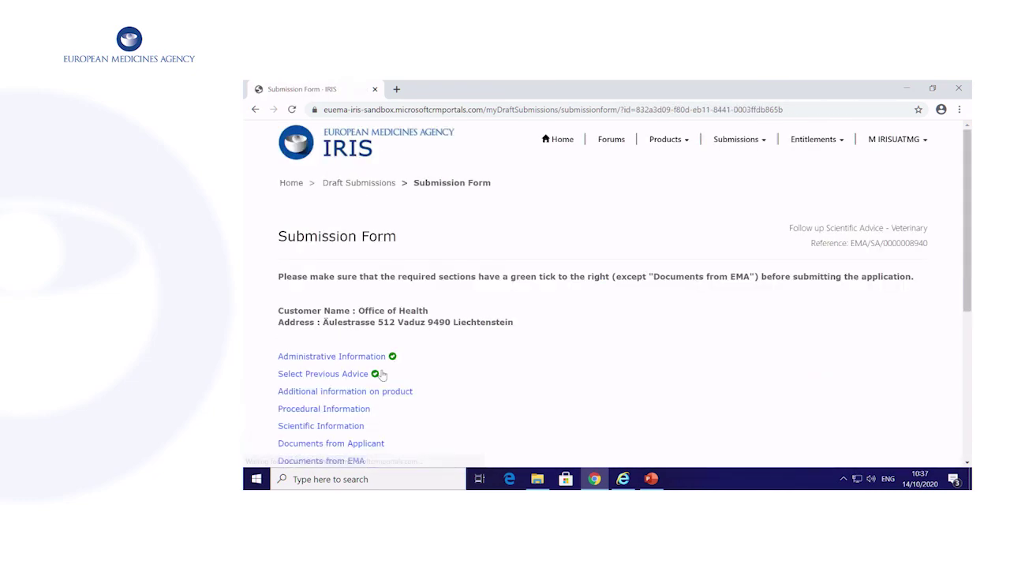
# - Review the Procedural Information section from the preparatory meeting to the national previous advice, and return without saving
pyautogui.scroll(-1, 505, 349)
pyautogui.click(348, 357)
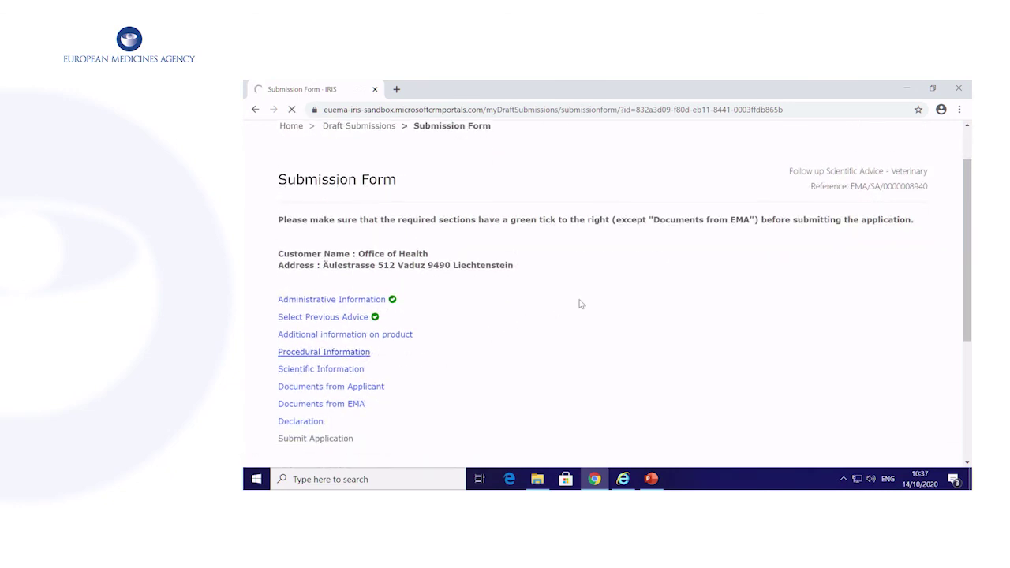
pyautogui.scroll(-2, 580, 303)
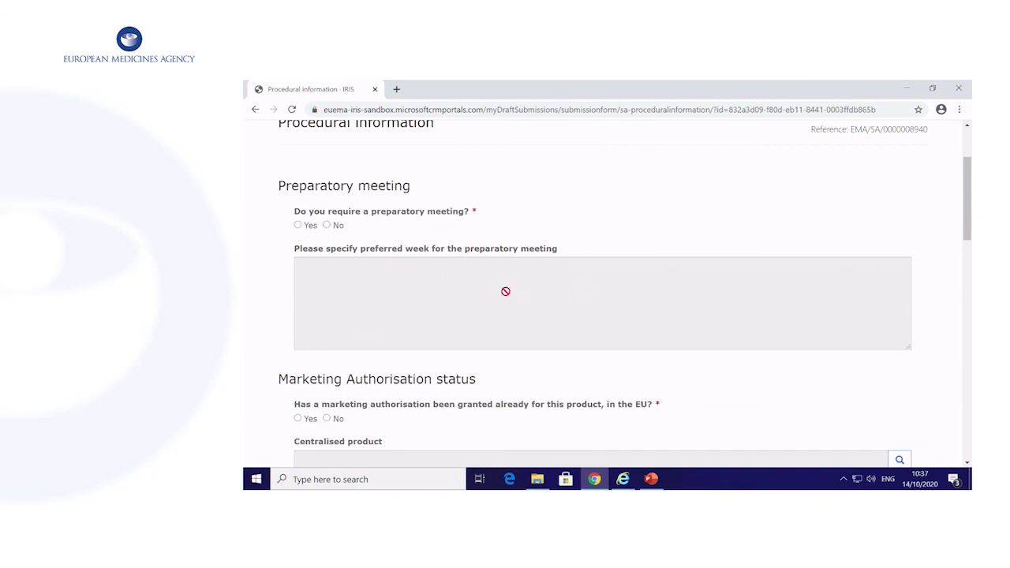
pyautogui.scroll(-1, 565, 304)
pyautogui.scroll(-3, 565, 304)
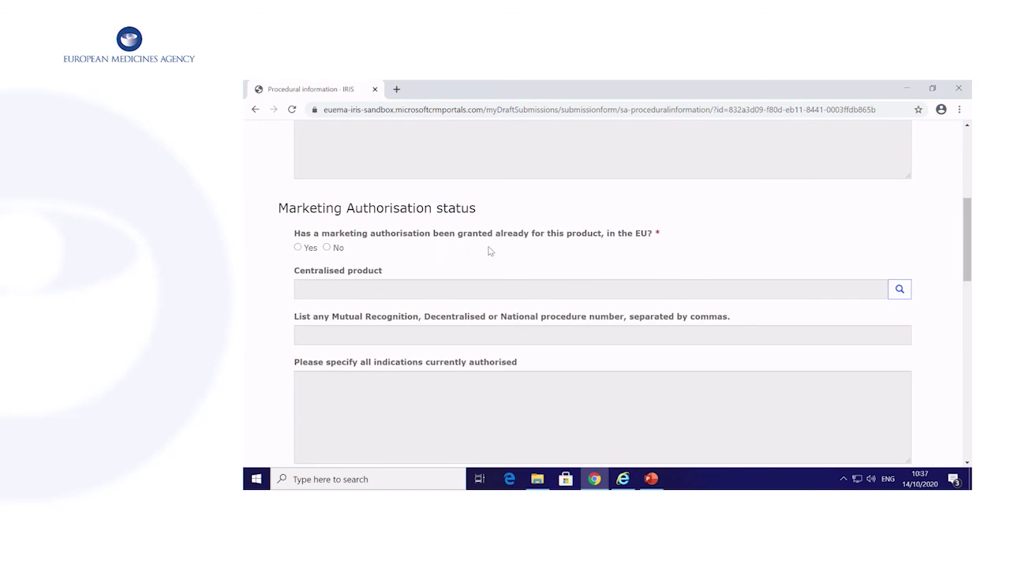
pyautogui.scroll(-3, 572, 299)
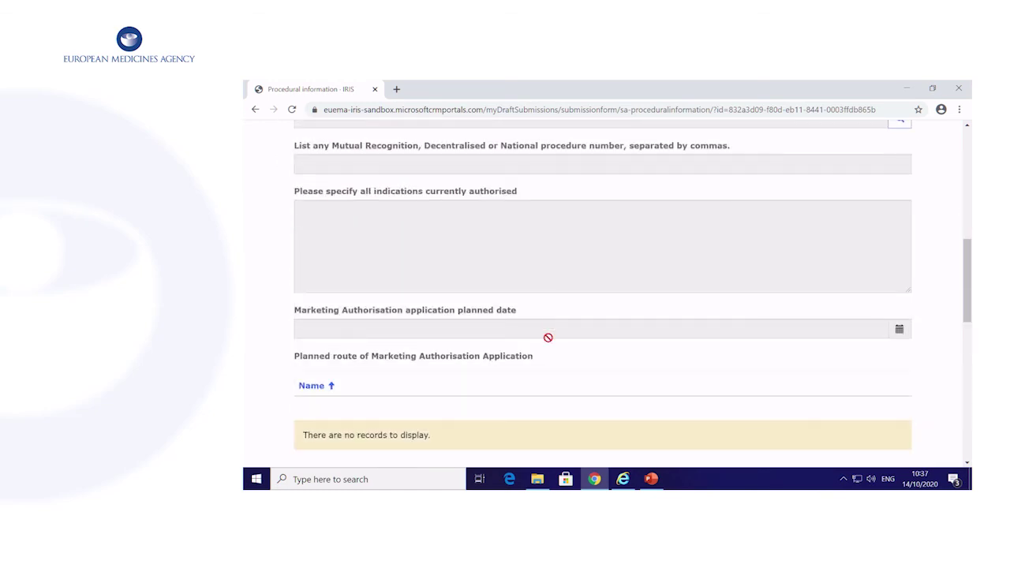
pyautogui.scroll(-2, 548, 337)
pyautogui.scroll(-4, 547, 338)
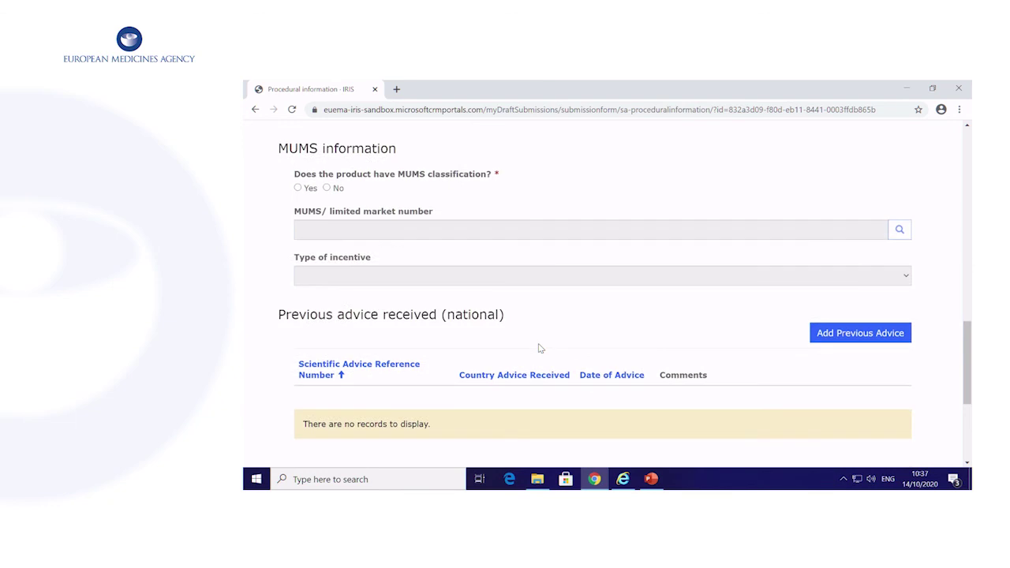
pyautogui.scroll(-3, 493, 351)
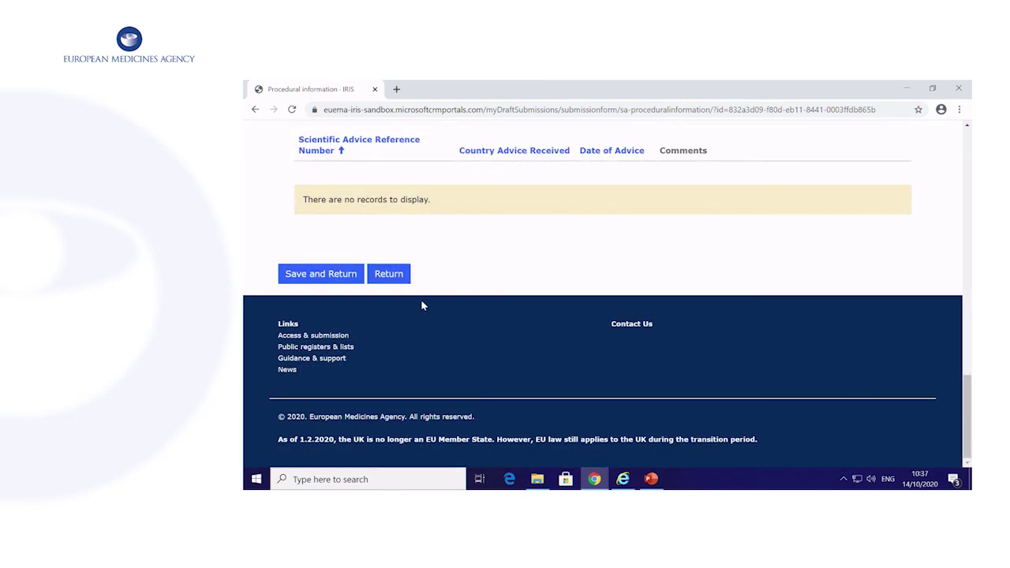
pyautogui.click(388, 275)
# - In Scientific Information, set the planned legal basis to Applications for limited markets (Article 23 of Regulation (EU) 2019/6) and save the section
pyautogui.scroll(-2, 484, 319)
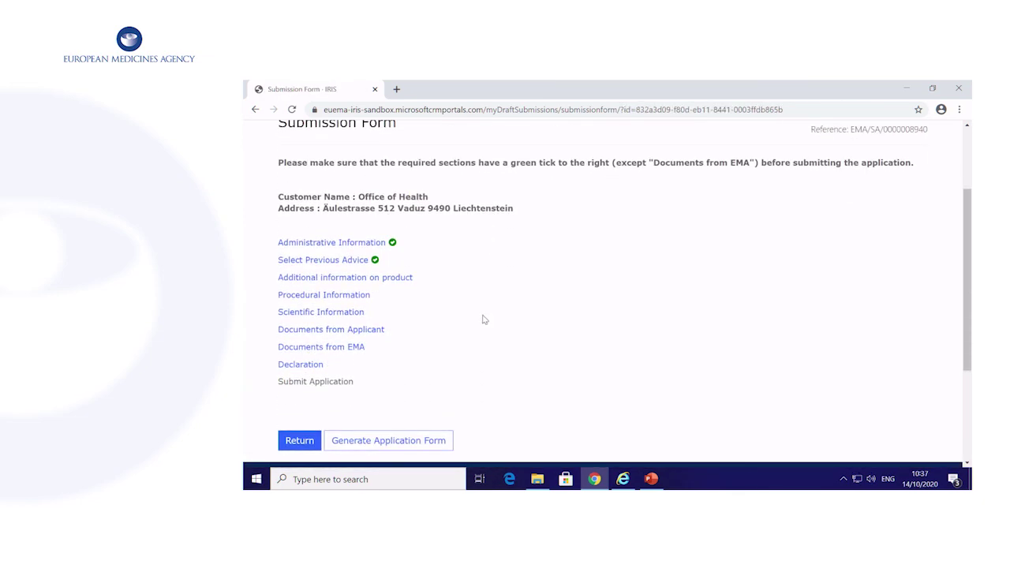
pyautogui.click(338, 313)
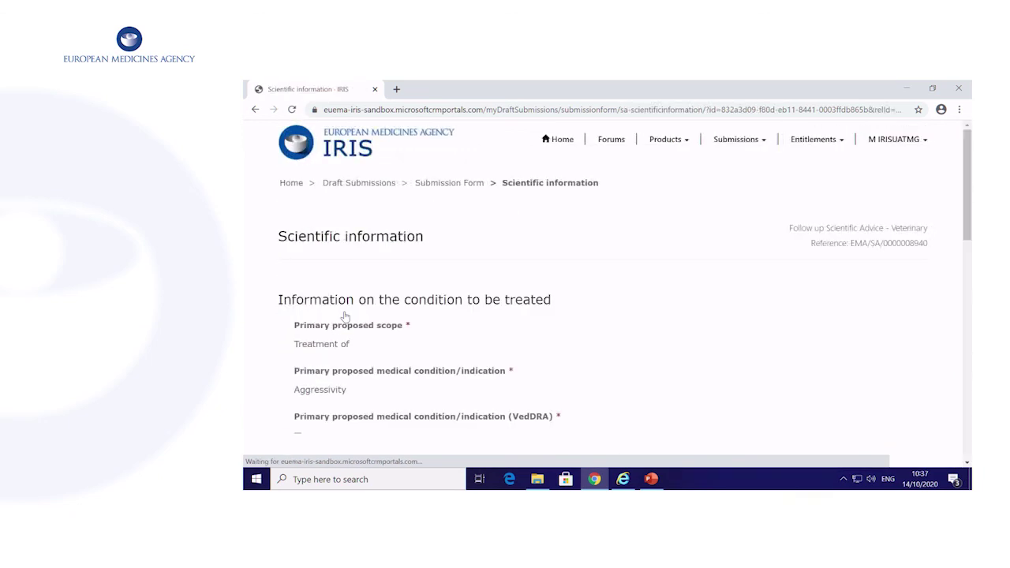
pyautogui.scroll(-2, 621, 287)
pyautogui.scroll(-2, 621, 287)
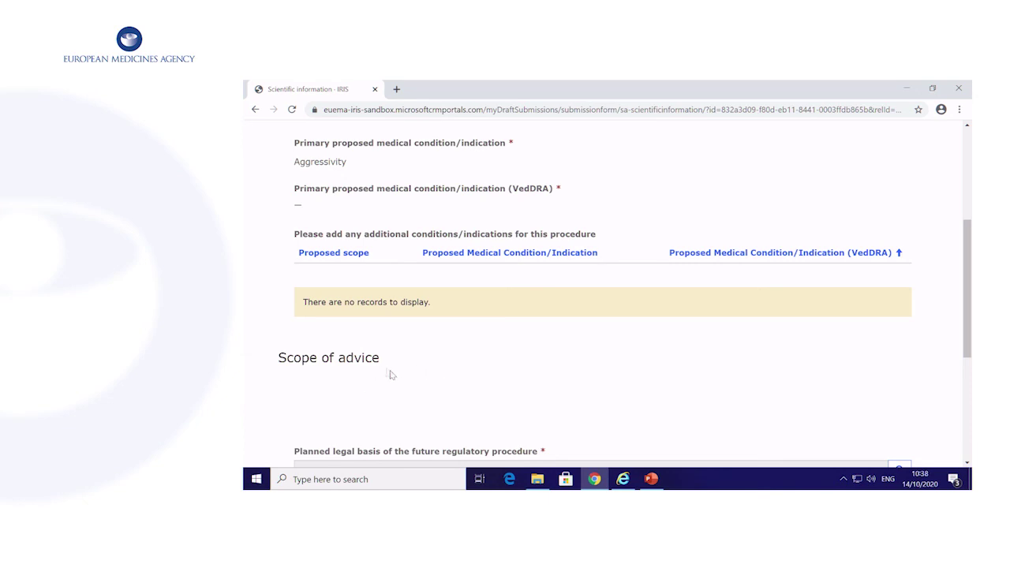
pyautogui.scroll(-2, 398, 394)
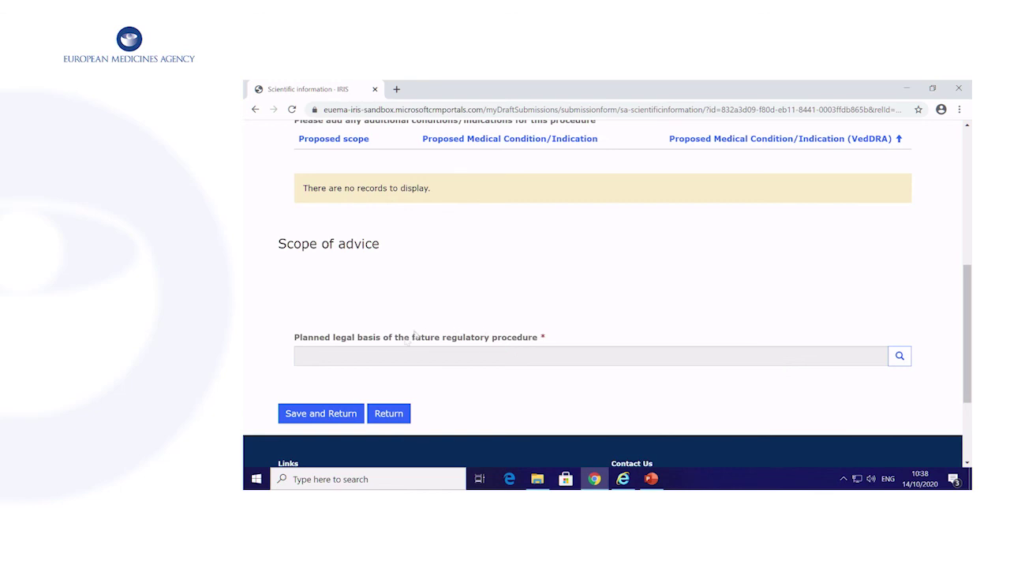
pyautogui.click(900, 358)
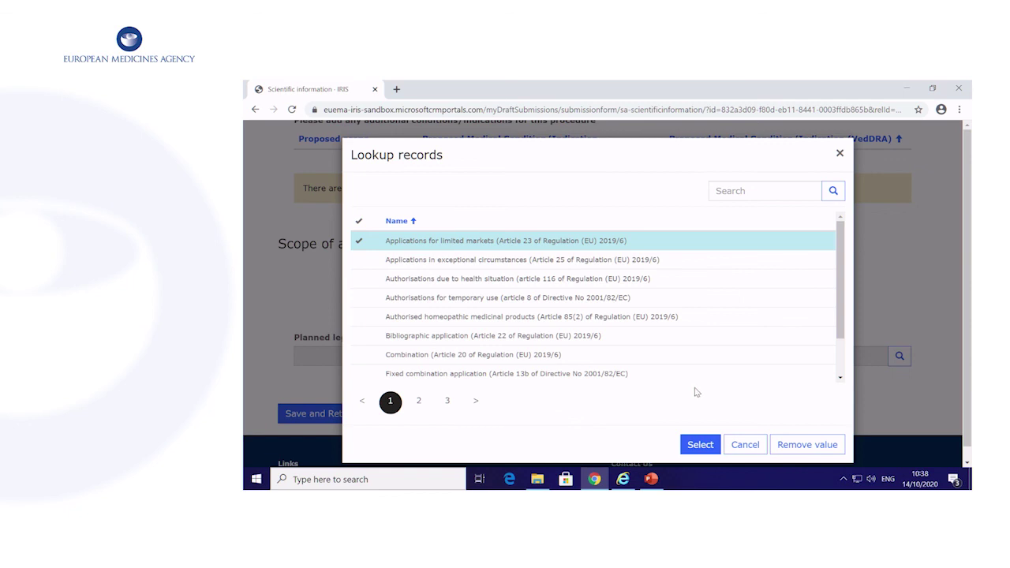
pyautogui.click(700, 446)
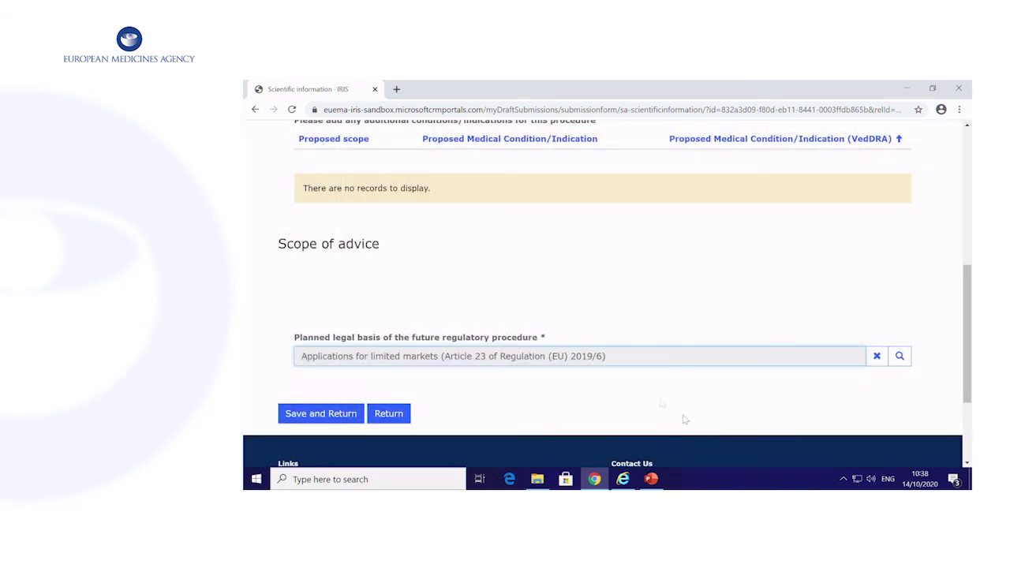
pyautogui.click(324, 415)
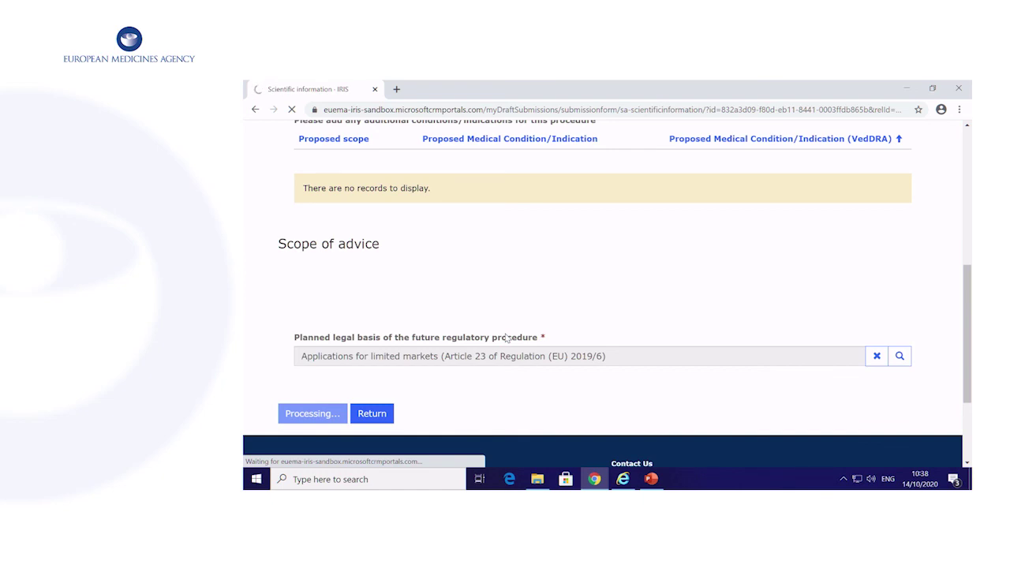
# - Tick the applicable fee acknowledgement in the Declaration section, and return to the submission form without saving
pyautogui.scroll(-2, 509, 348)
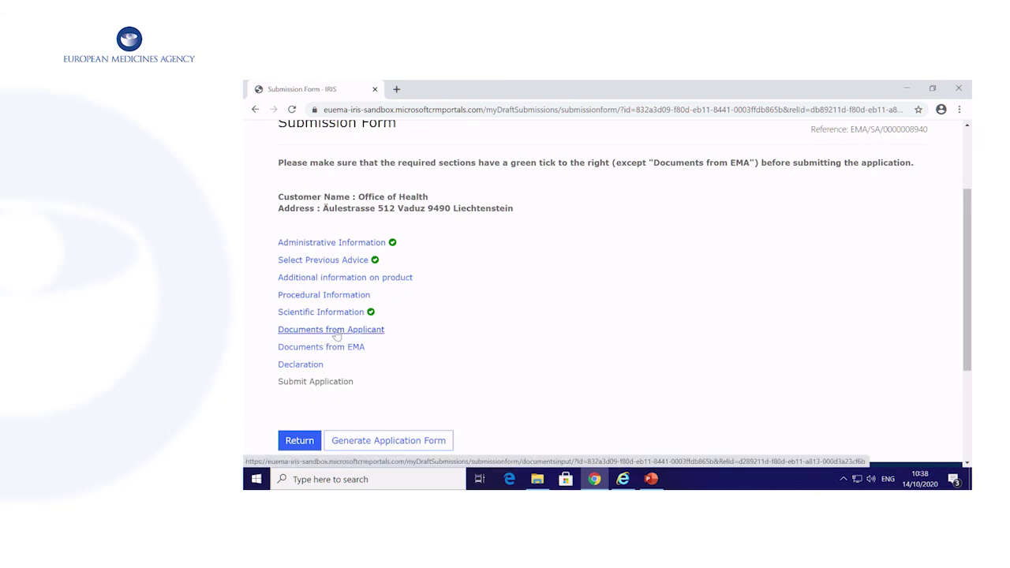
pyautogui.click(315, 366)
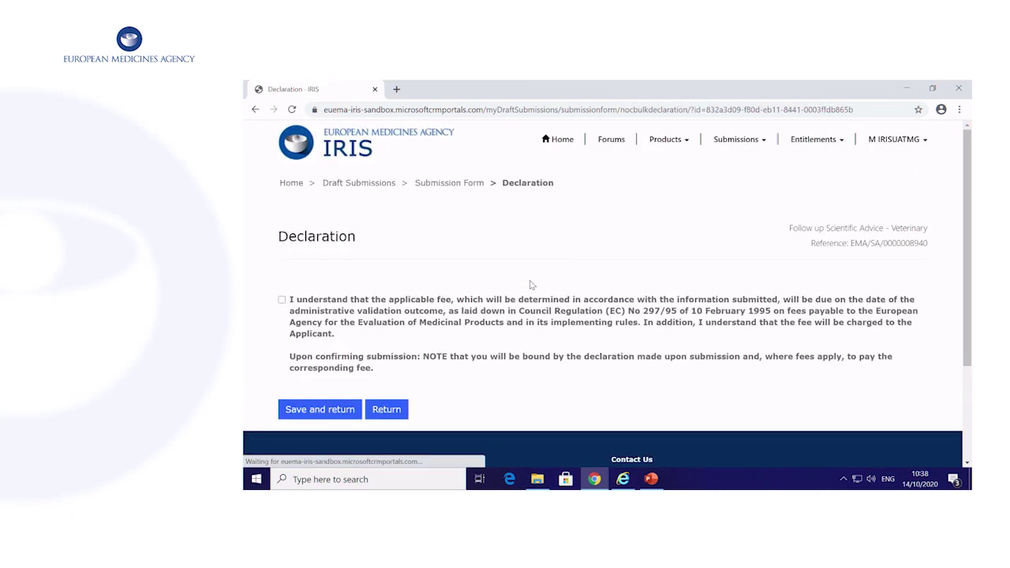
pyautogui.click(282, 301)
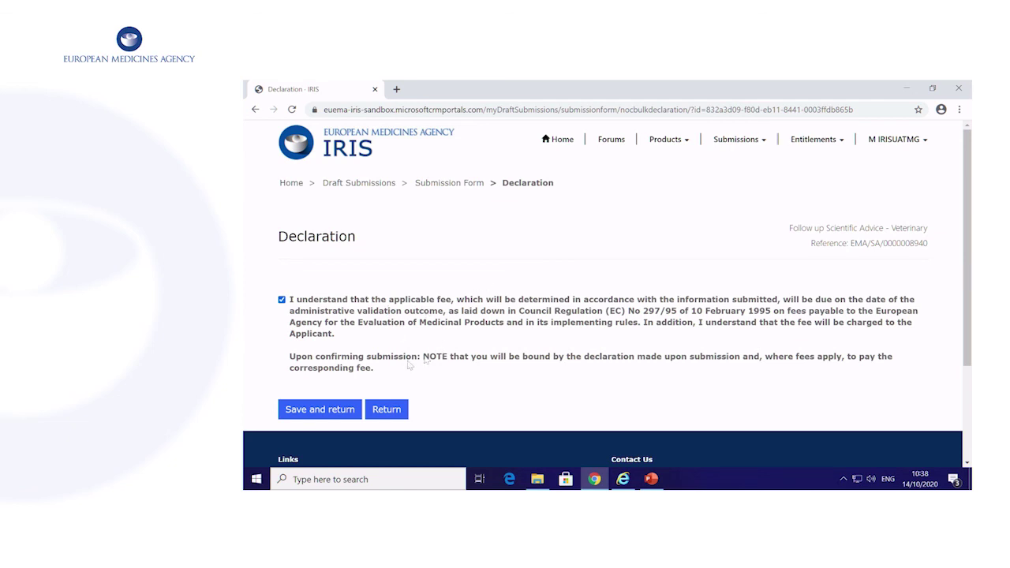
pyautogui.click(383, 410)
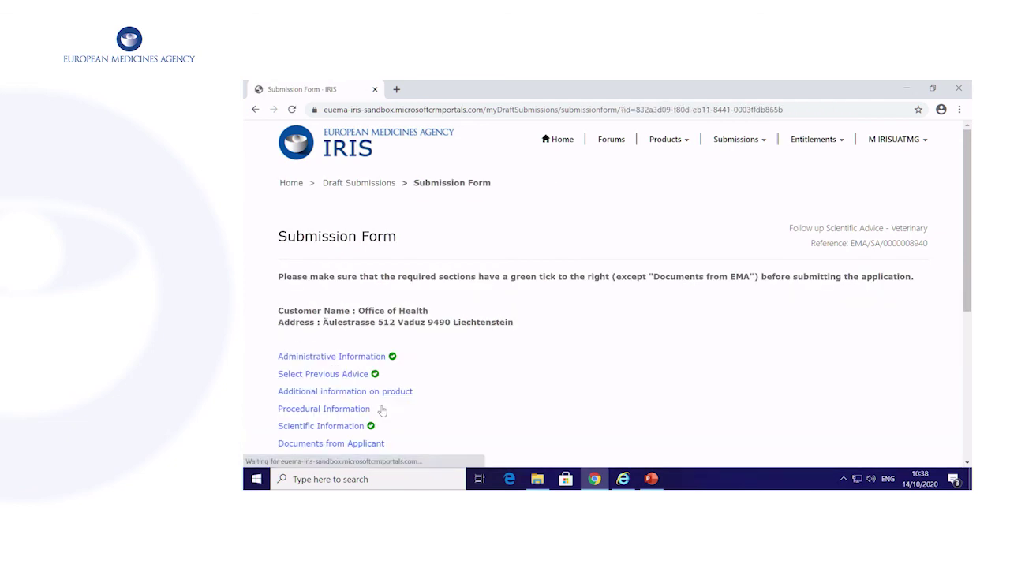
# - Check the completion status of the submission form's sections, and switch to the PowerPoint presentation
pyautogui.scroll(-2, 432, 378)
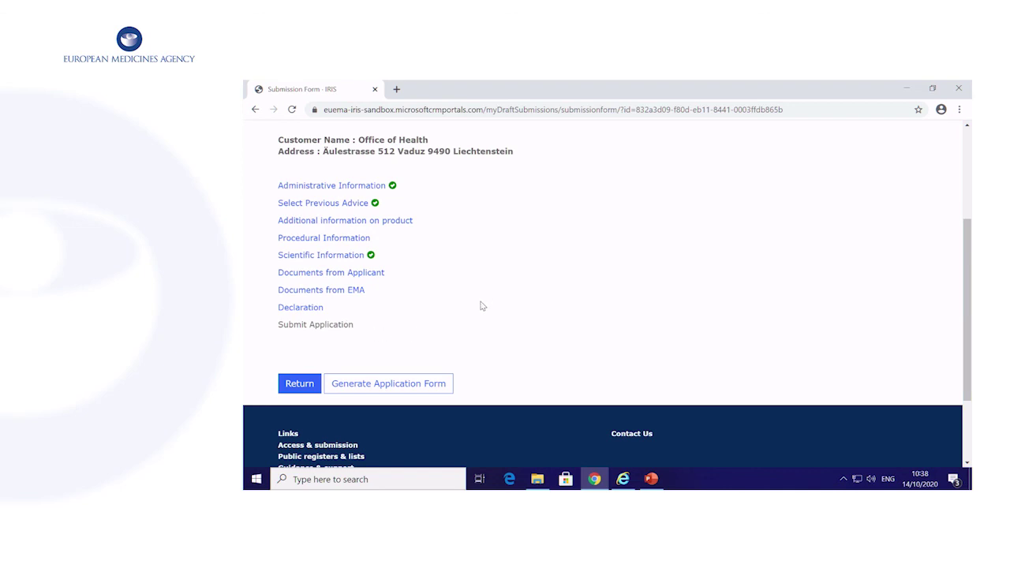
pyautogui.scroll(-1, 483, 306)
pyautogui.scroll(2, 481, 306)
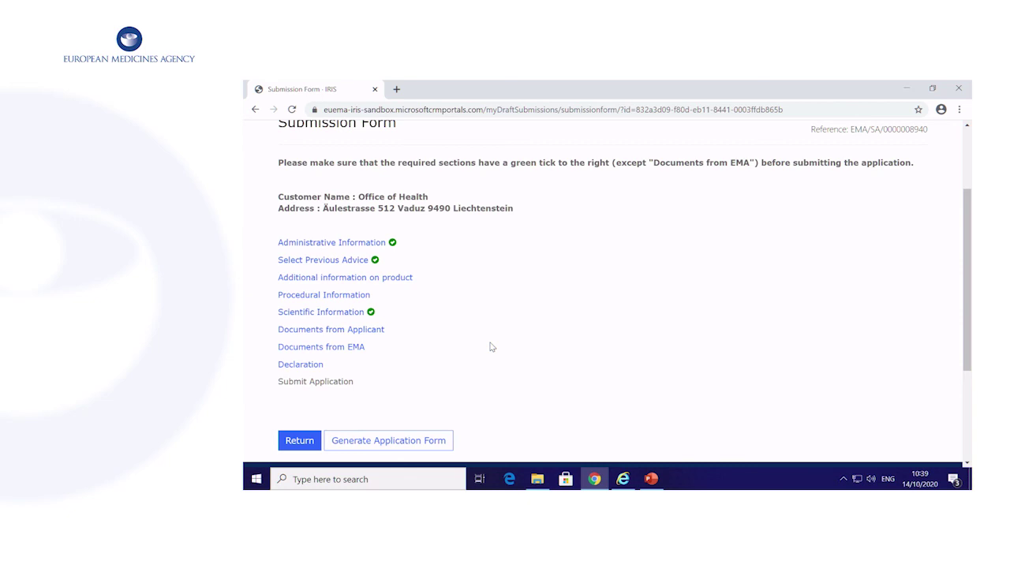
pyautogui.click(653, 480)
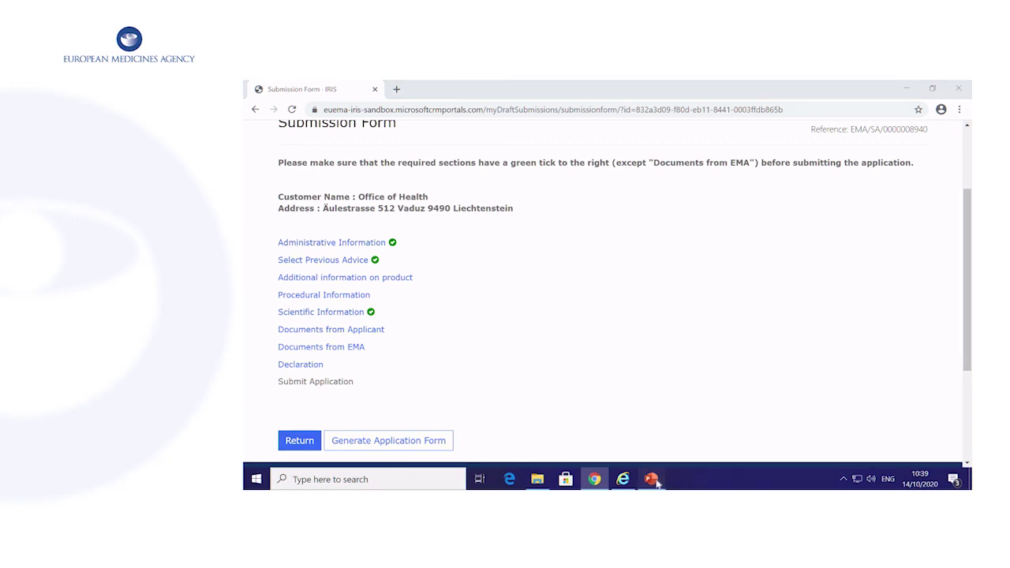